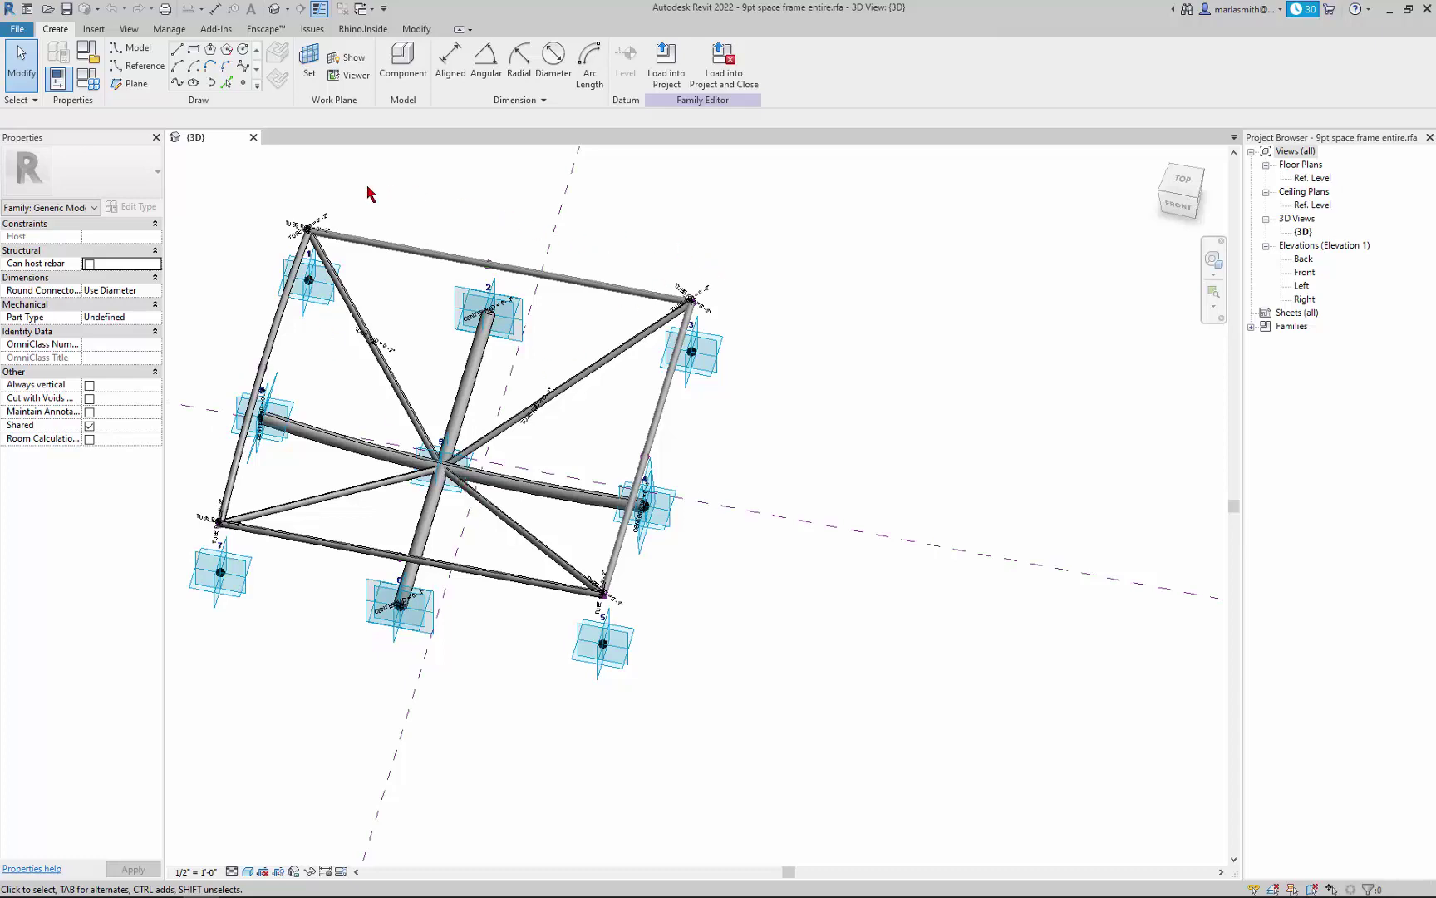
Start a new family and browse the template folders to English-Imperial
click(30, 31)
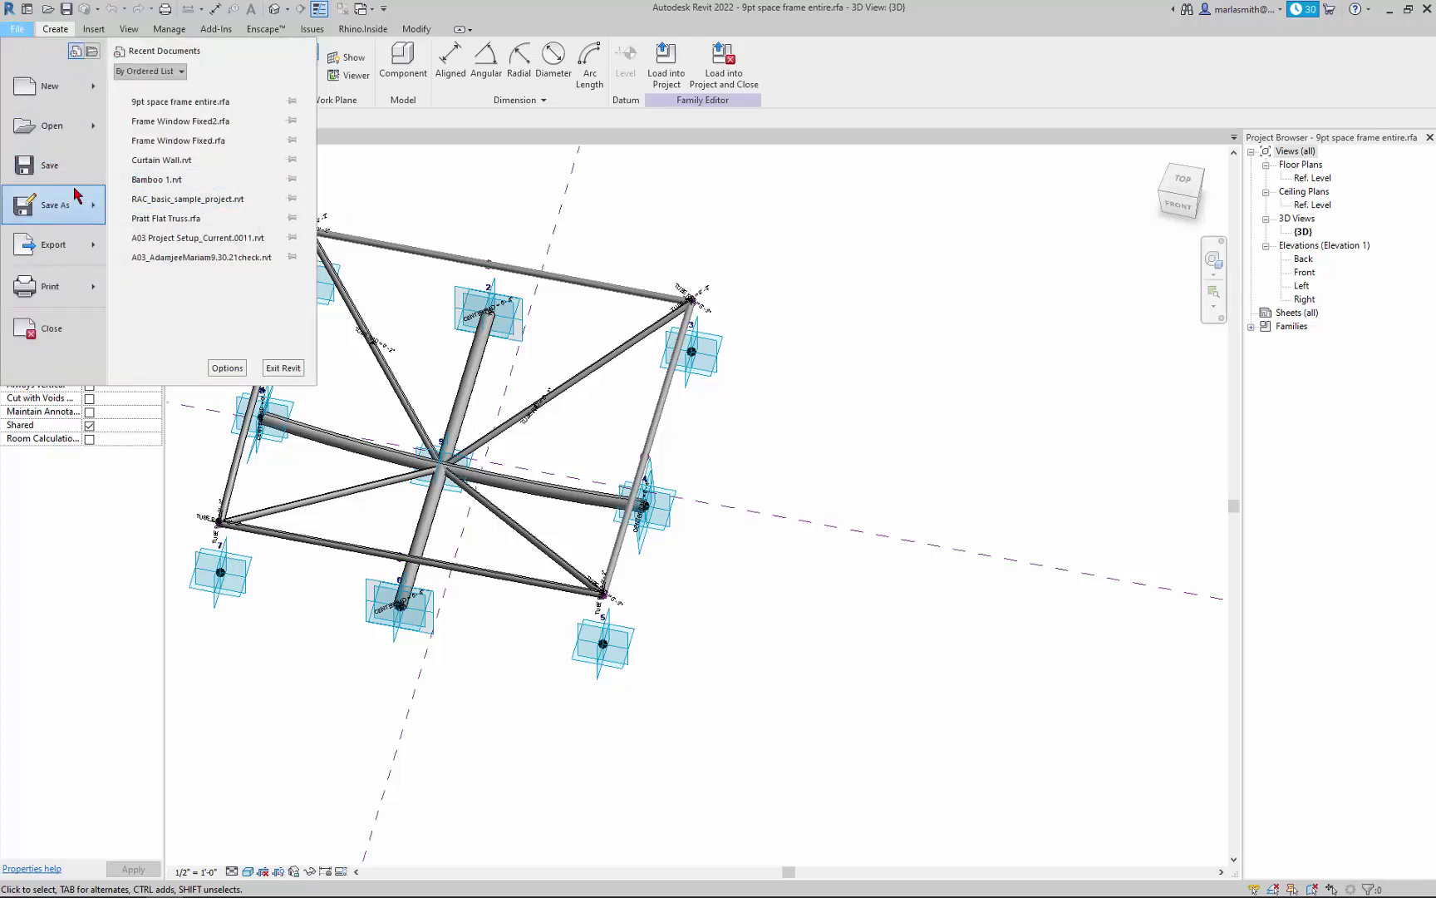
mouse_move(86, 107)
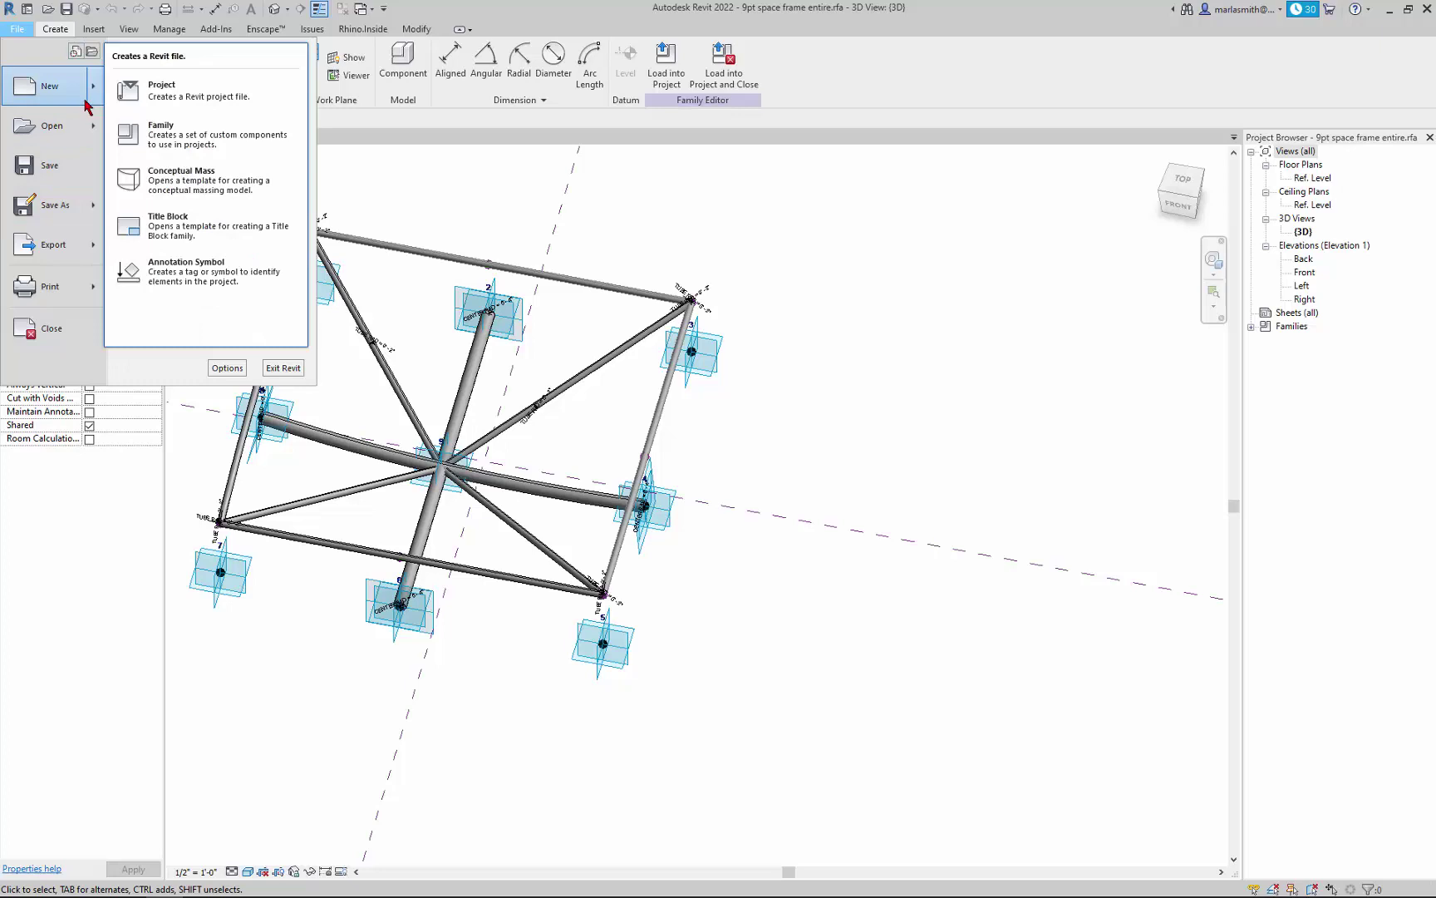
click(181, 152)
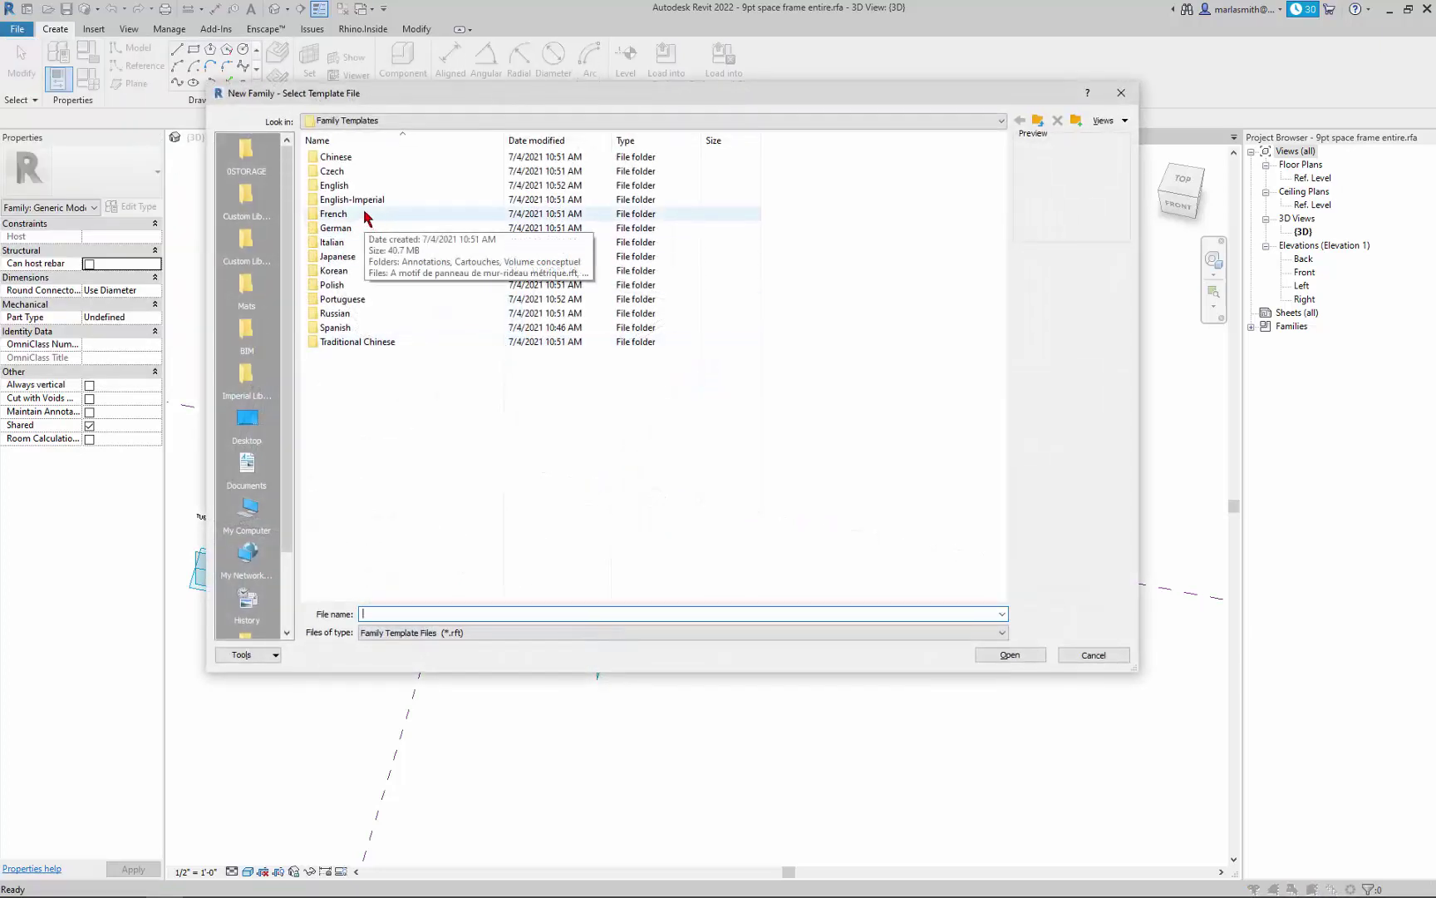
double_click(354, 190)
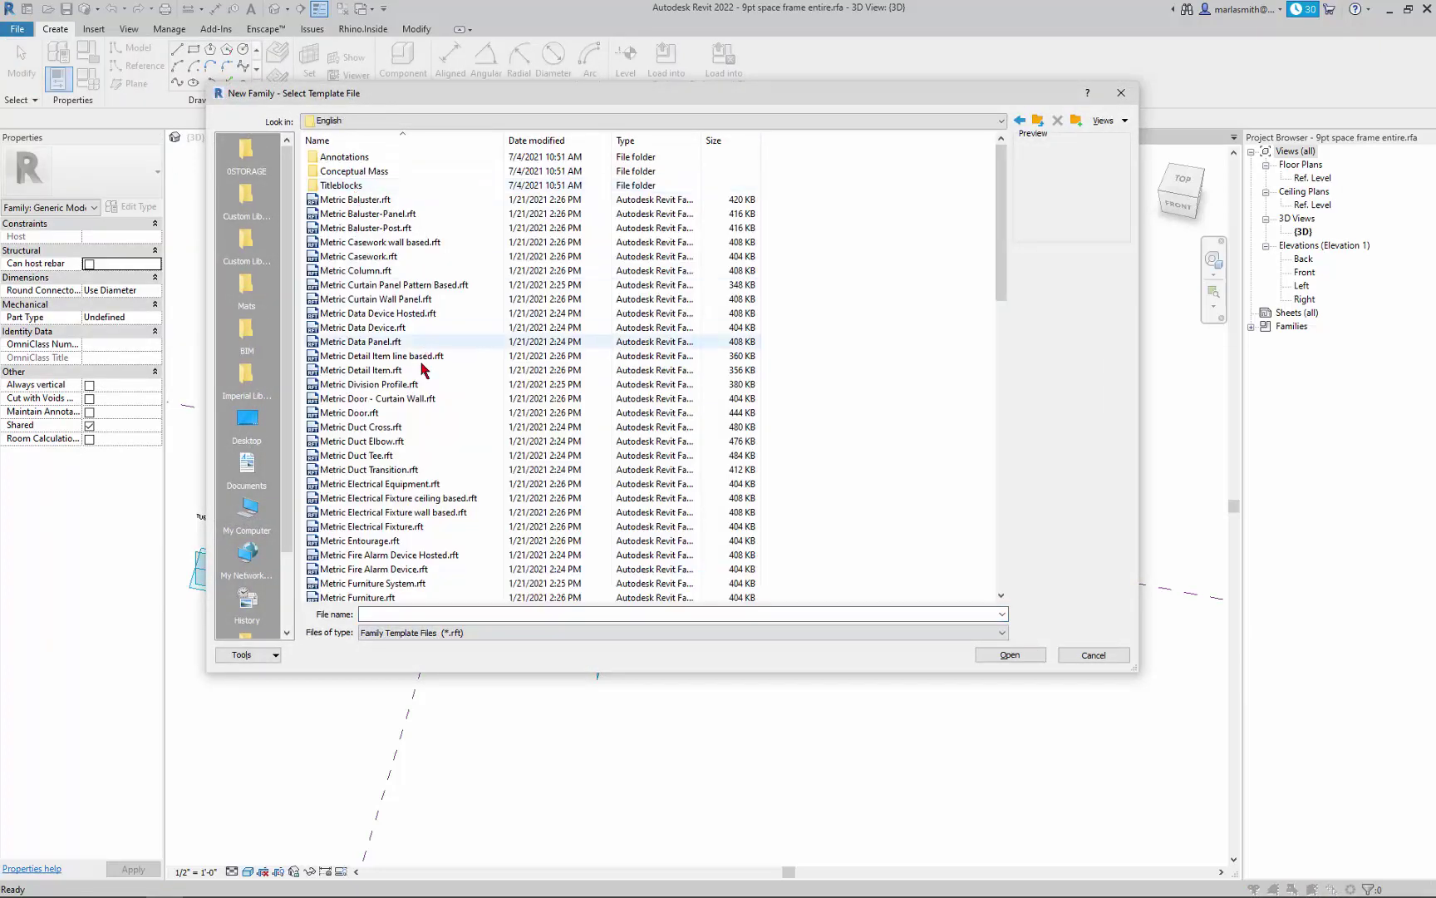
scroll(411, 442, down, 4)
scroll(410, 443, up, 6)
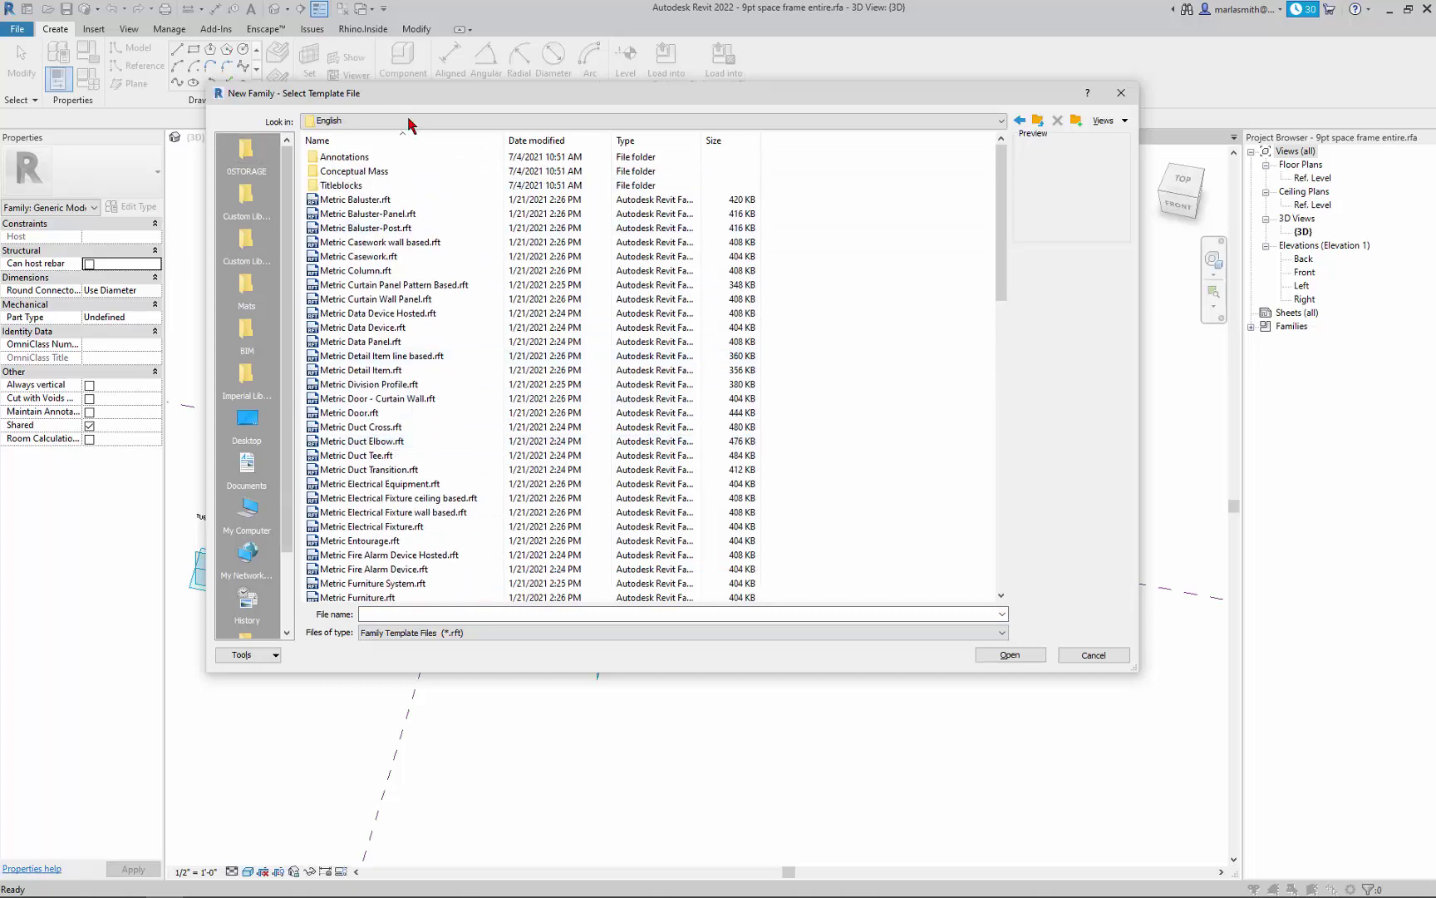
click(1042, 124)
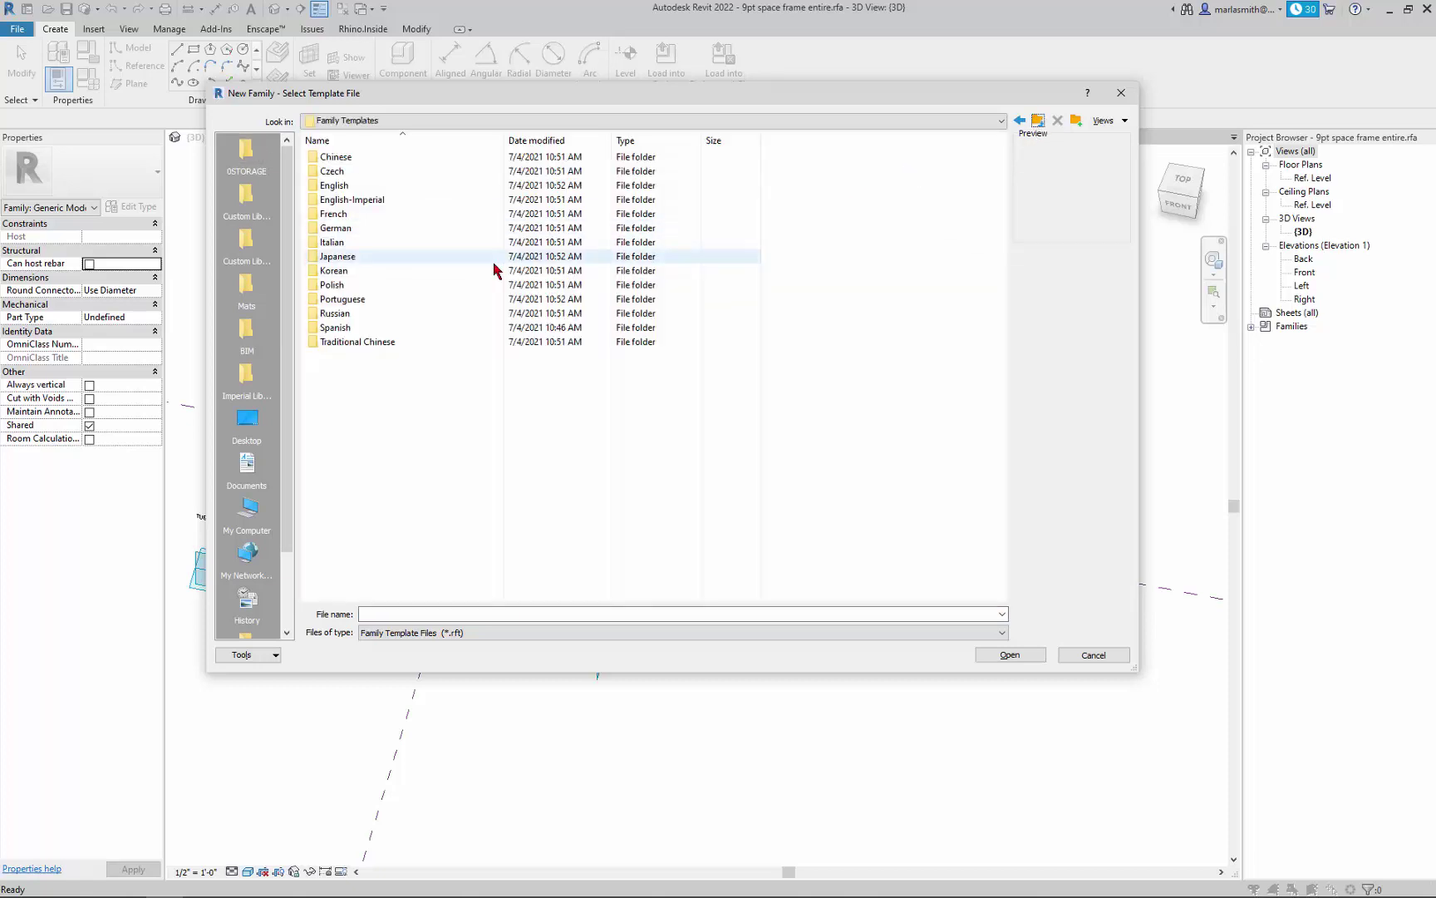
double_click(357, 205)
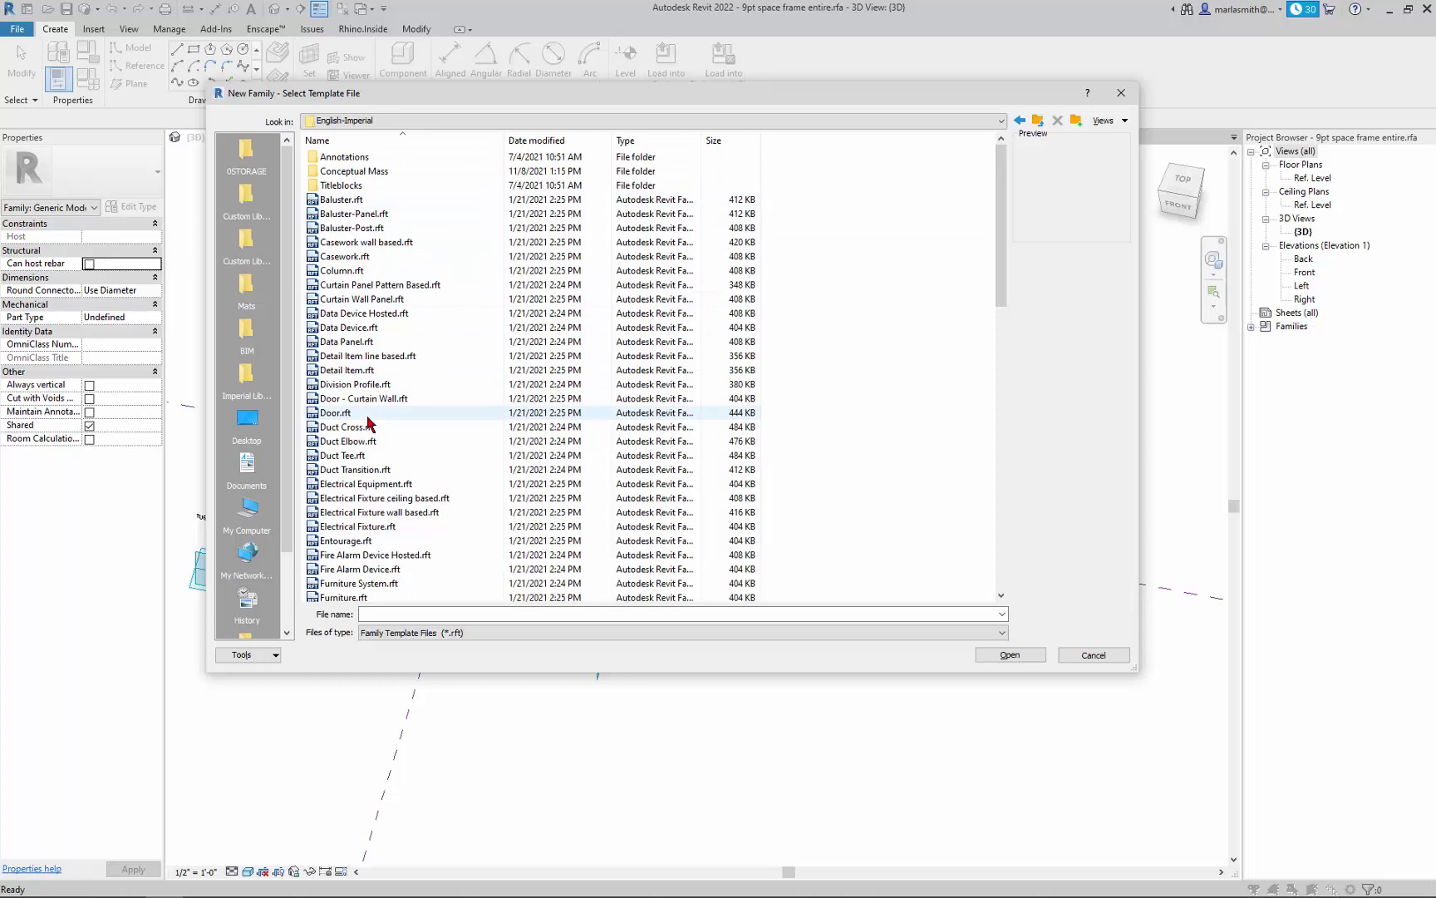
scroll(374, 391, down, 5)
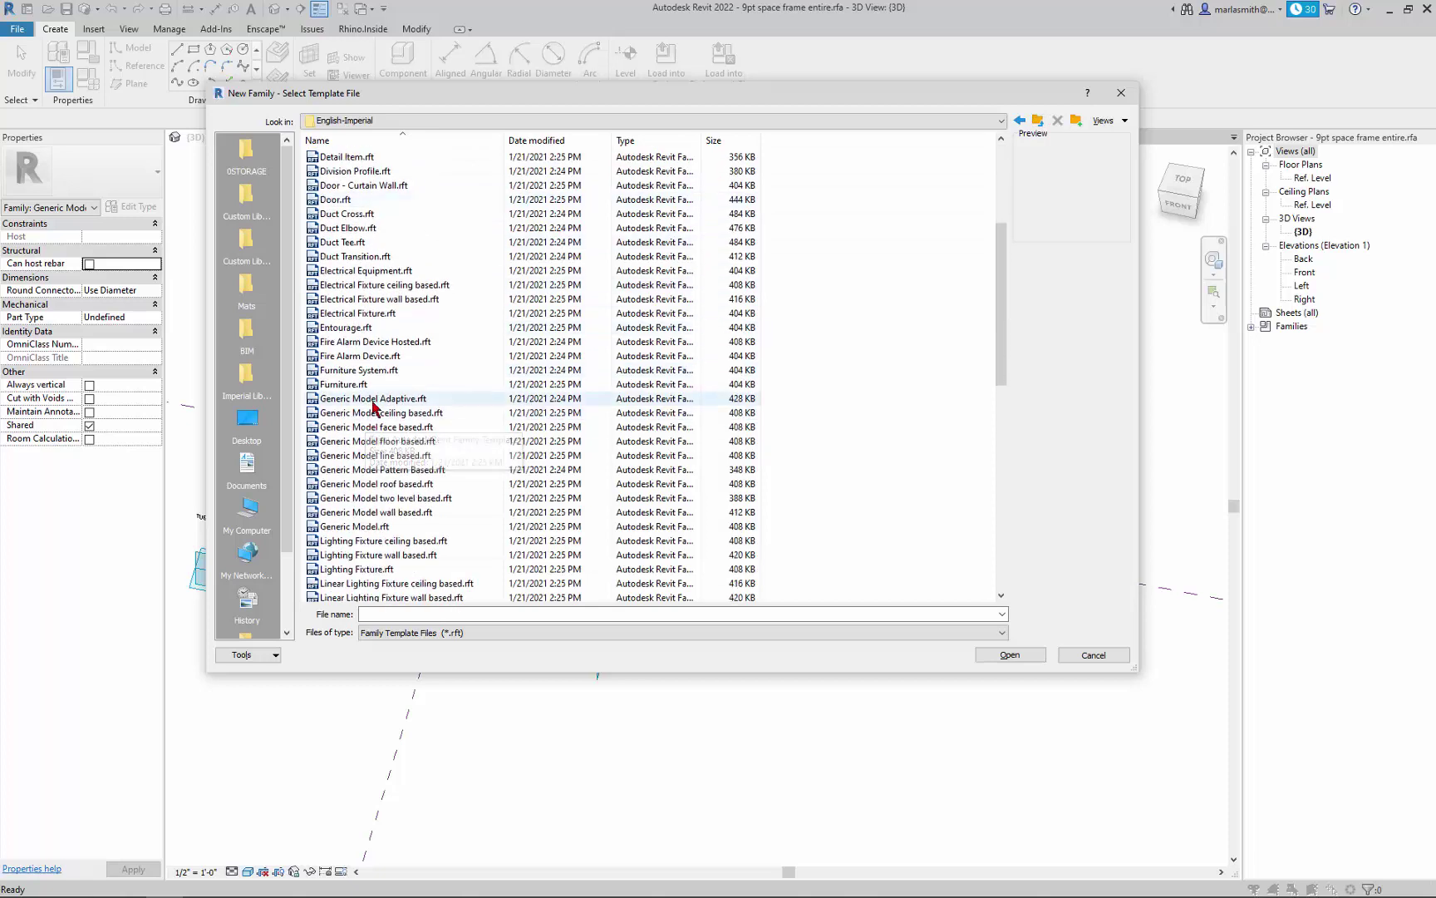
Create the family from Conceptual Mass > Generic Model Adaptive White.rft
click(390, 398)
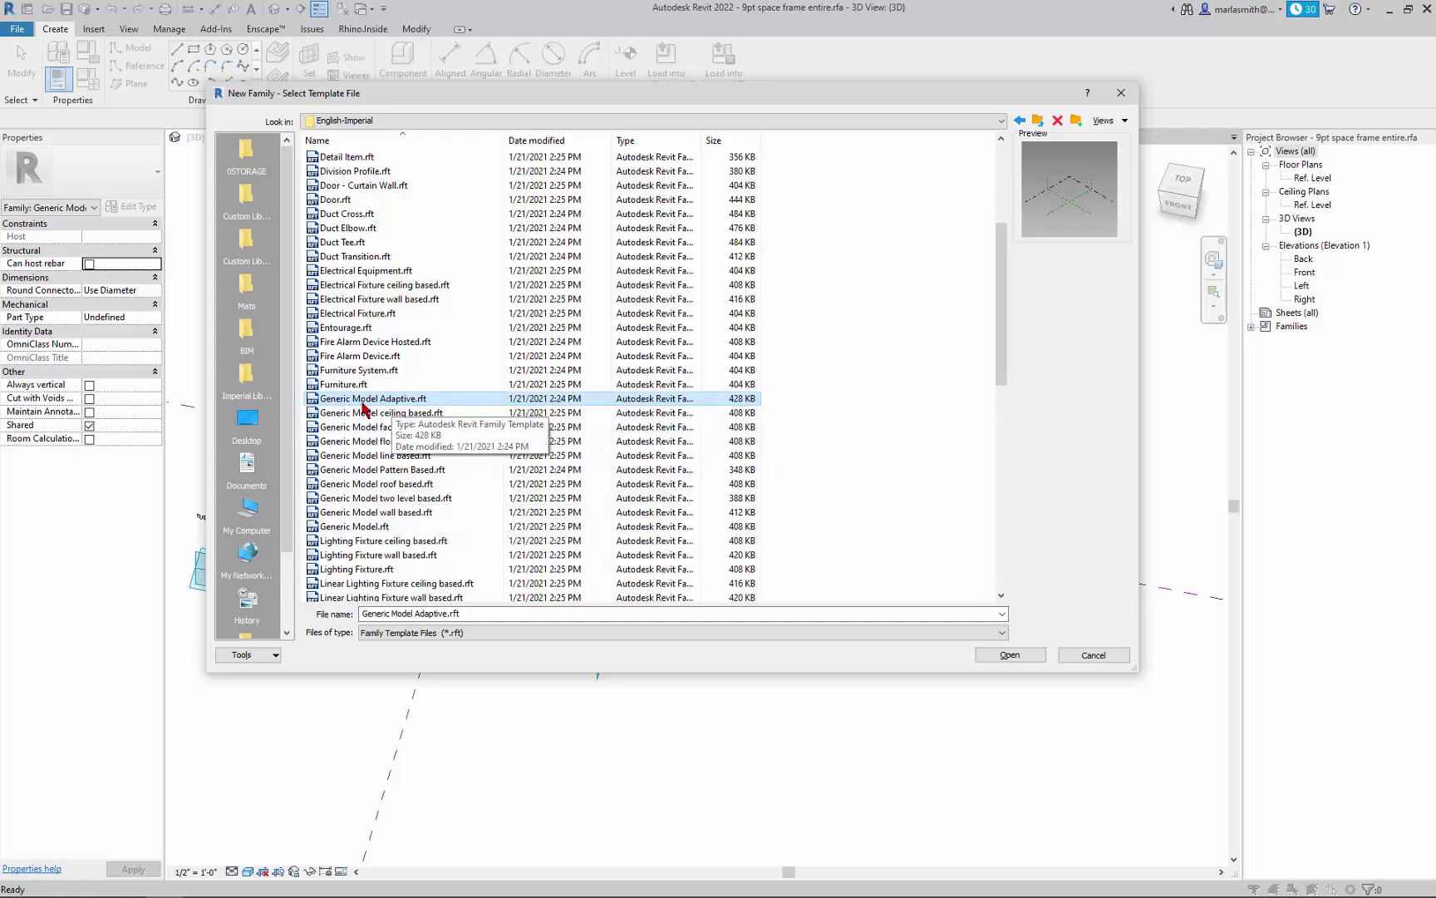
scroll(365, 407, up, 5)
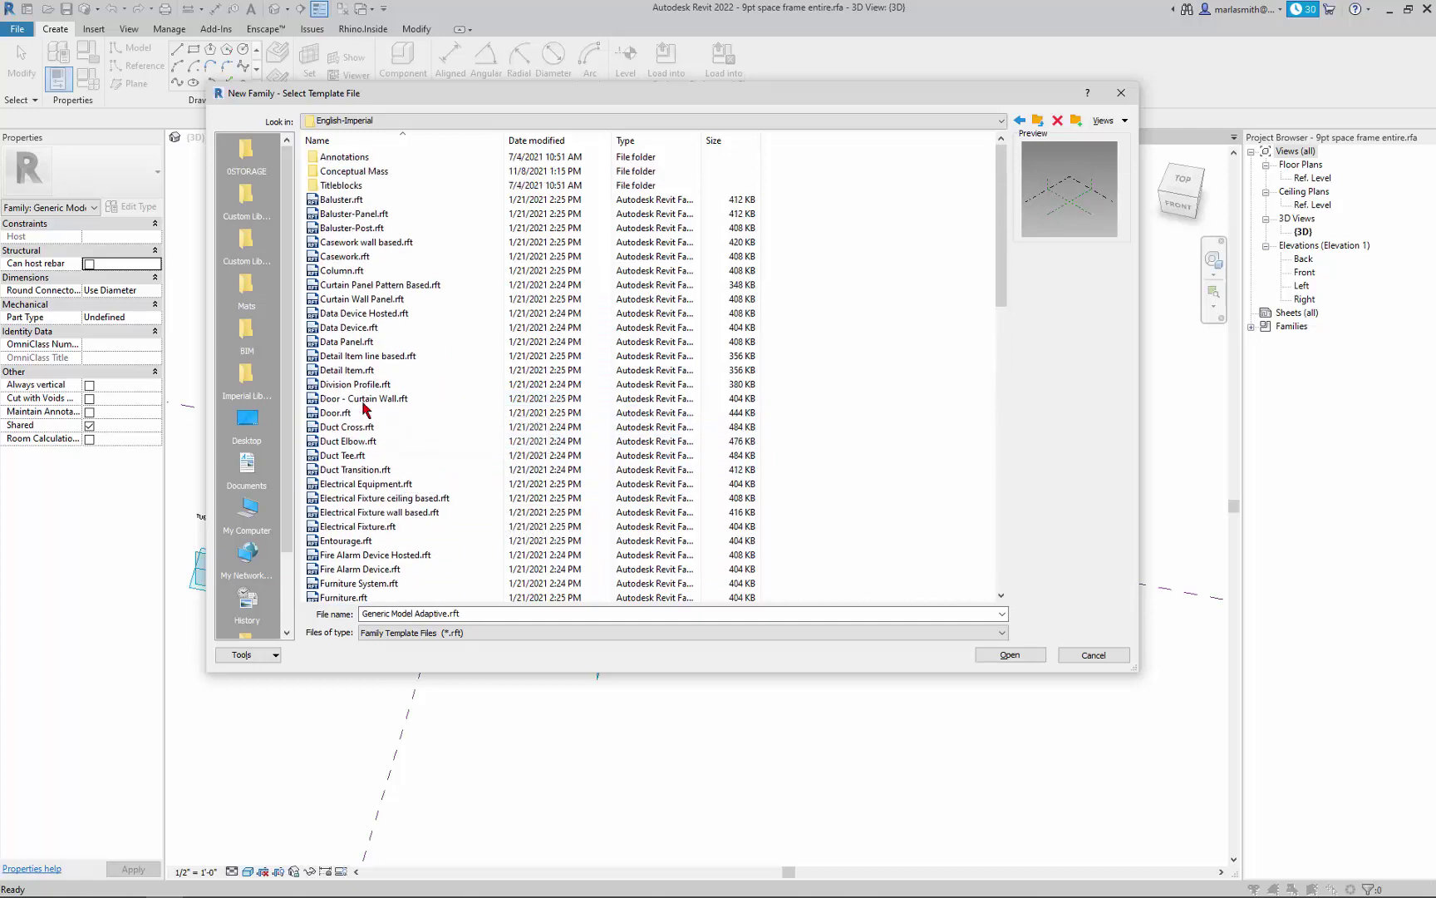
double_click(355, 171)
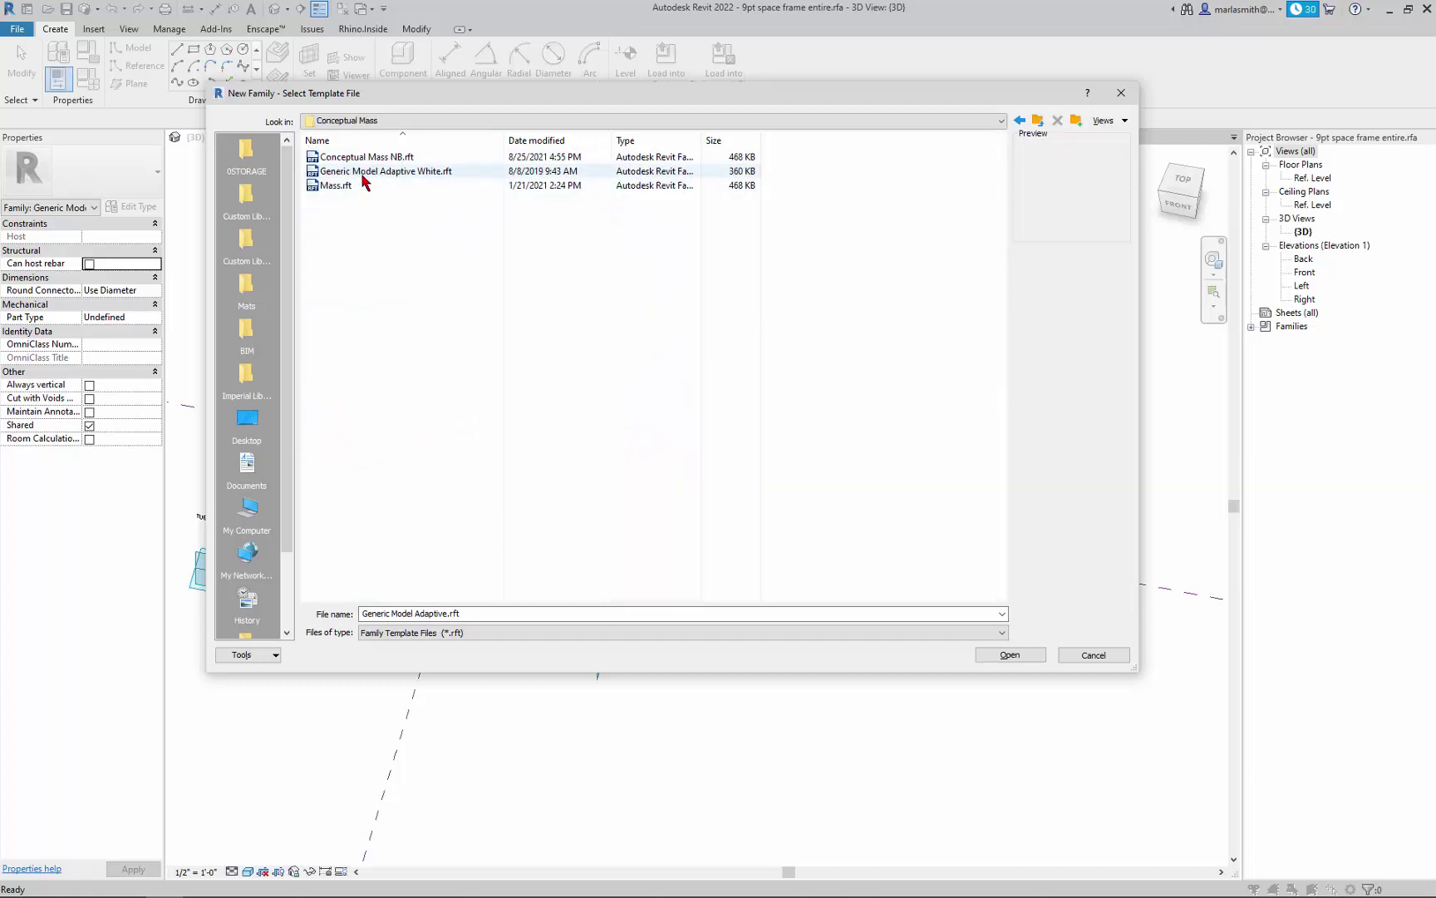
click(370, 173)
click(1010, 655)
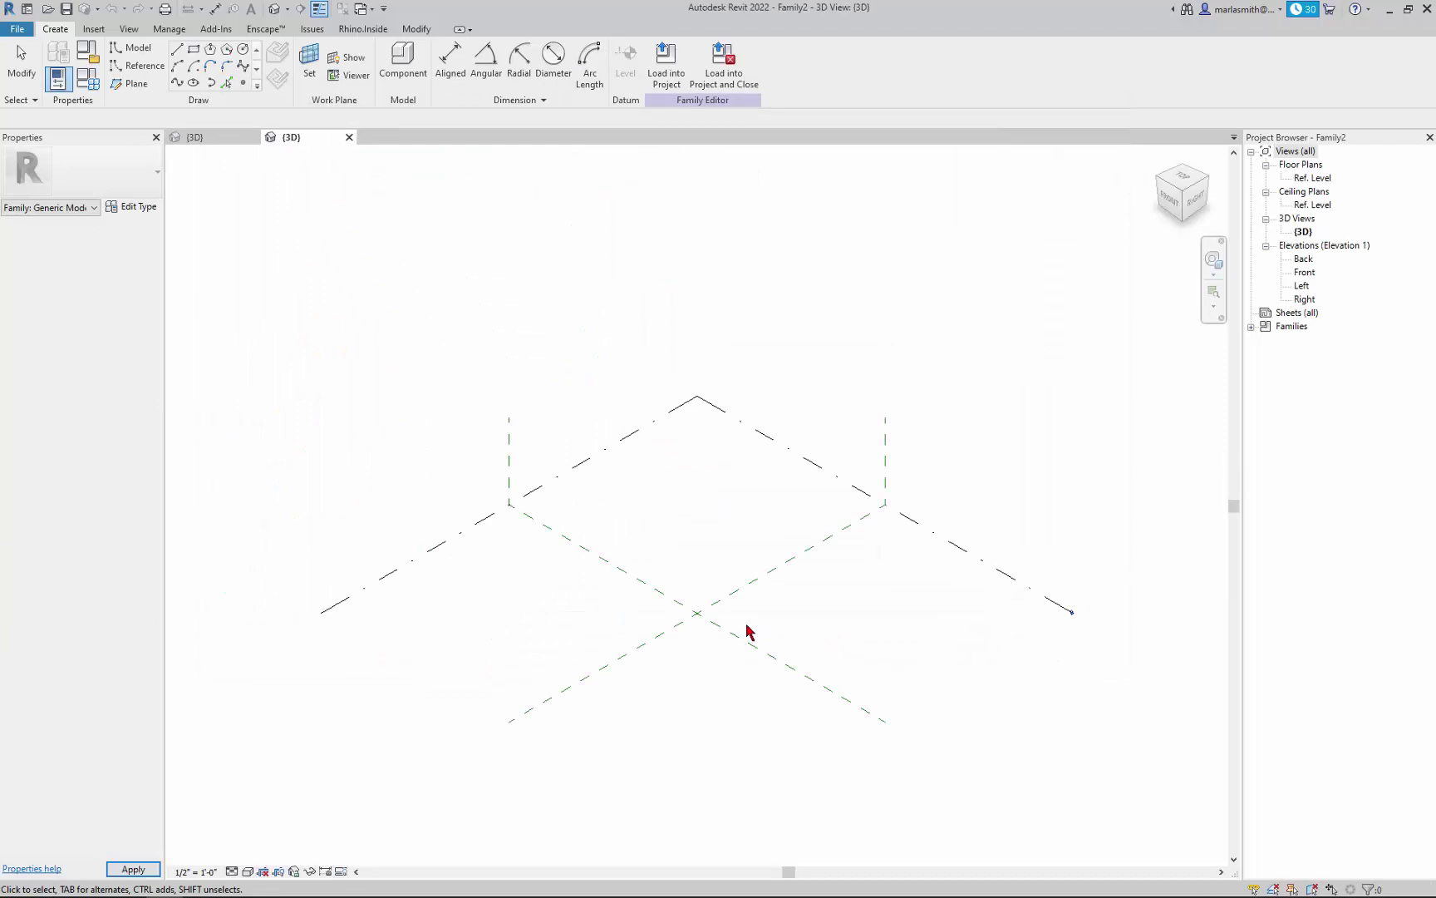
Open Family2's Ref. Level floor plan, then return to the 9pt space frame entire 3D view
scroll(730, 670, up, 3)
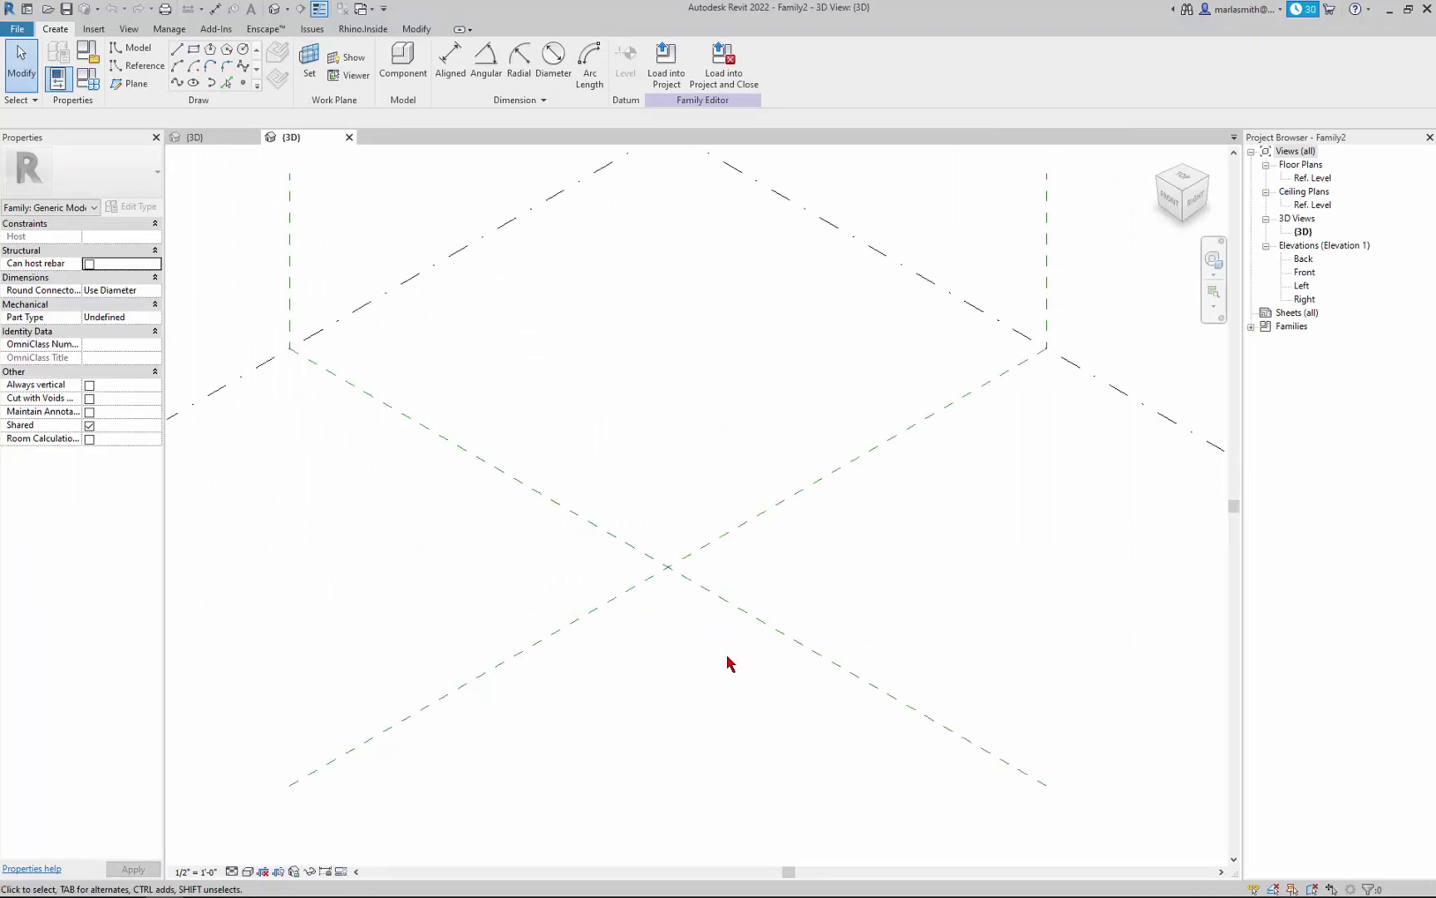
scroll(727, 663, down, 1)
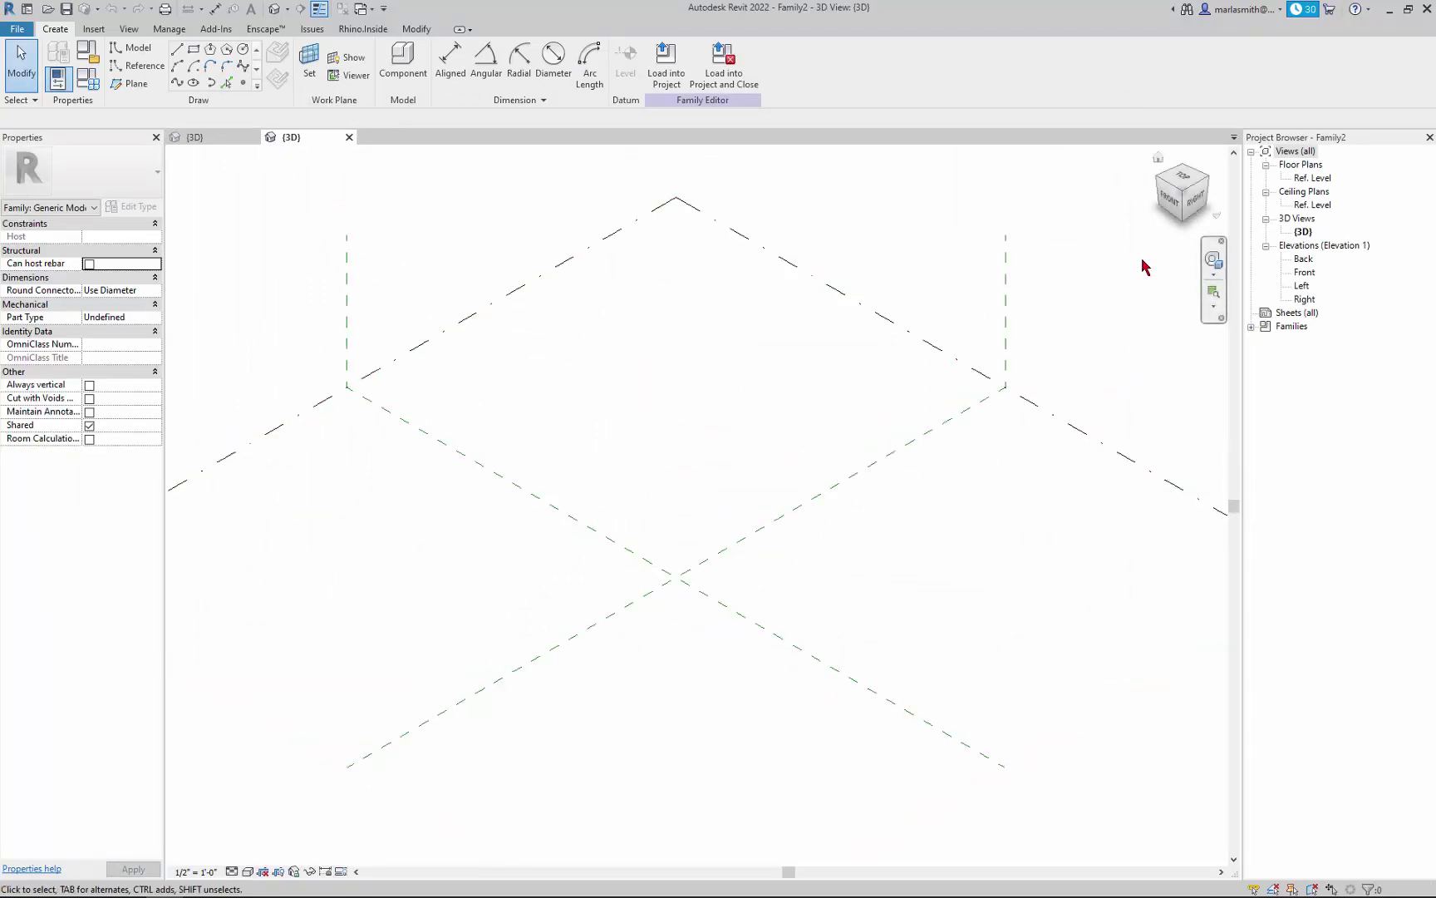
double_click(1312, 179)
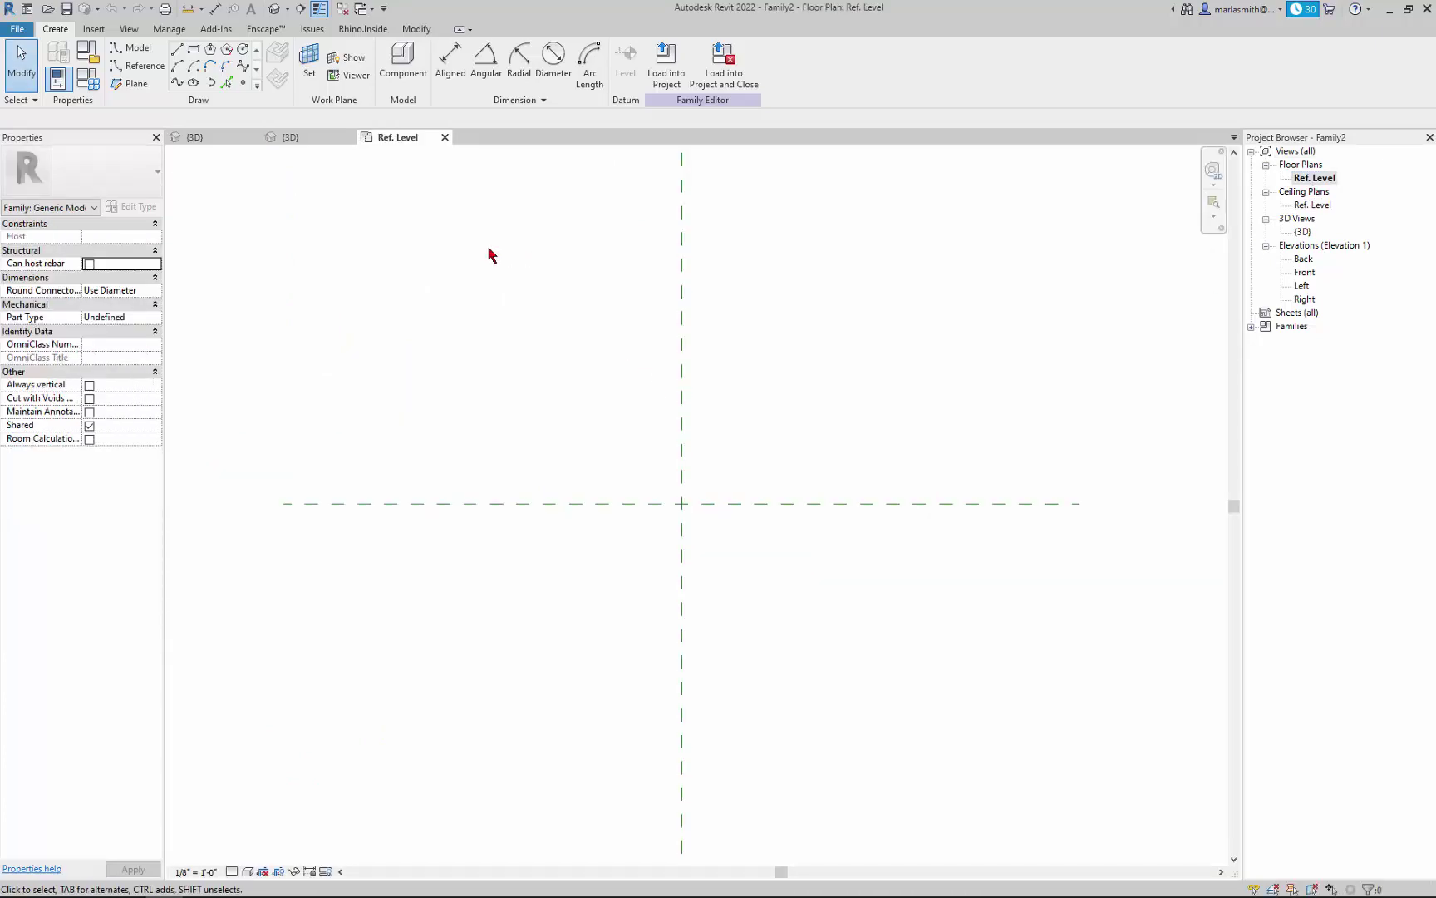
click(203, 143)
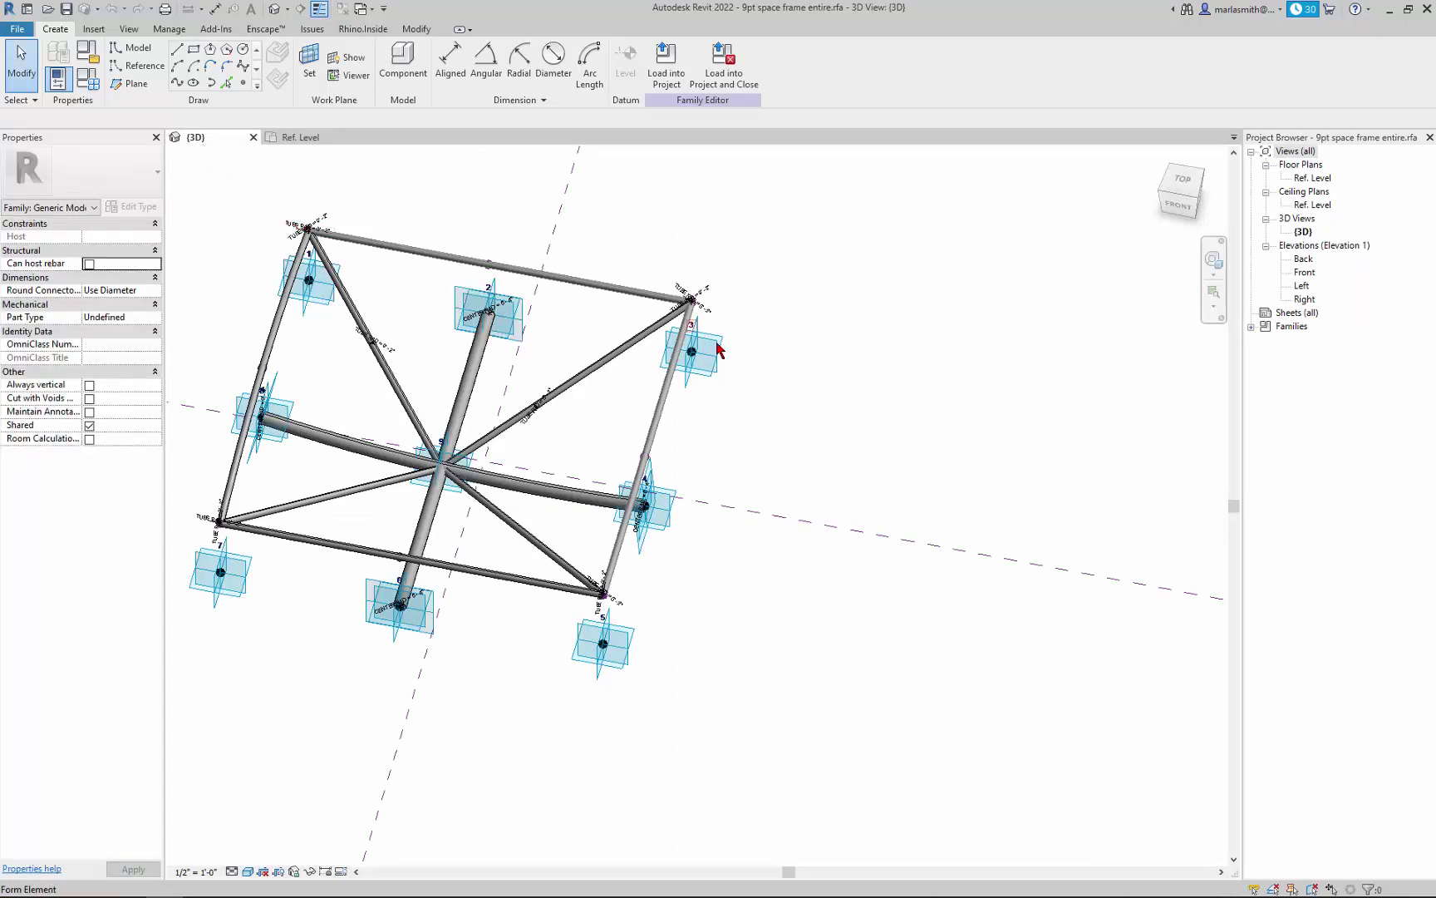
On Ref. Level, place reference points around the reference planes' intersection in a 3×3 layout
click(312, 138)
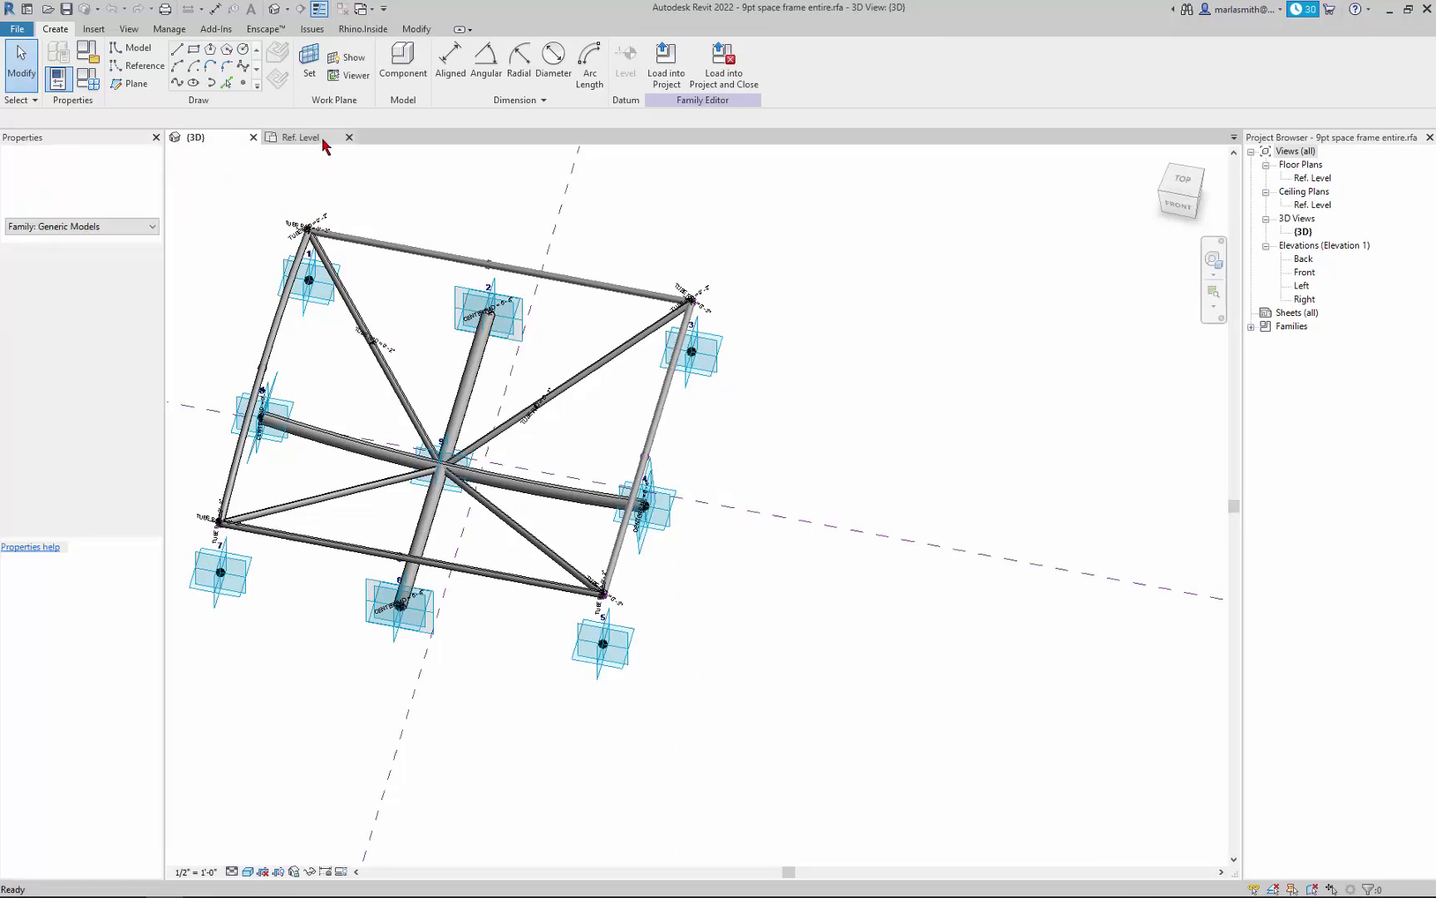
click(243, 85)
click(601, 434)
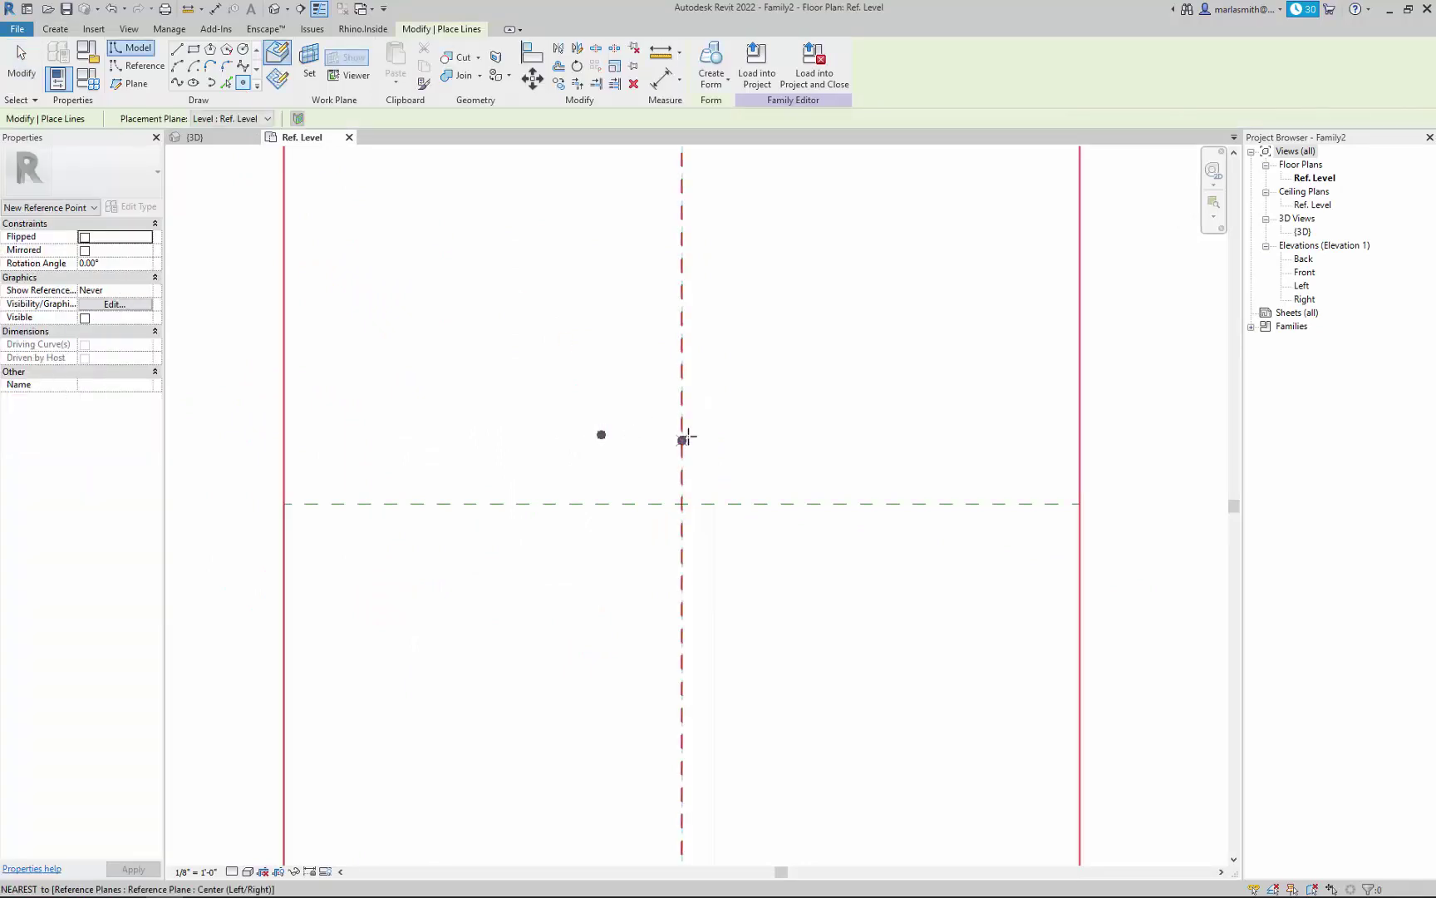
click(683, 434)
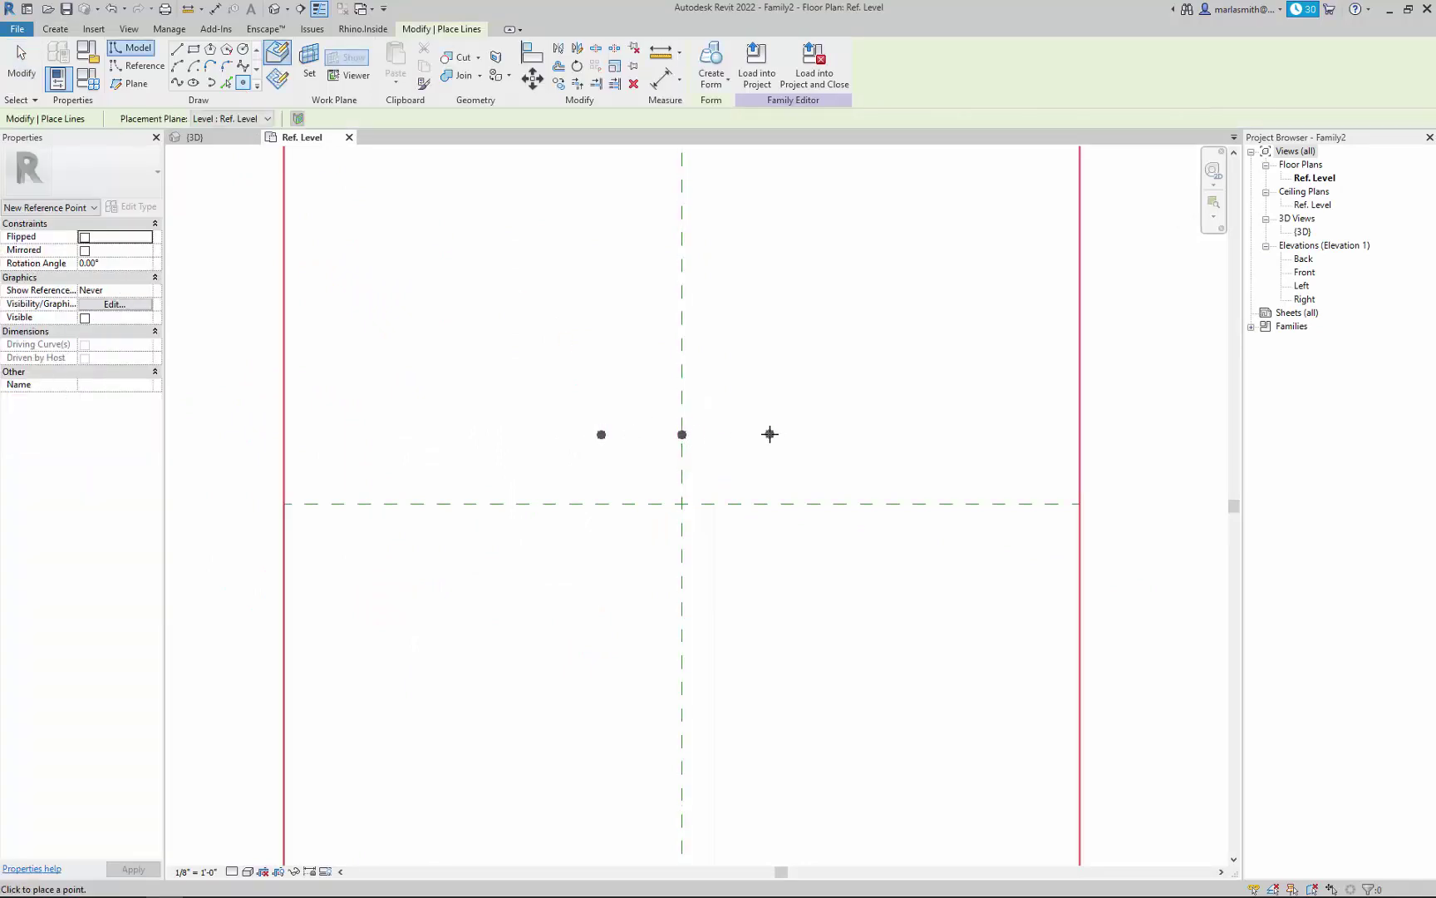
click(769, 504)
click(776, 575)
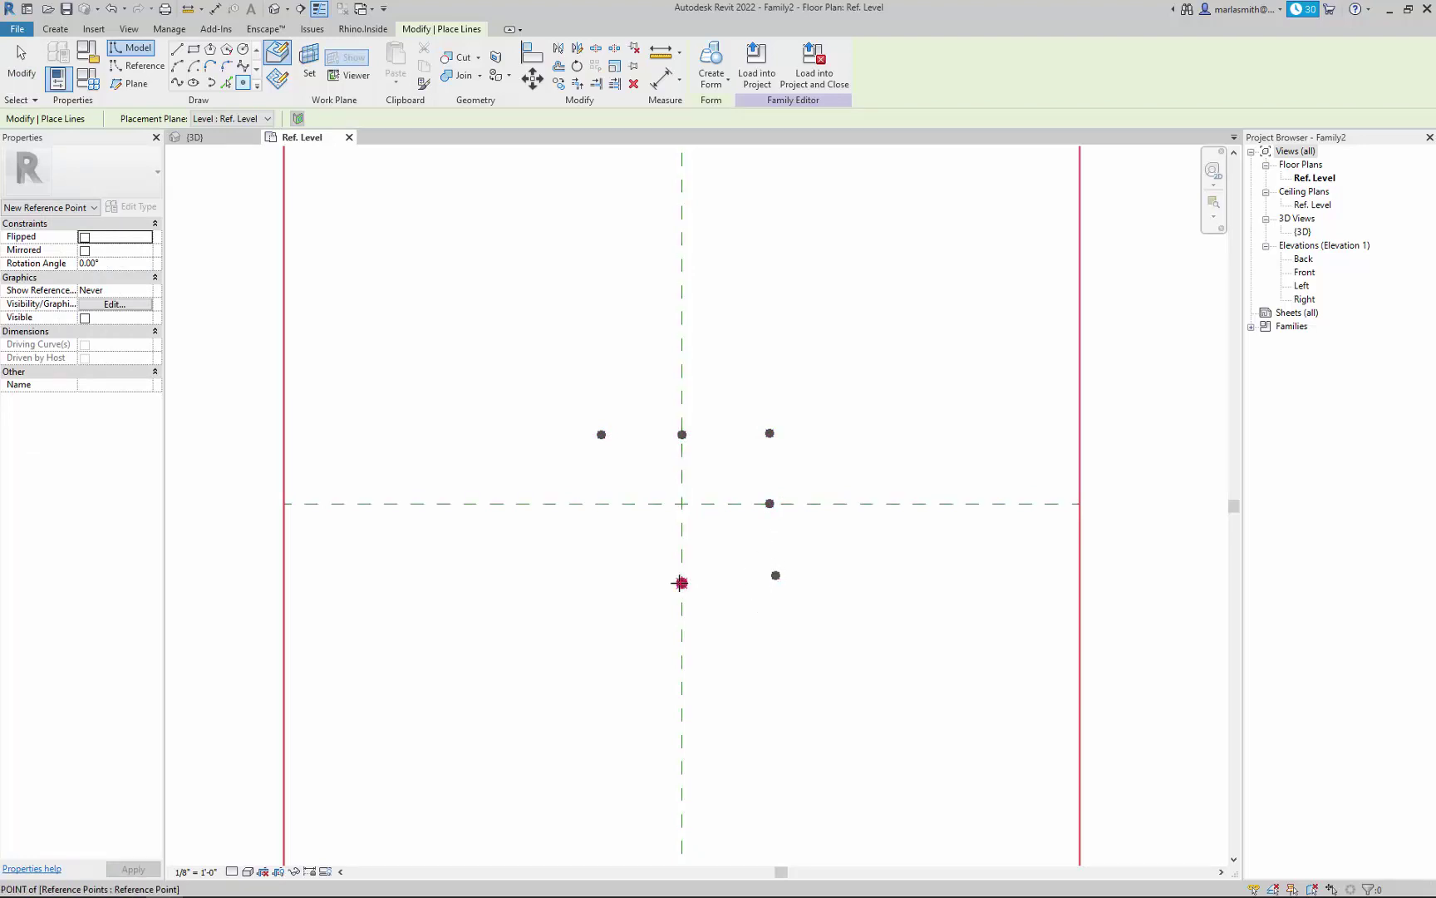
click(599, 503)
click(682, 503)
Window-select all nine points and make them adaptive, numbered 1–9
click(22, 62)
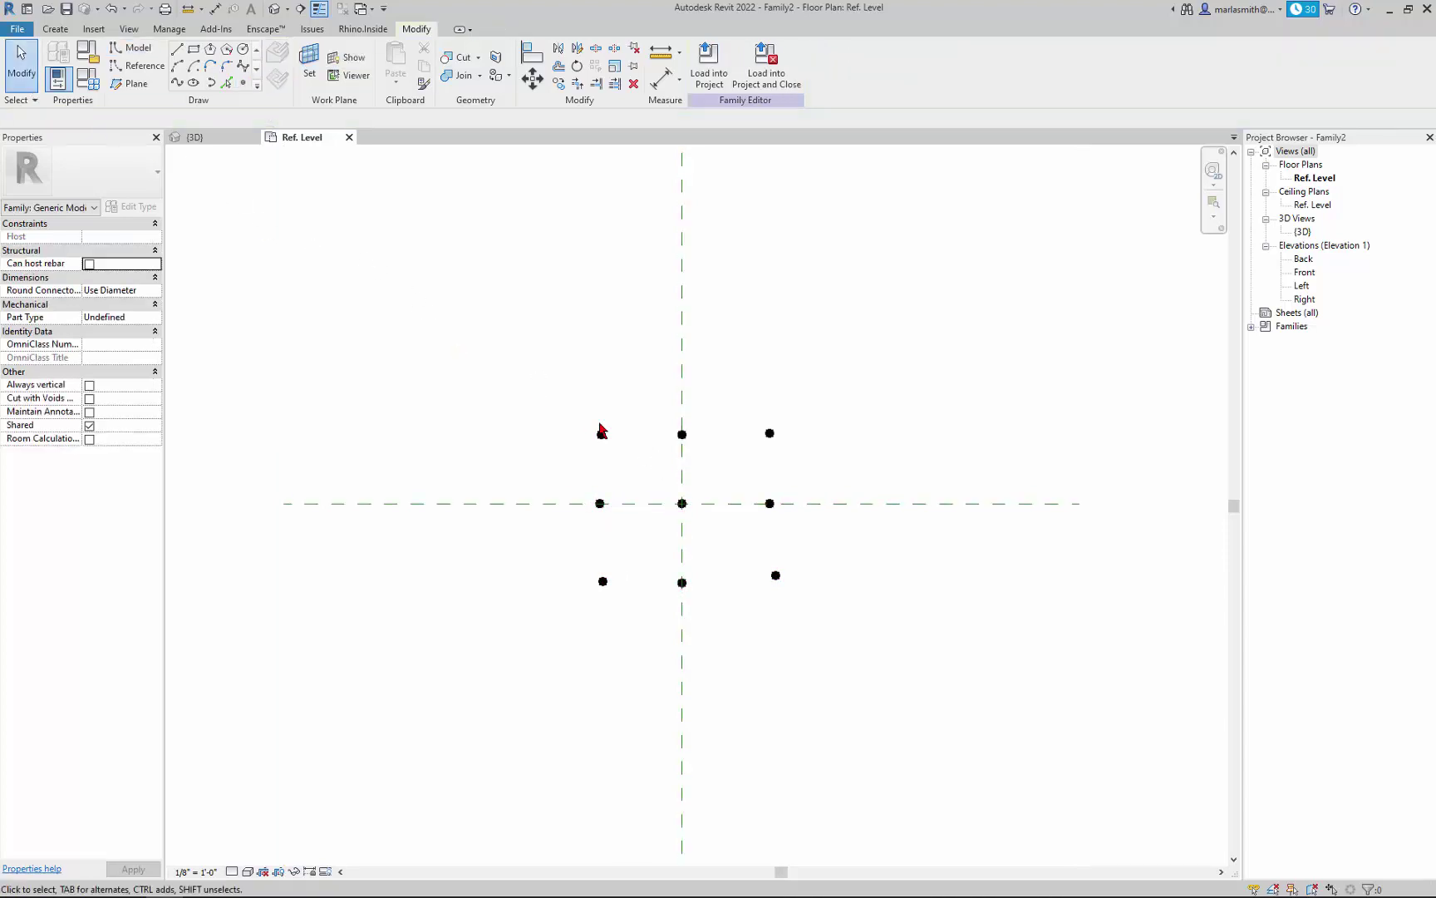
drag(587, 413, 902, 665)
click(780, 63)
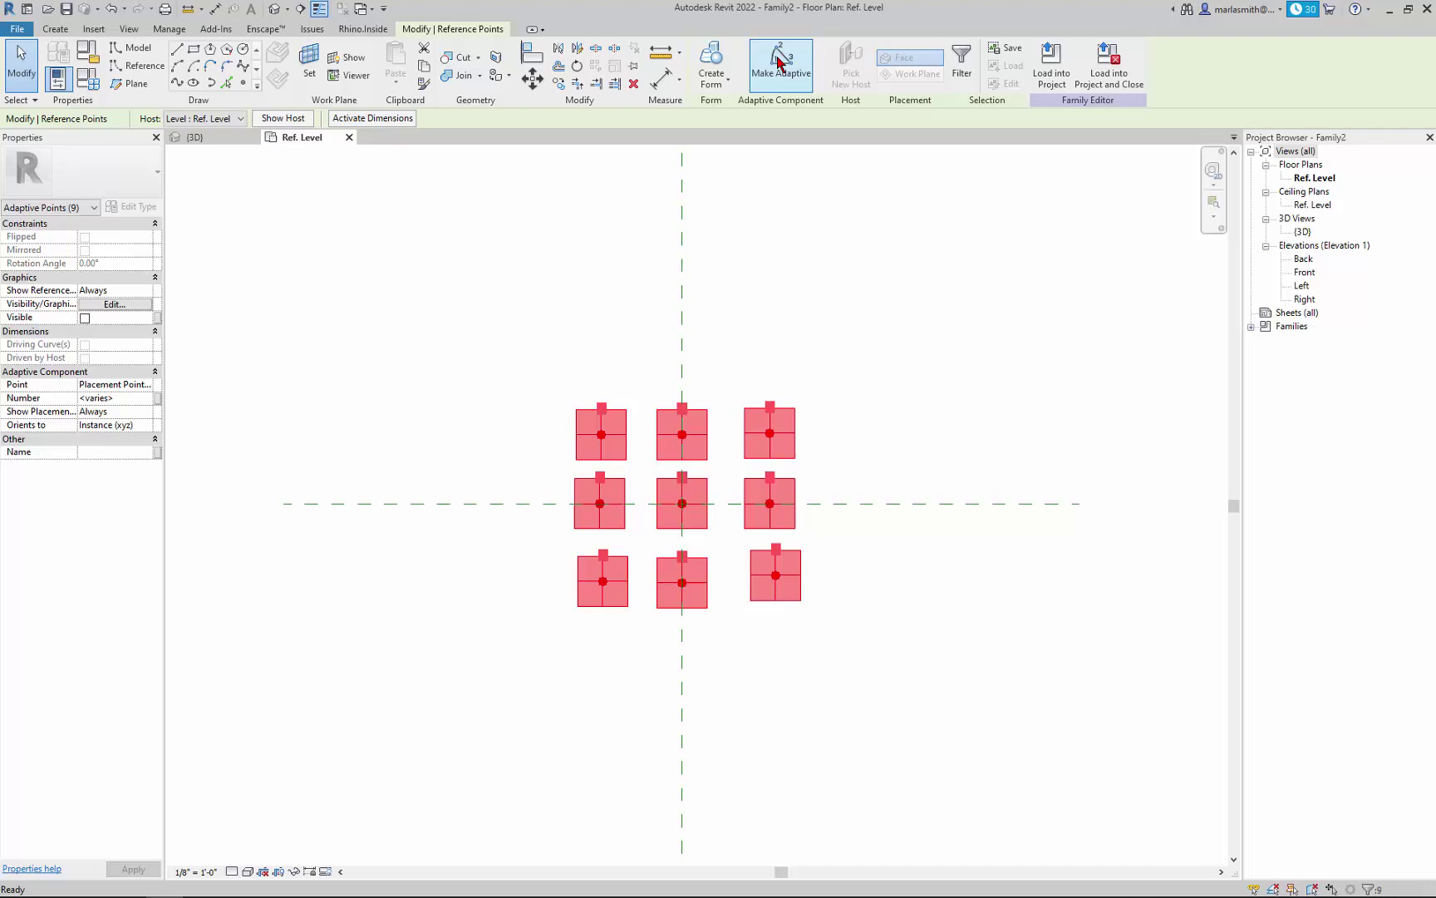
Use Align to line points 3 and 1 up with point 2's row
click(837, 359)
scroll(758, 482, up, 2)
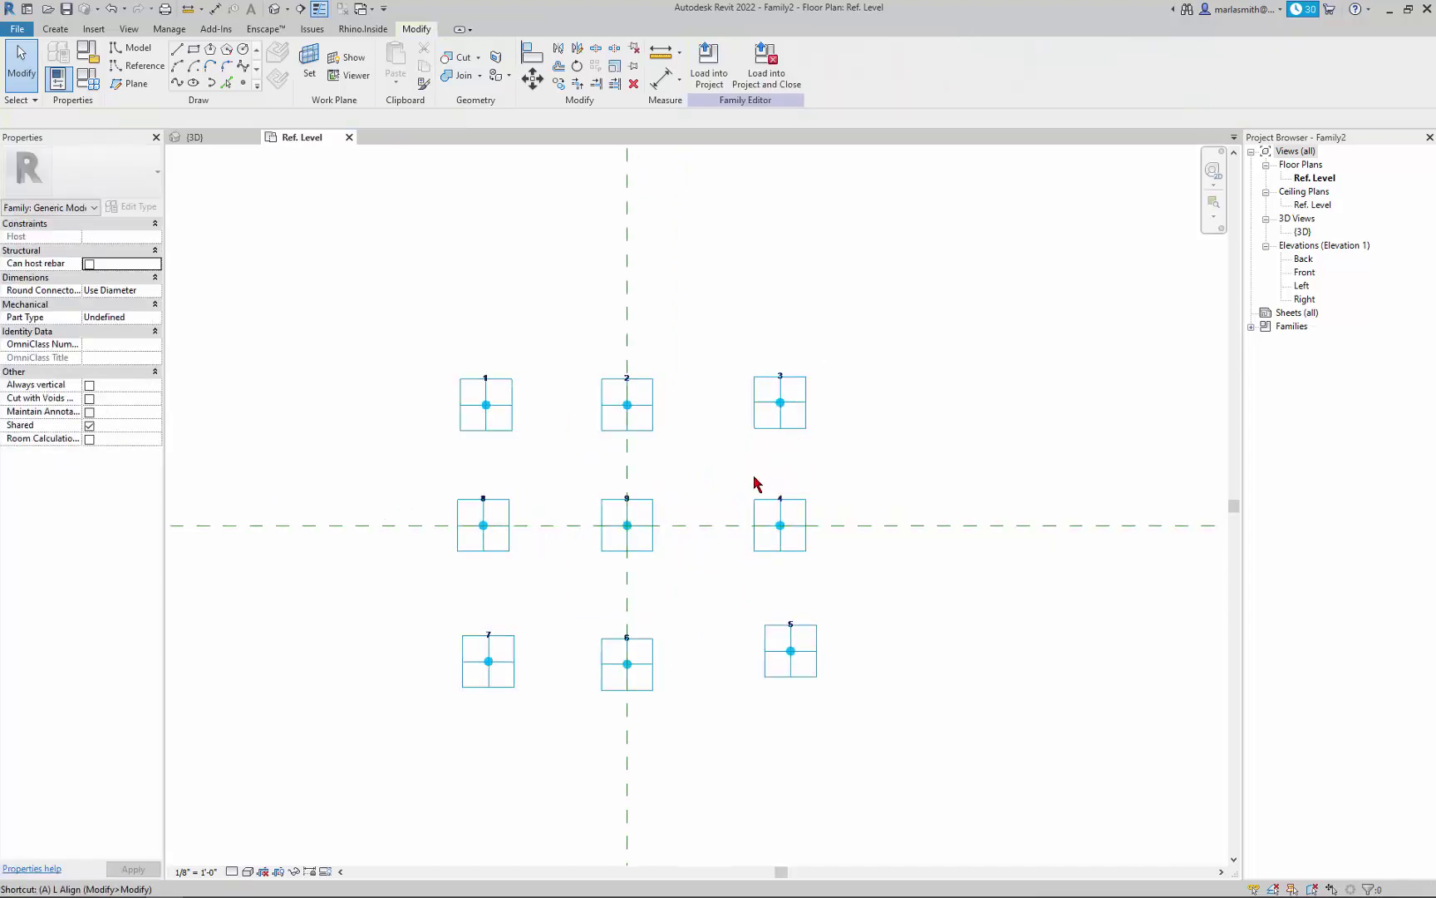
key(l)
click(630, 405)
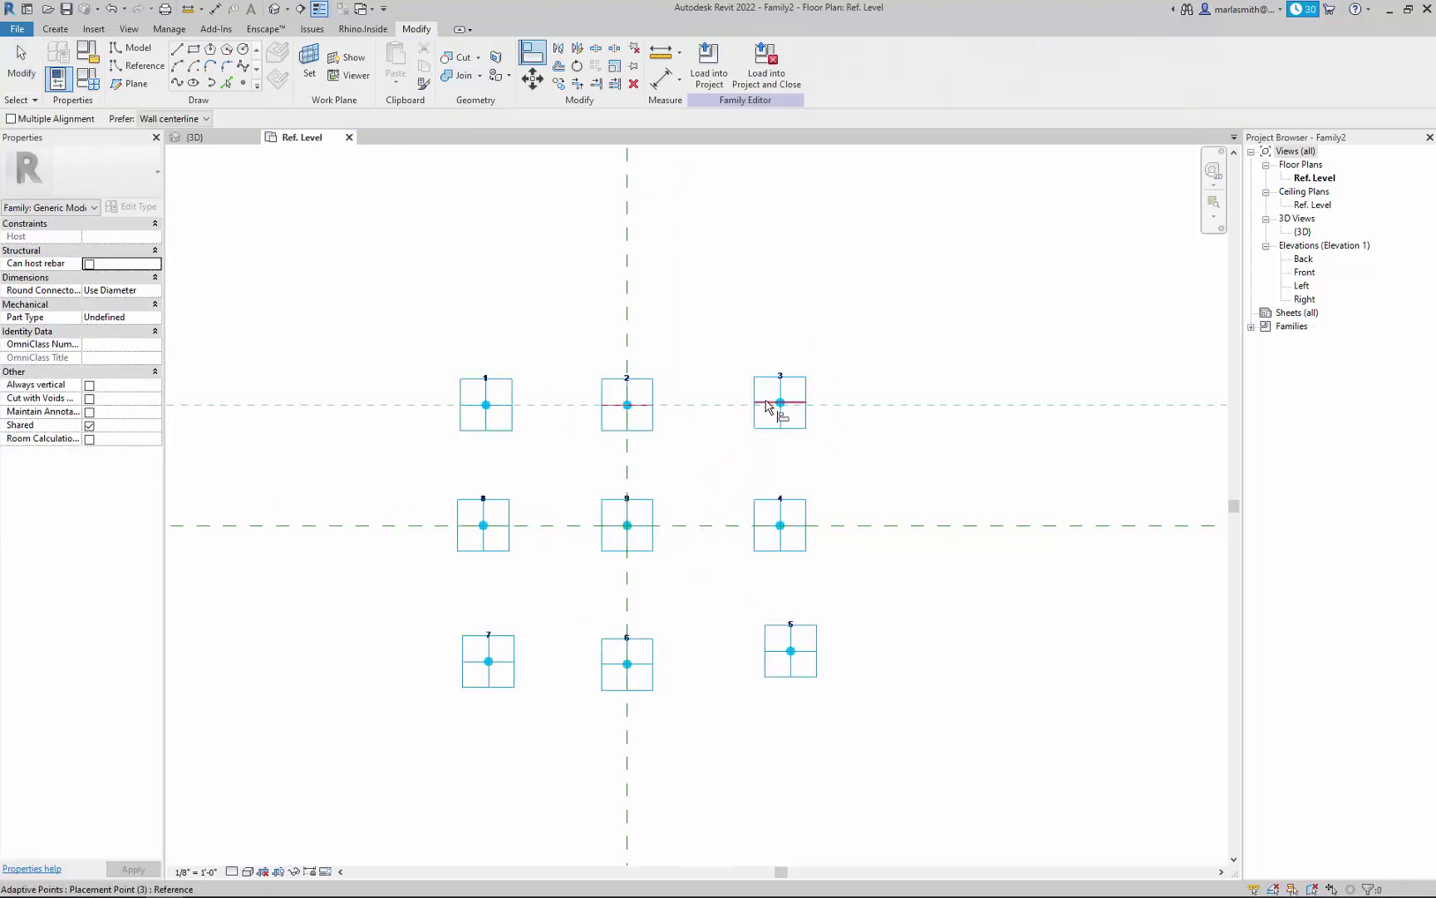
click(765, 403)
click(625, 410)
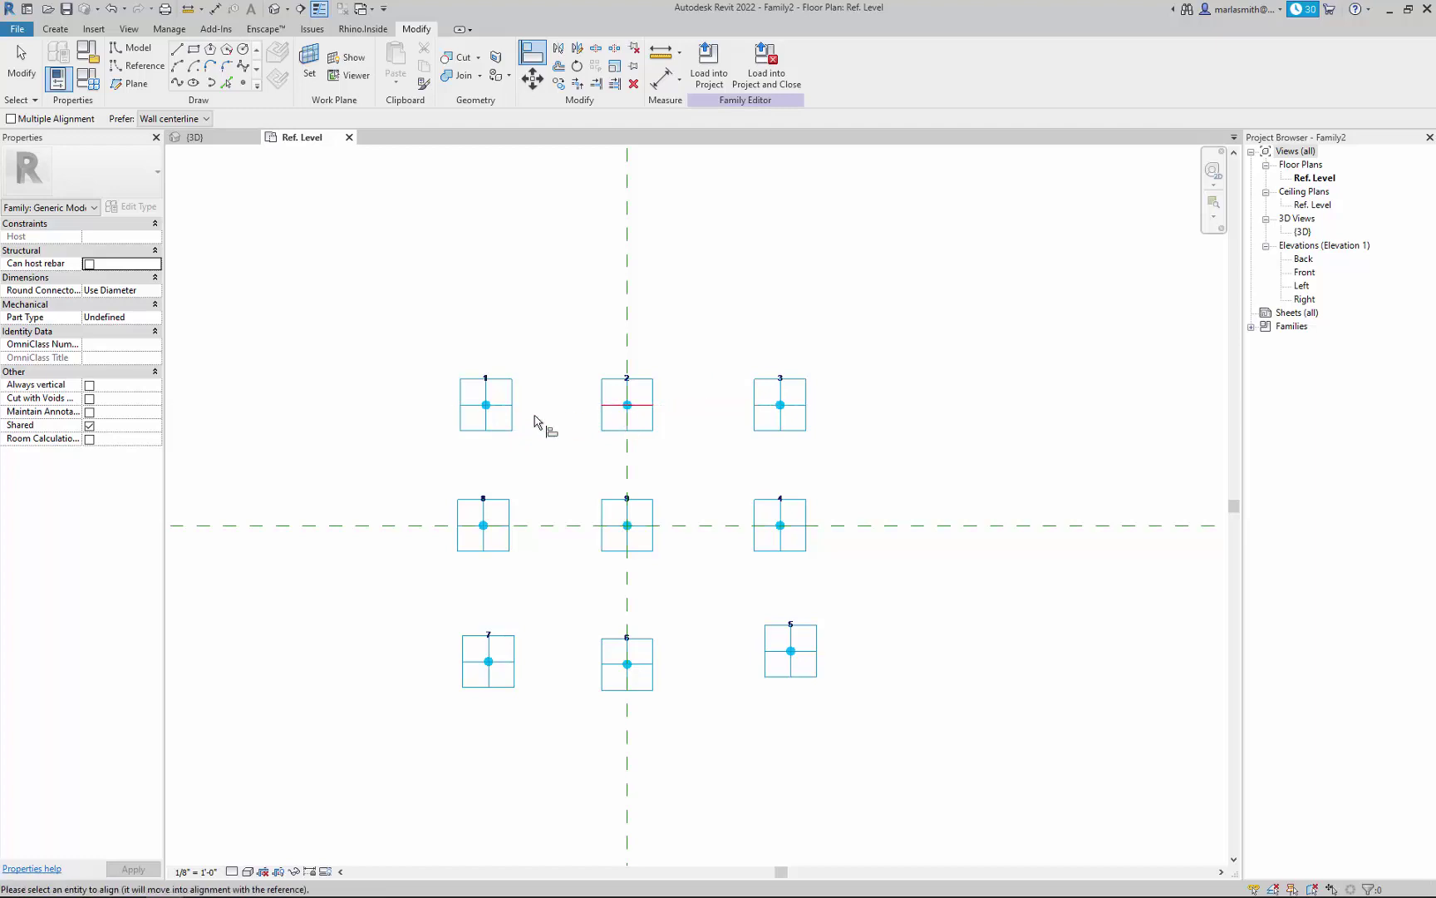
click(517, 410)
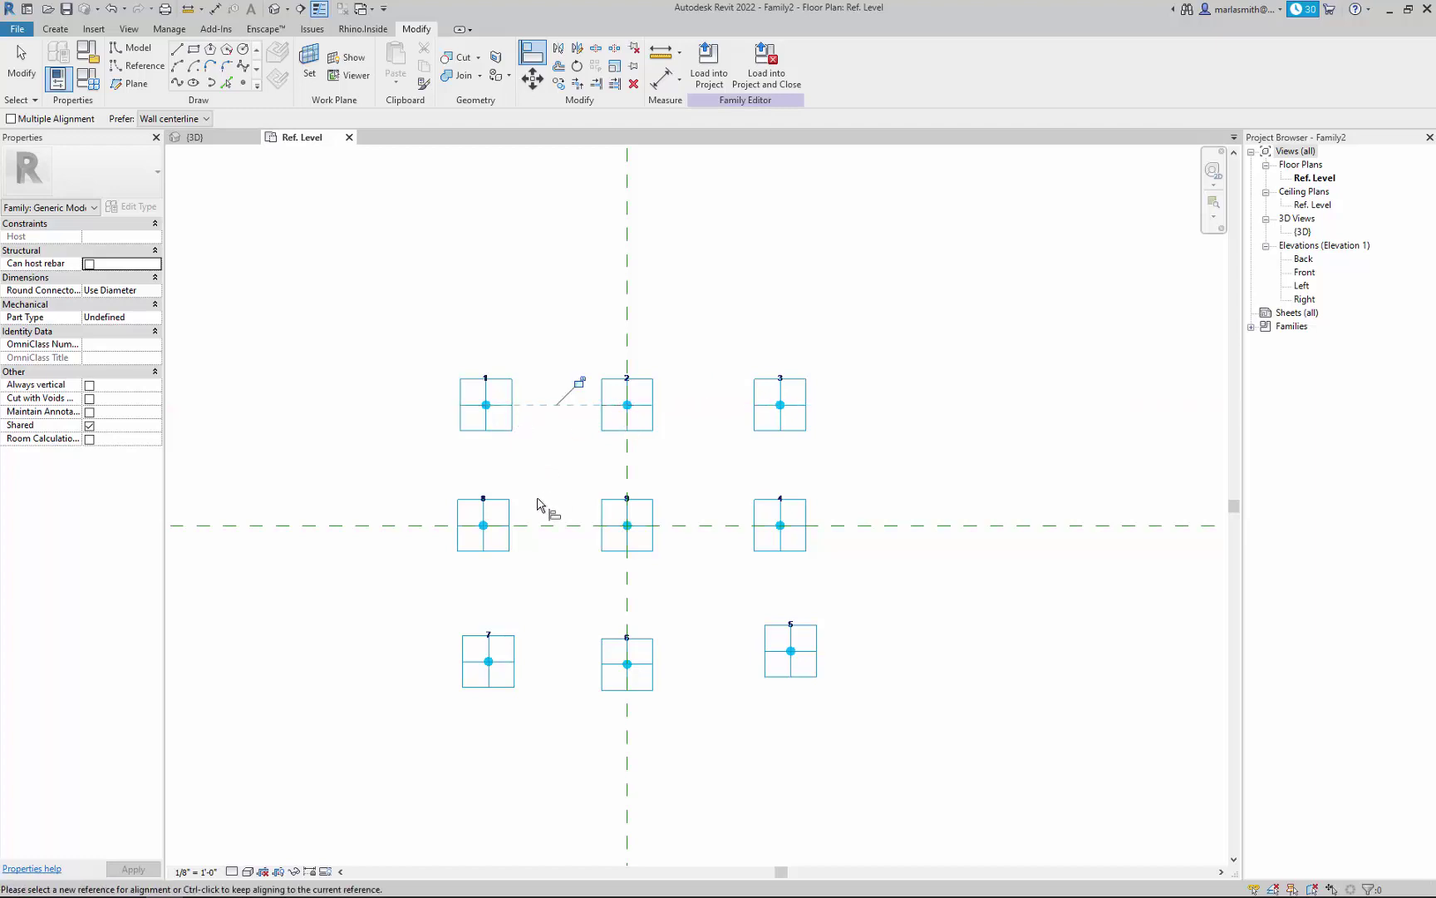
Align points 8 and 7 into a column under point 1
click(486, 433)
click(487, 563)
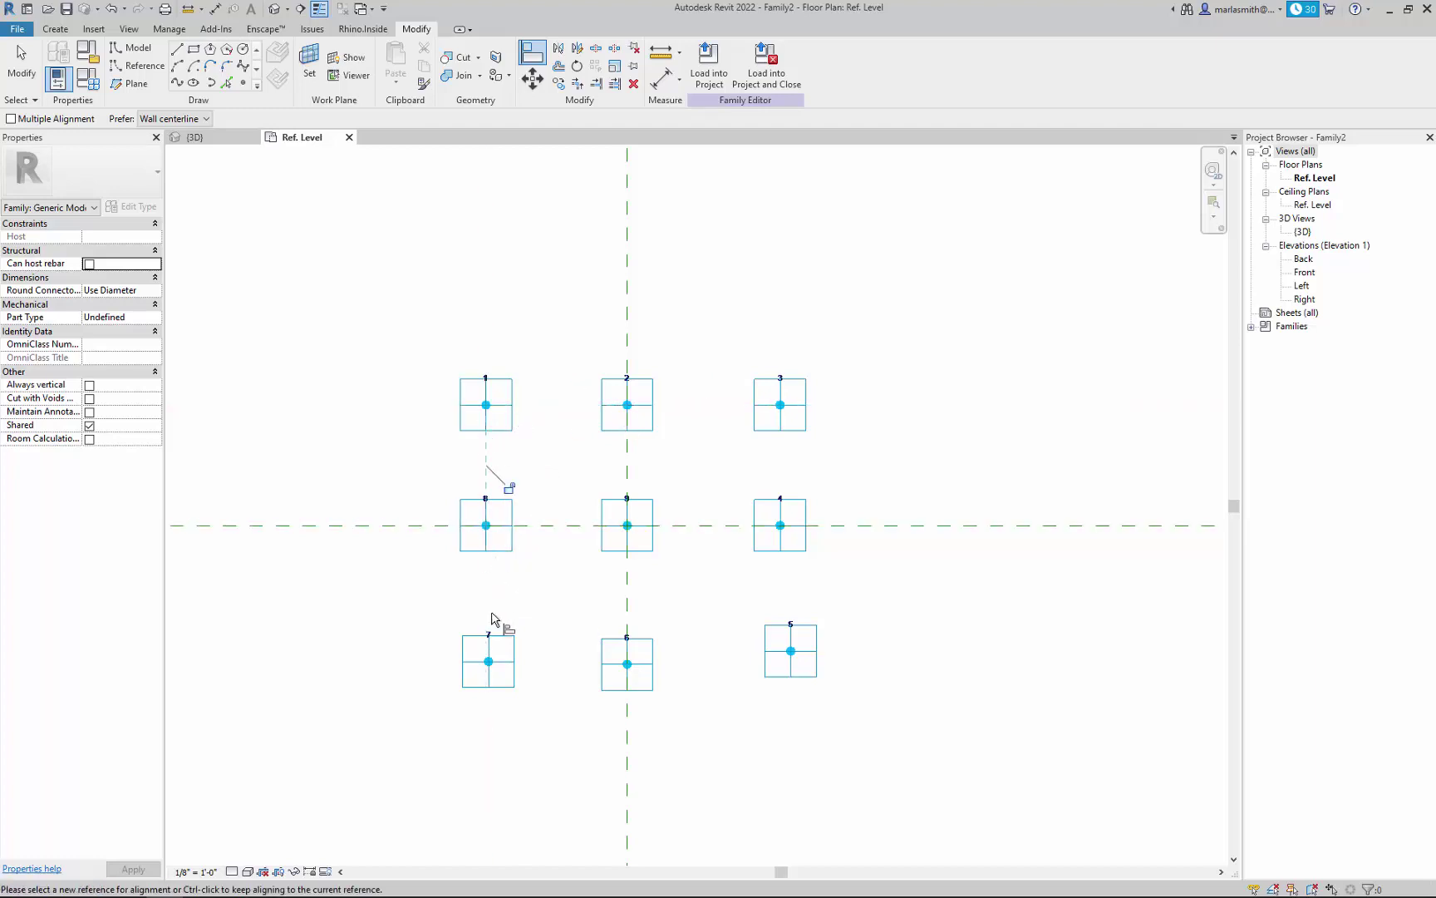
click(486, 540)
click(491, 677)
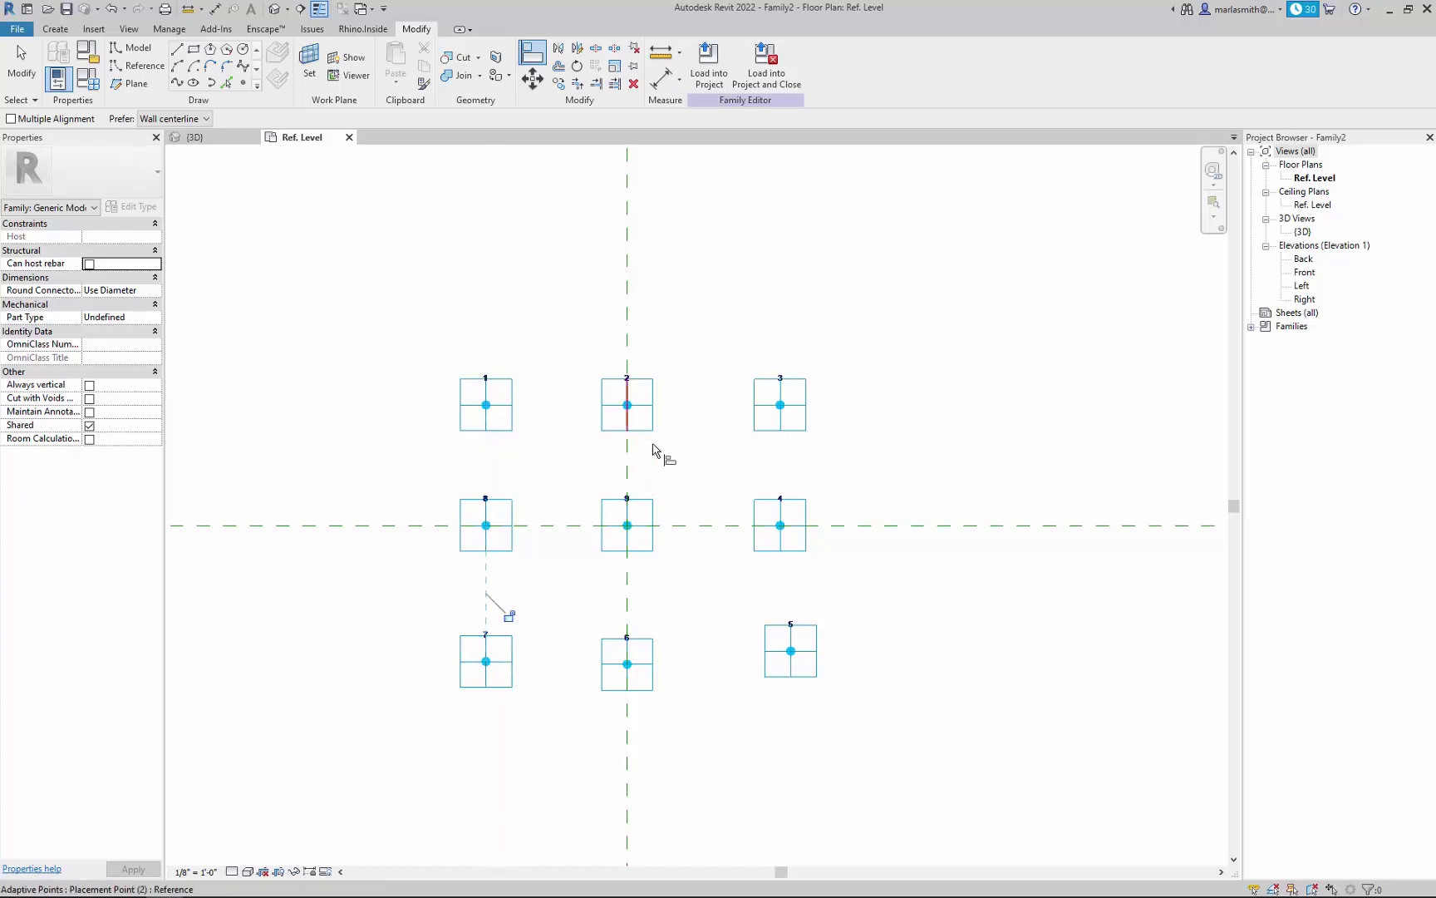
Align point 5 under point 3, bring points 6 and 7 into its row, and open the default 3D view
click(786, 417)
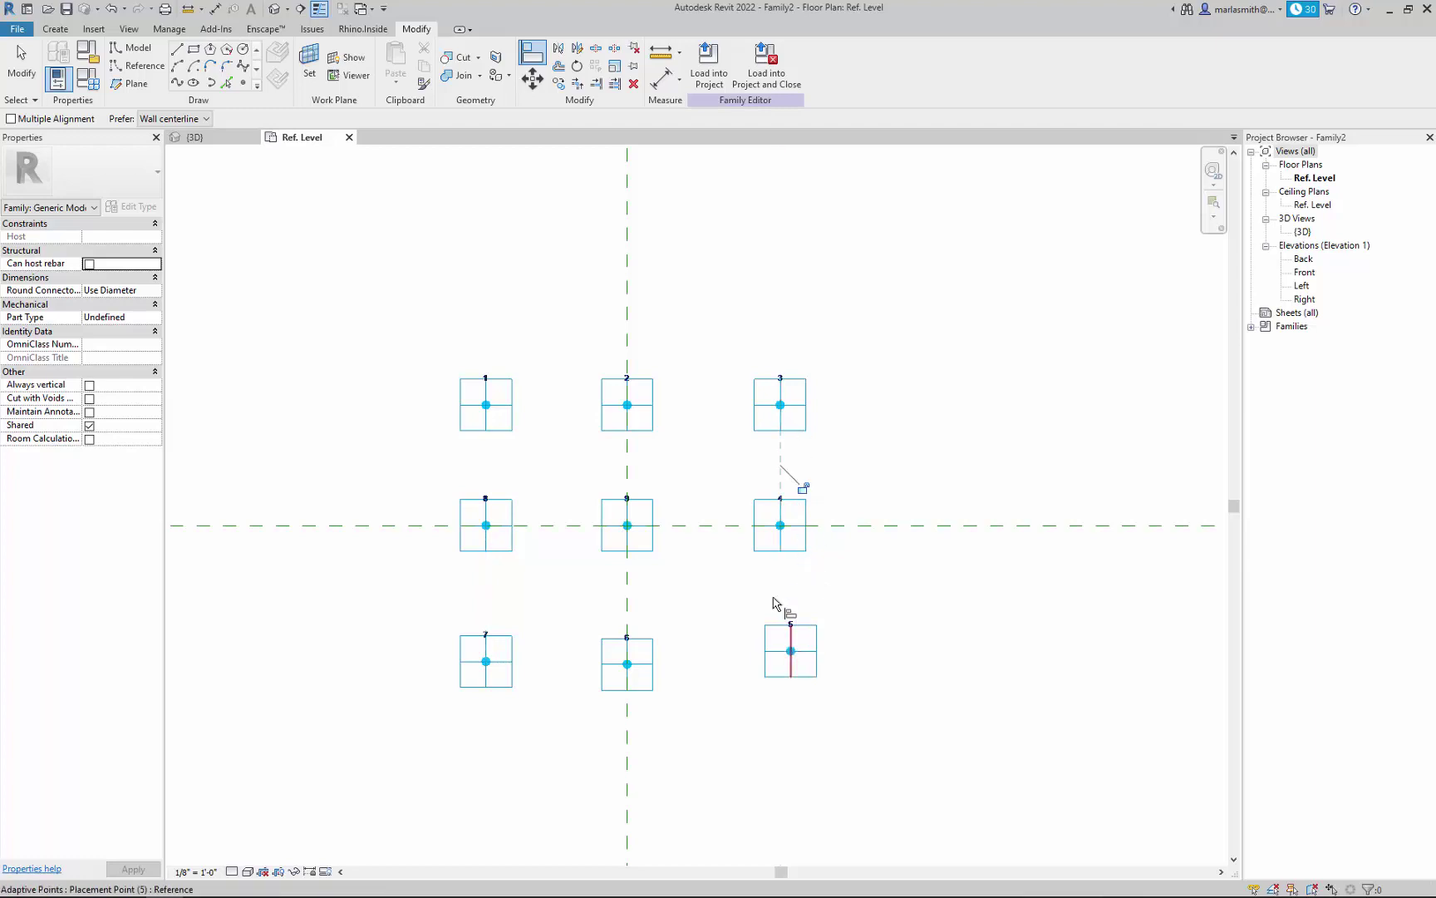
click(798, 669)
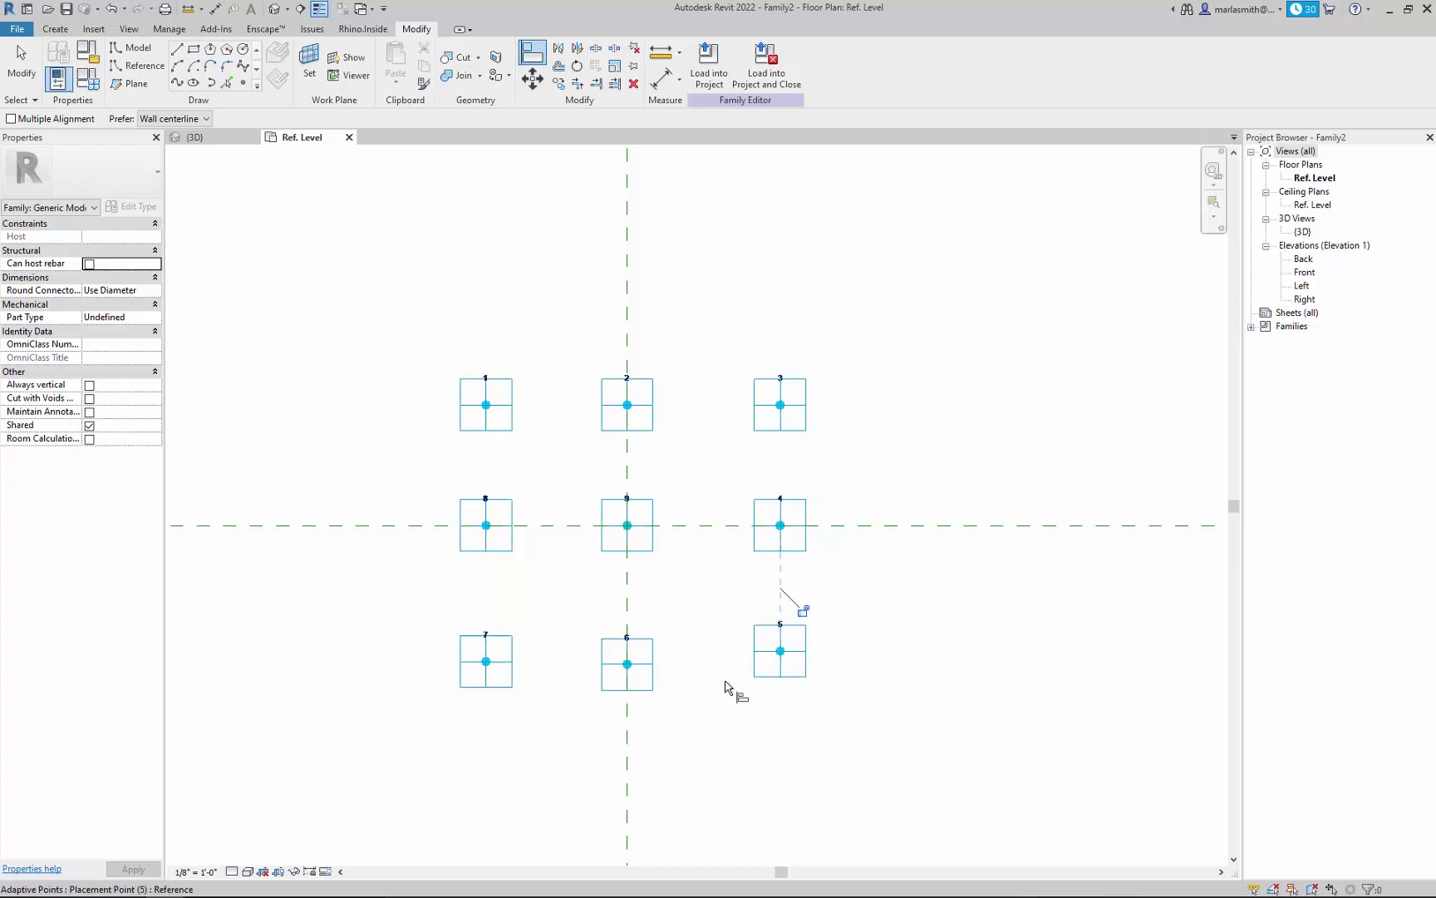
click(808, 656)
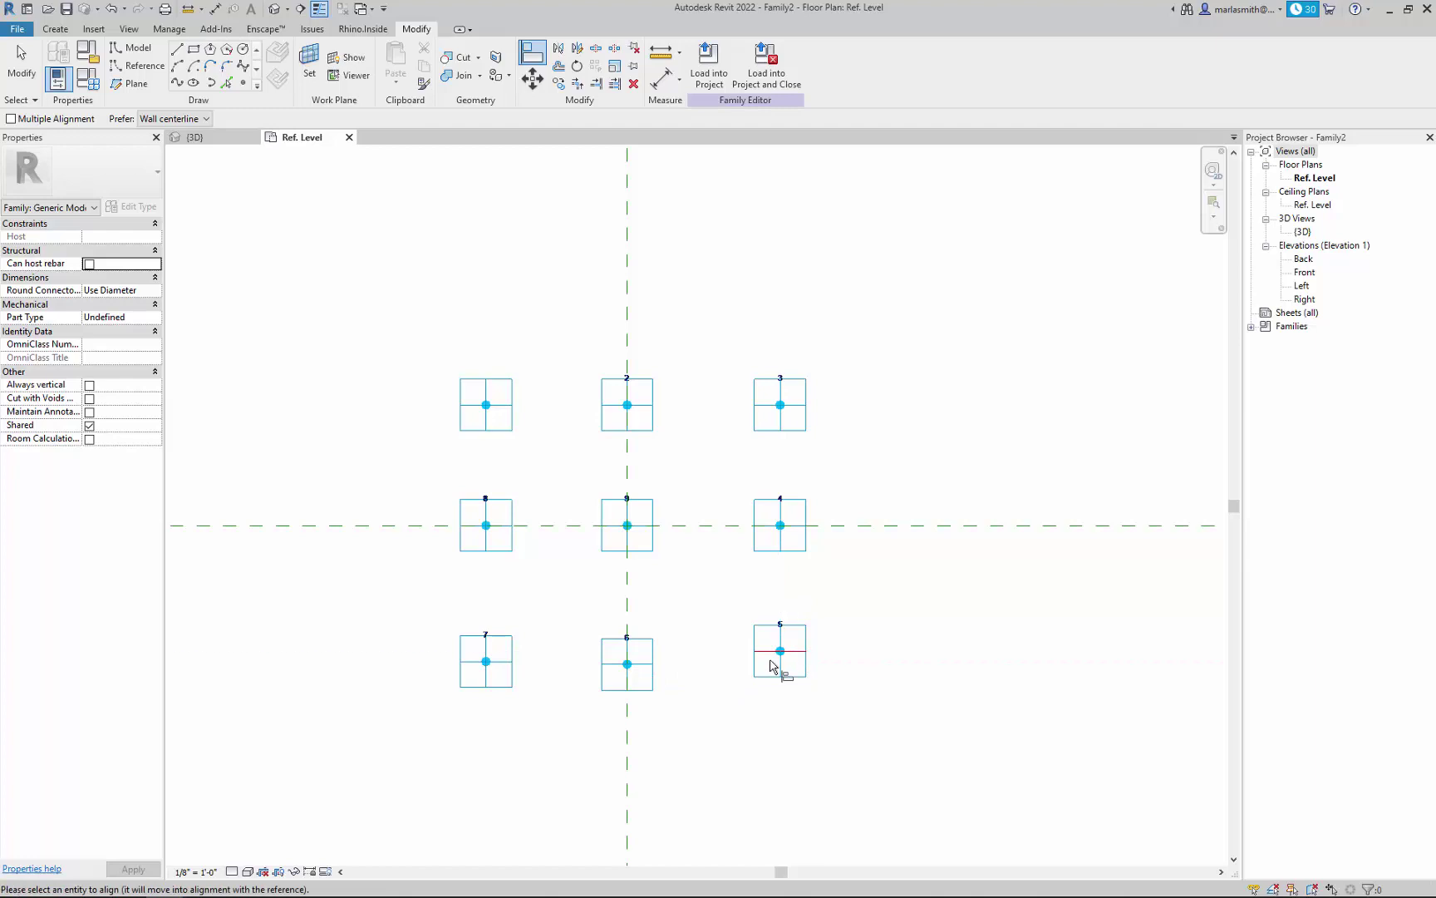
click(656, 665)
click(622, 652)
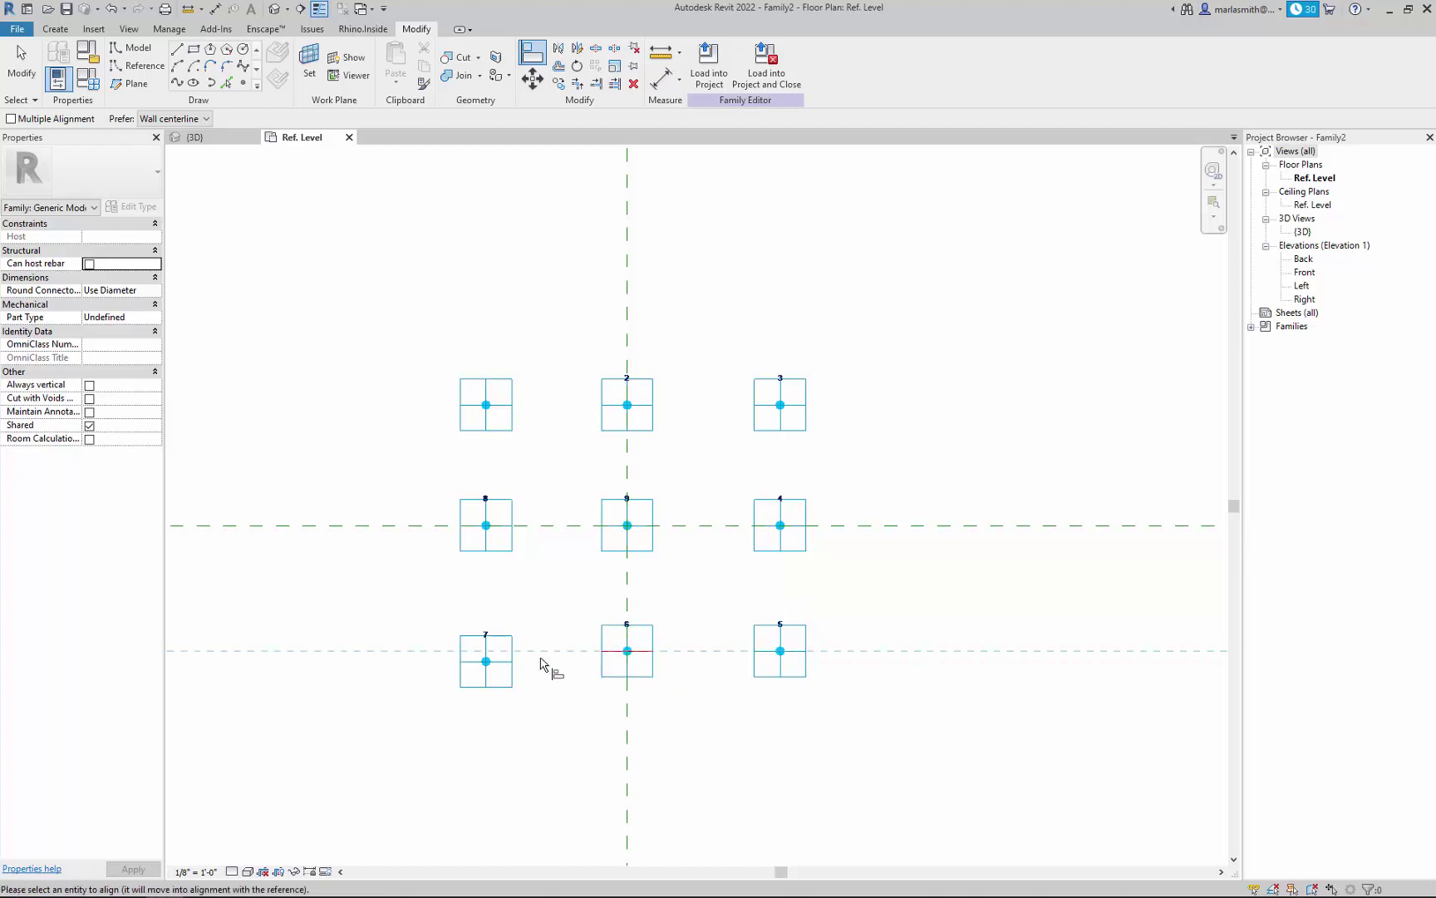
click(509, 661)
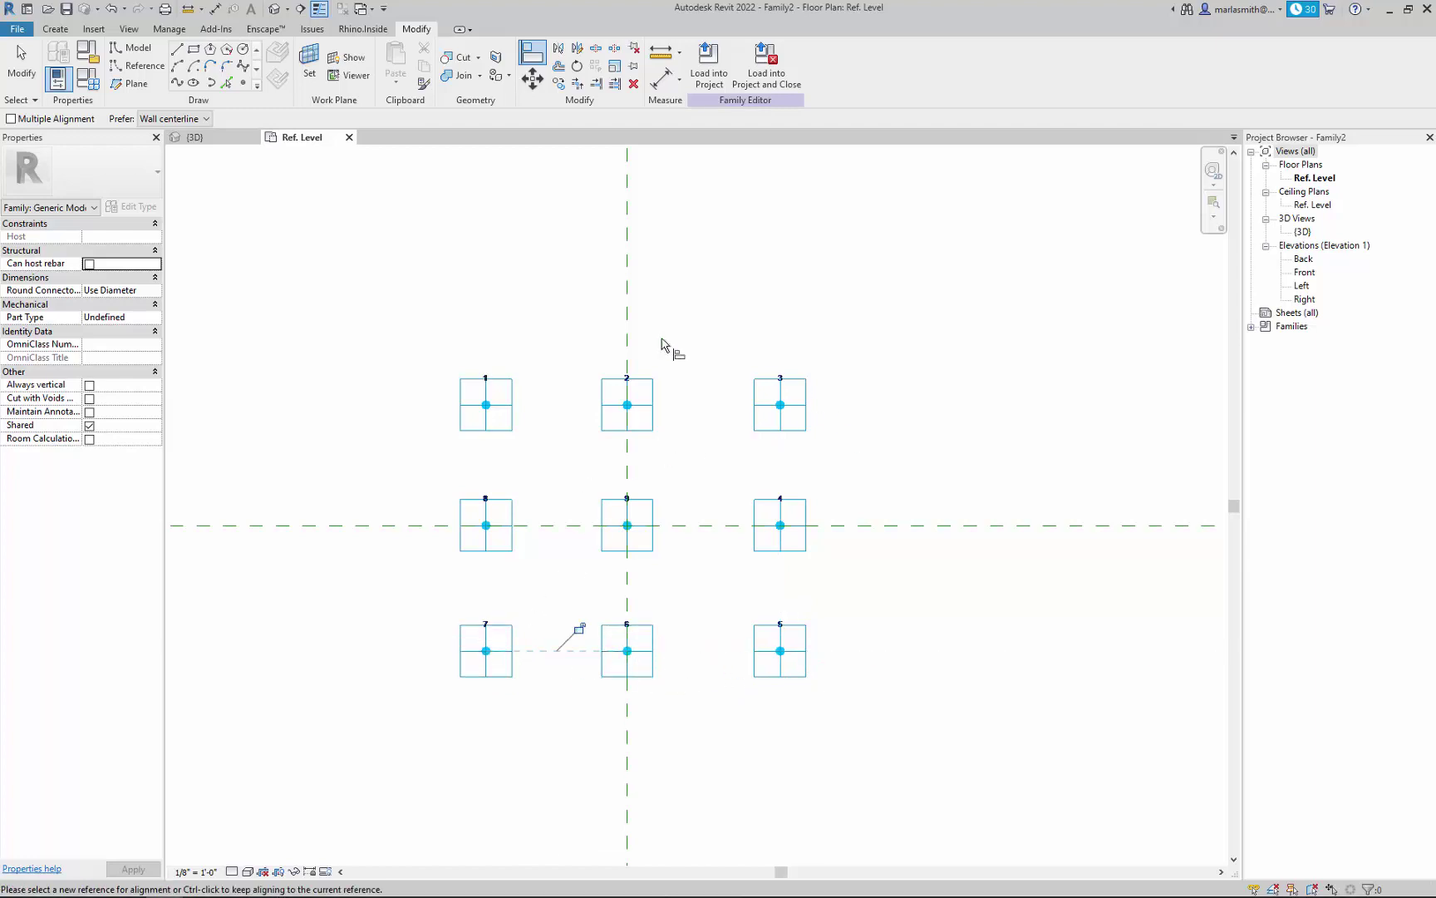
click(32, 63)
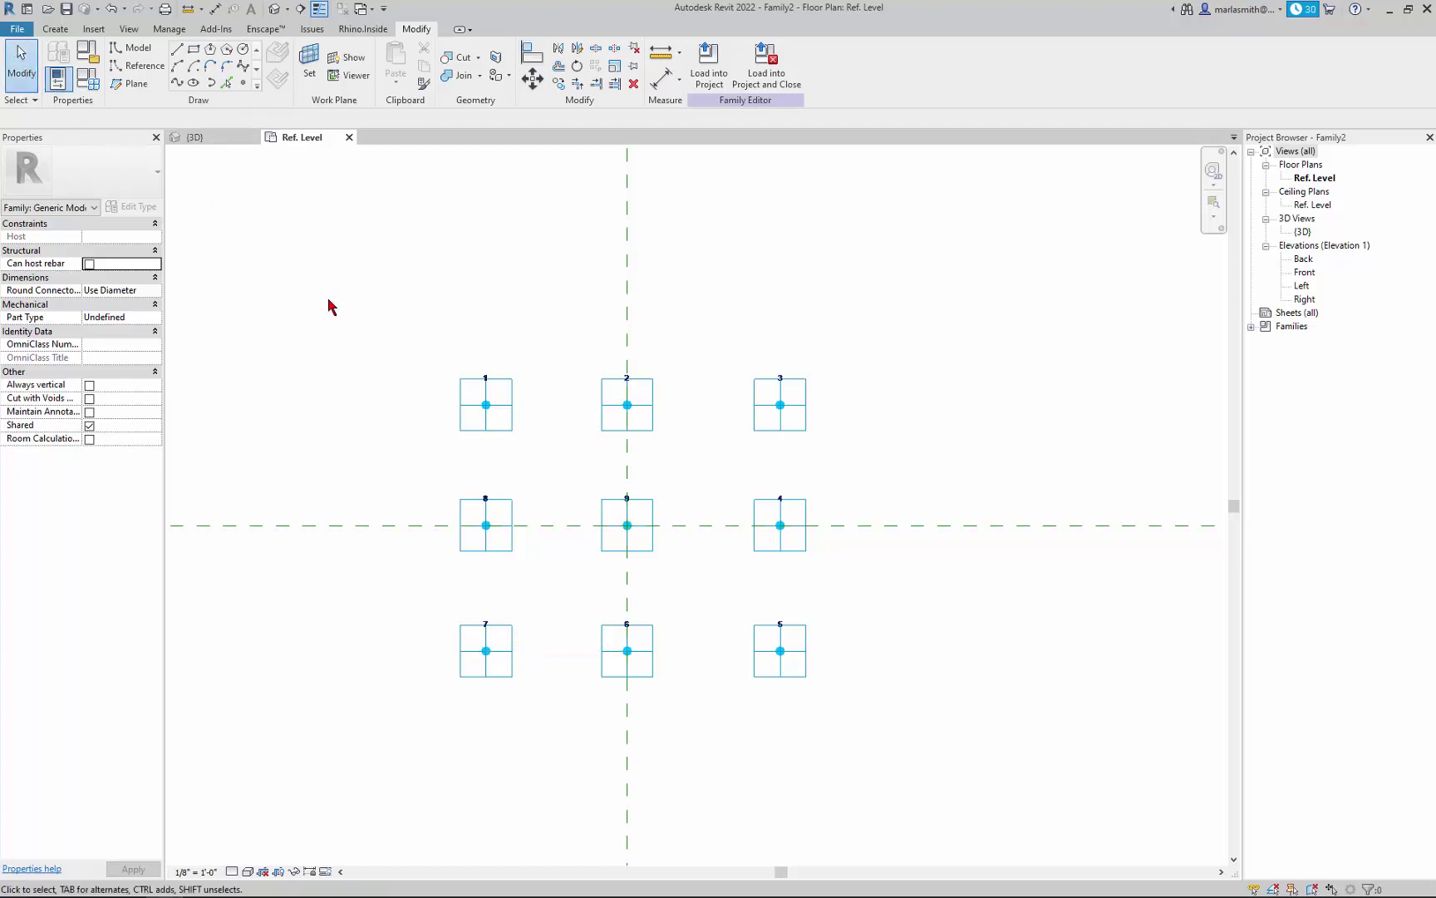
click(275, 10)
scroll(706, 607, up, 5)
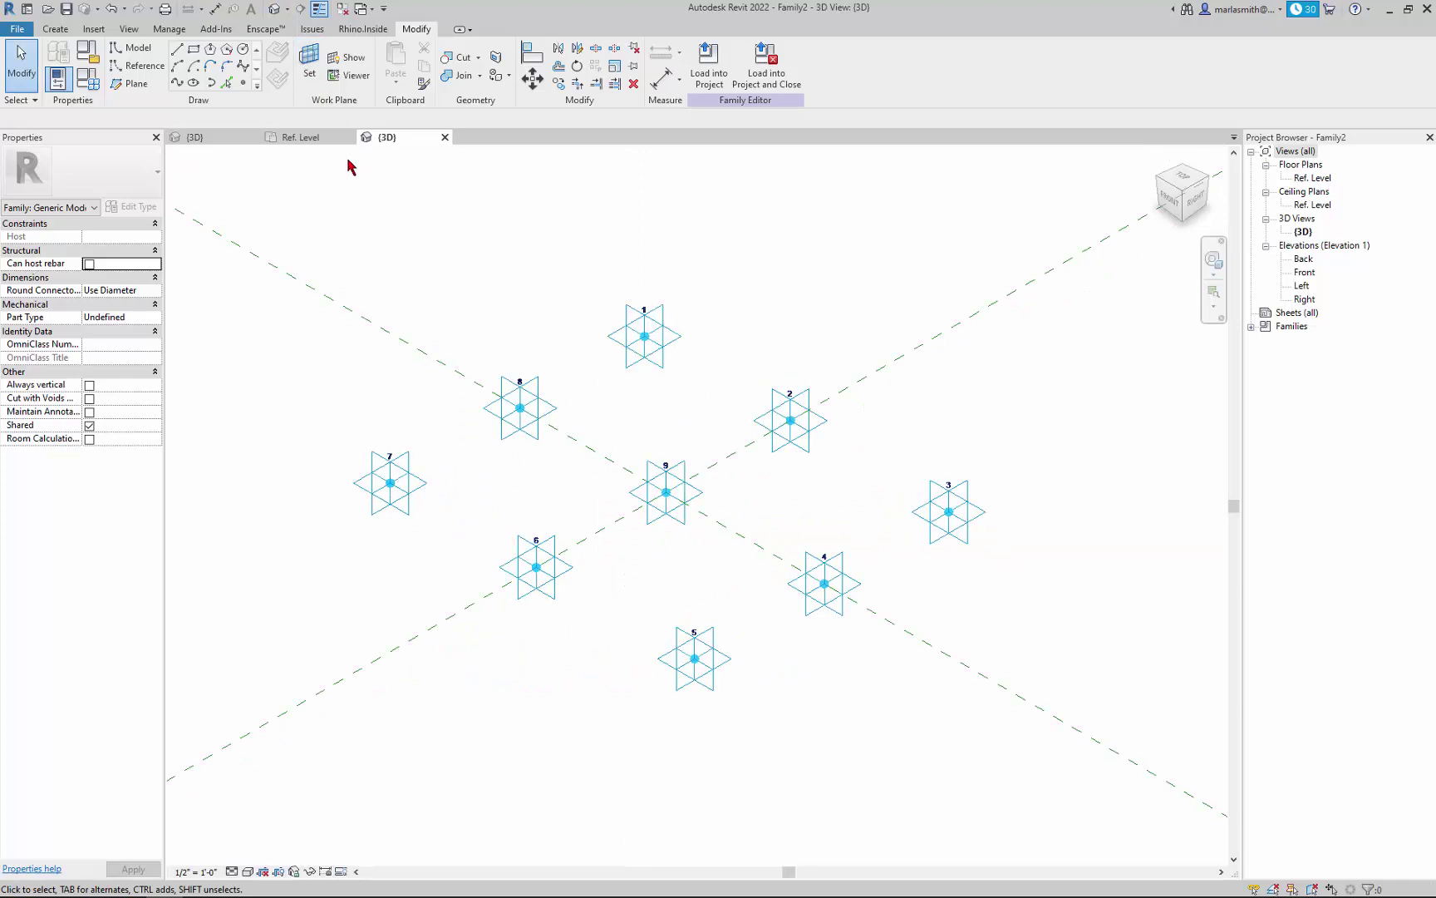
click(213, 143)
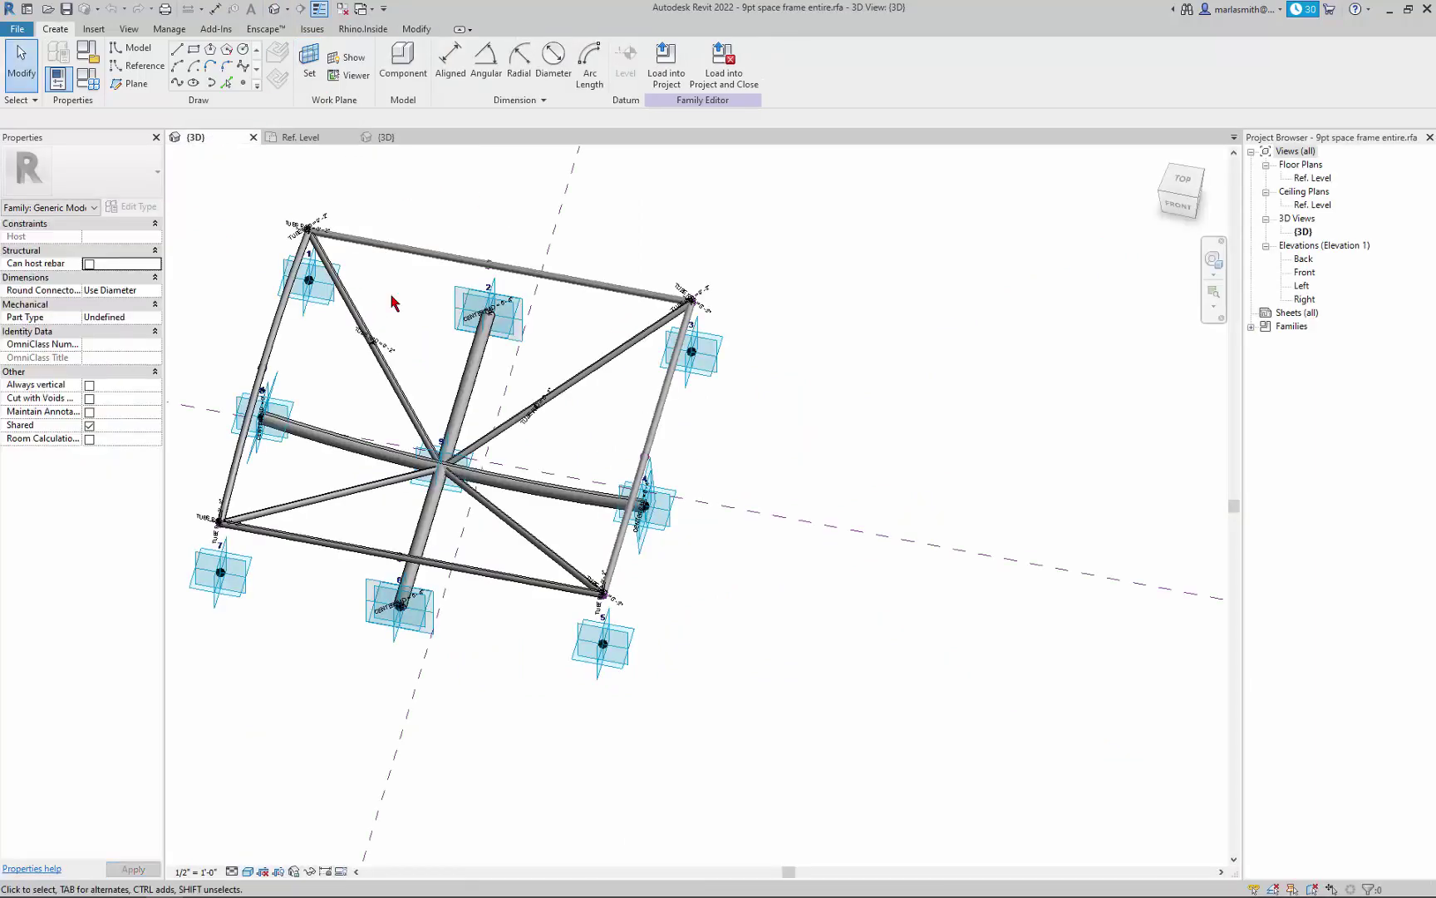
shift+middle_drag(394, 304, 274, 597)
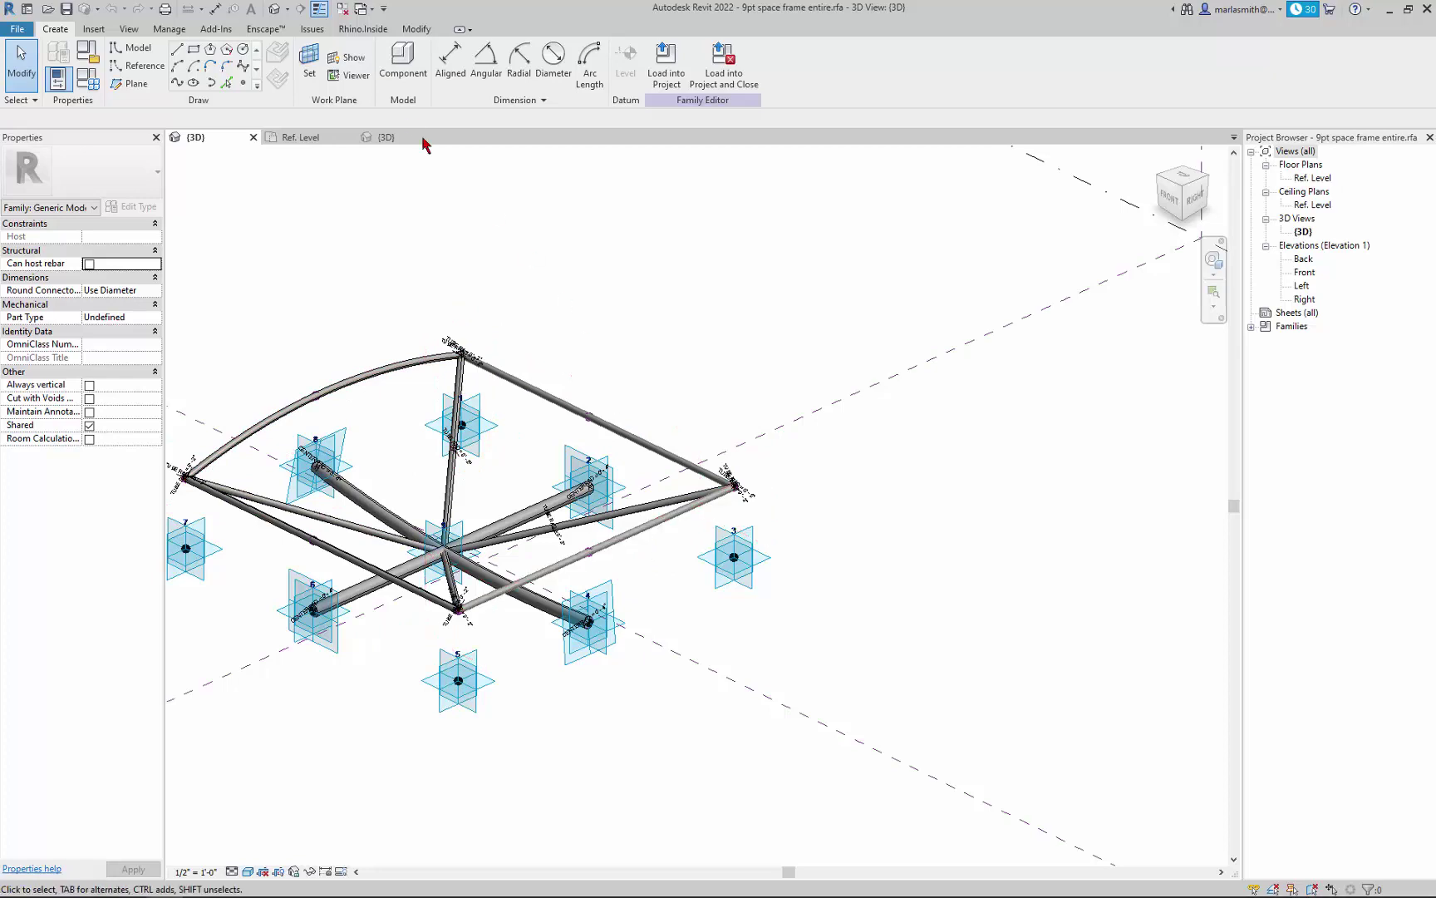
click(394, 141)
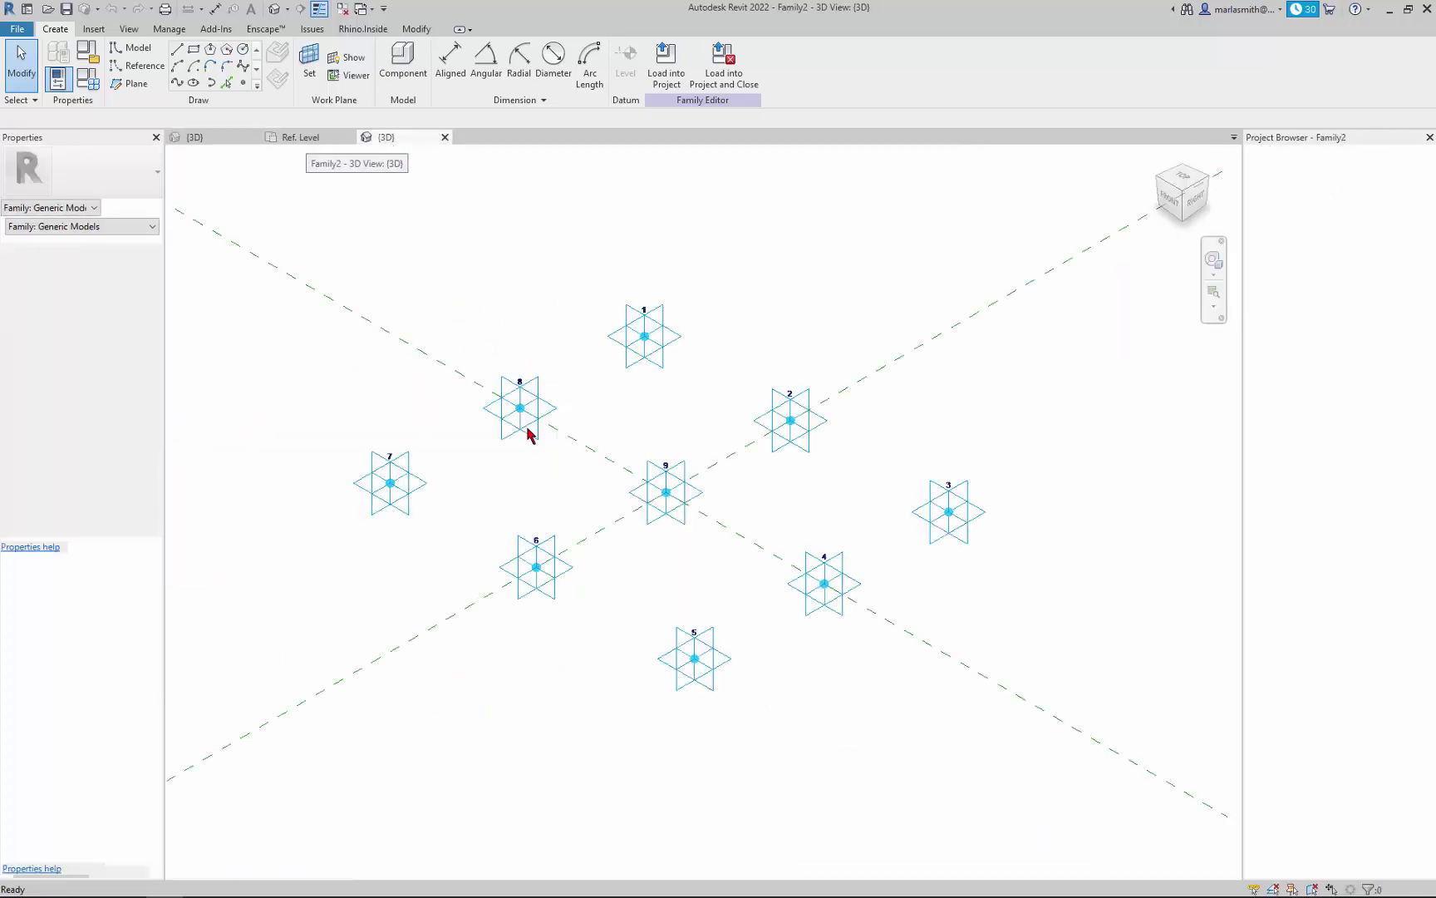
Set the work plane to adaptive point 7's plane and host a reference point on it
click(244, 84)
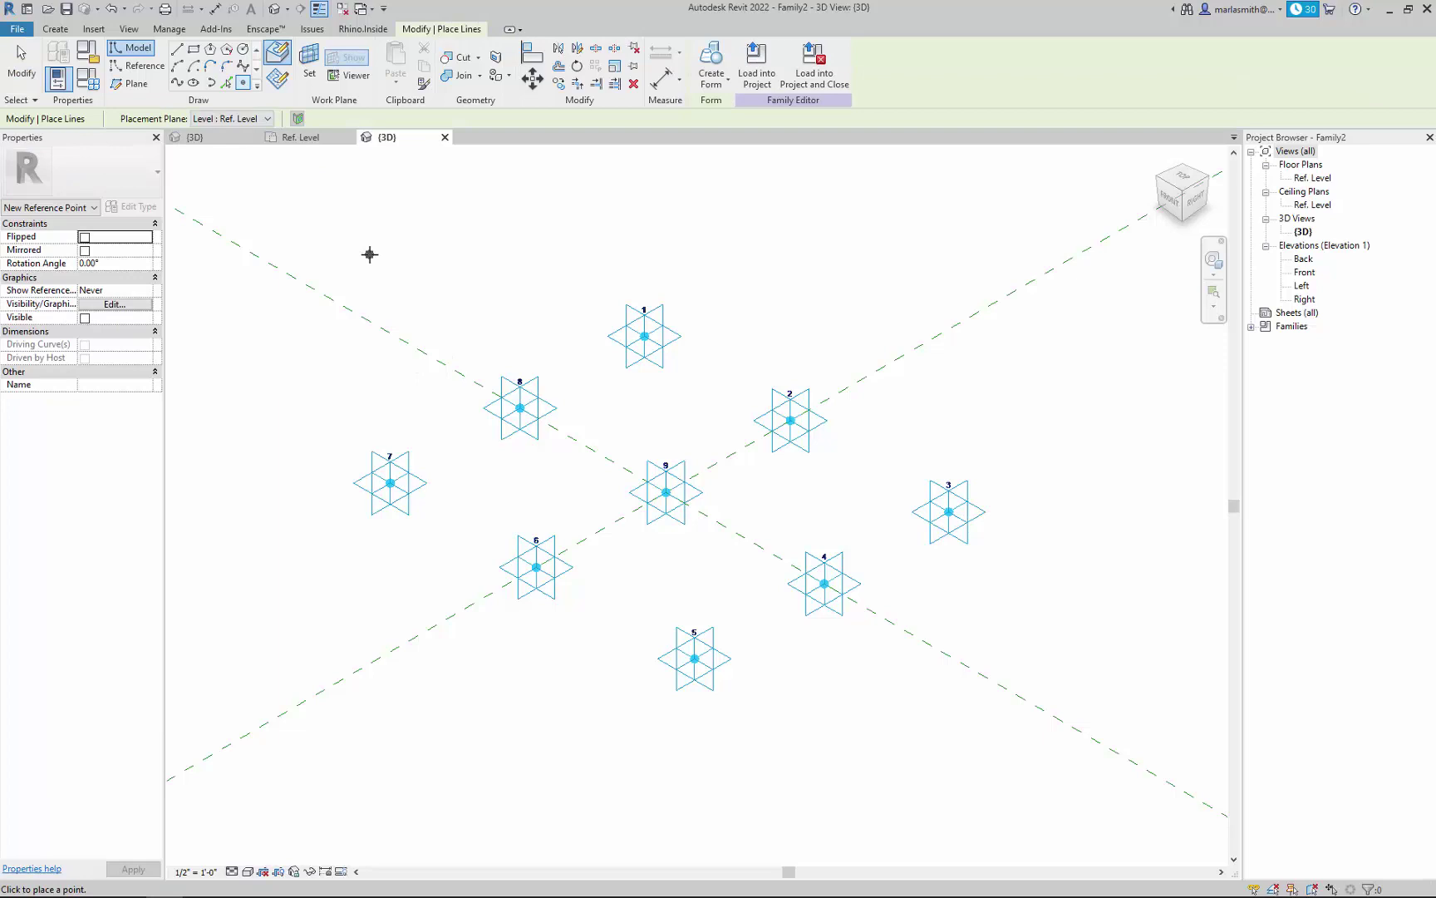
key(Escape)
click(306, 79)
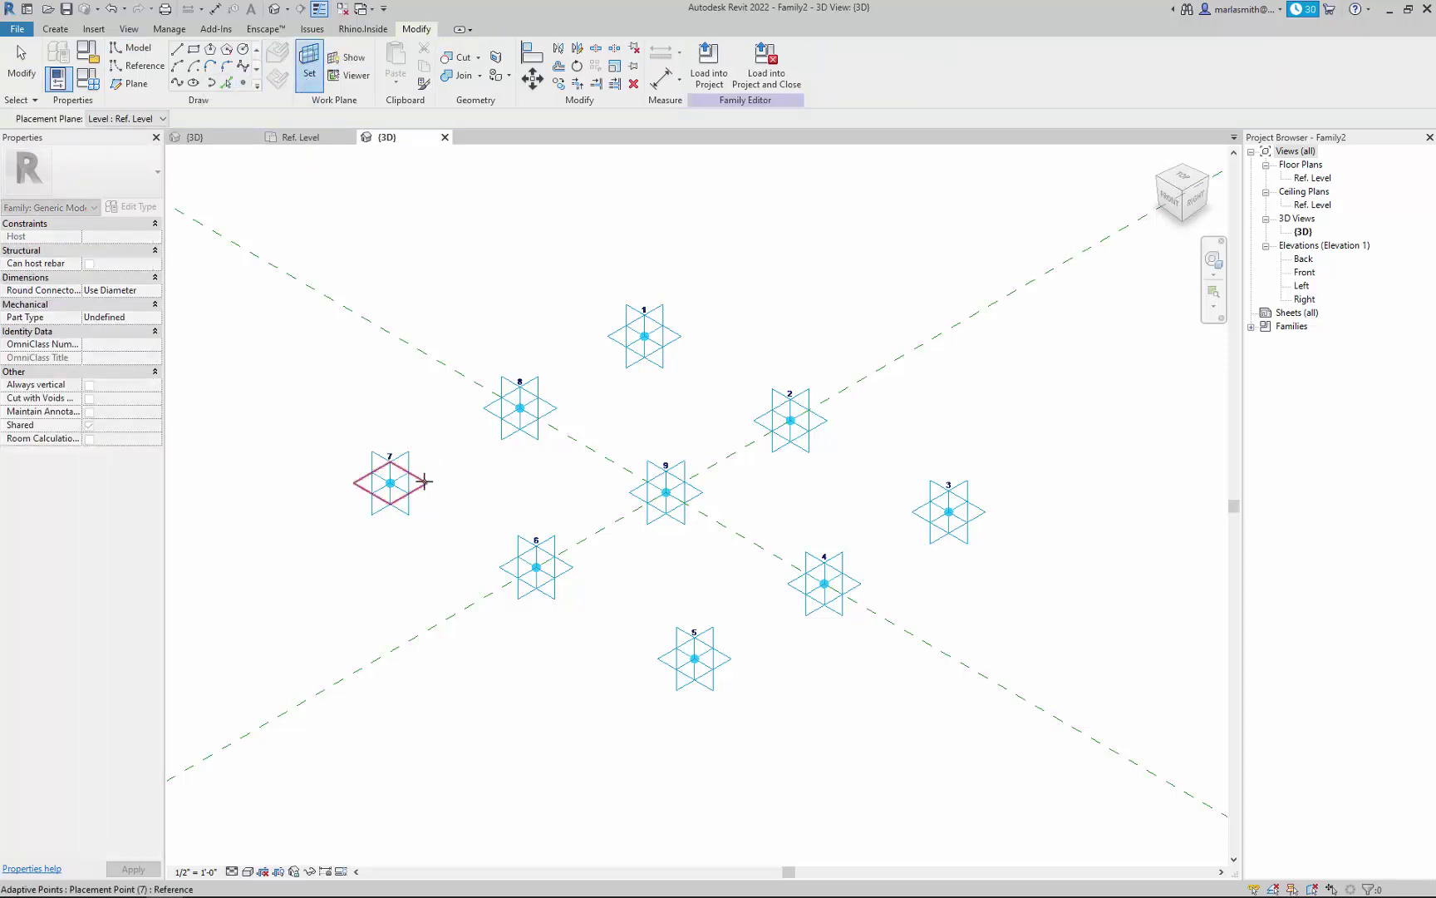
click(423, 478)
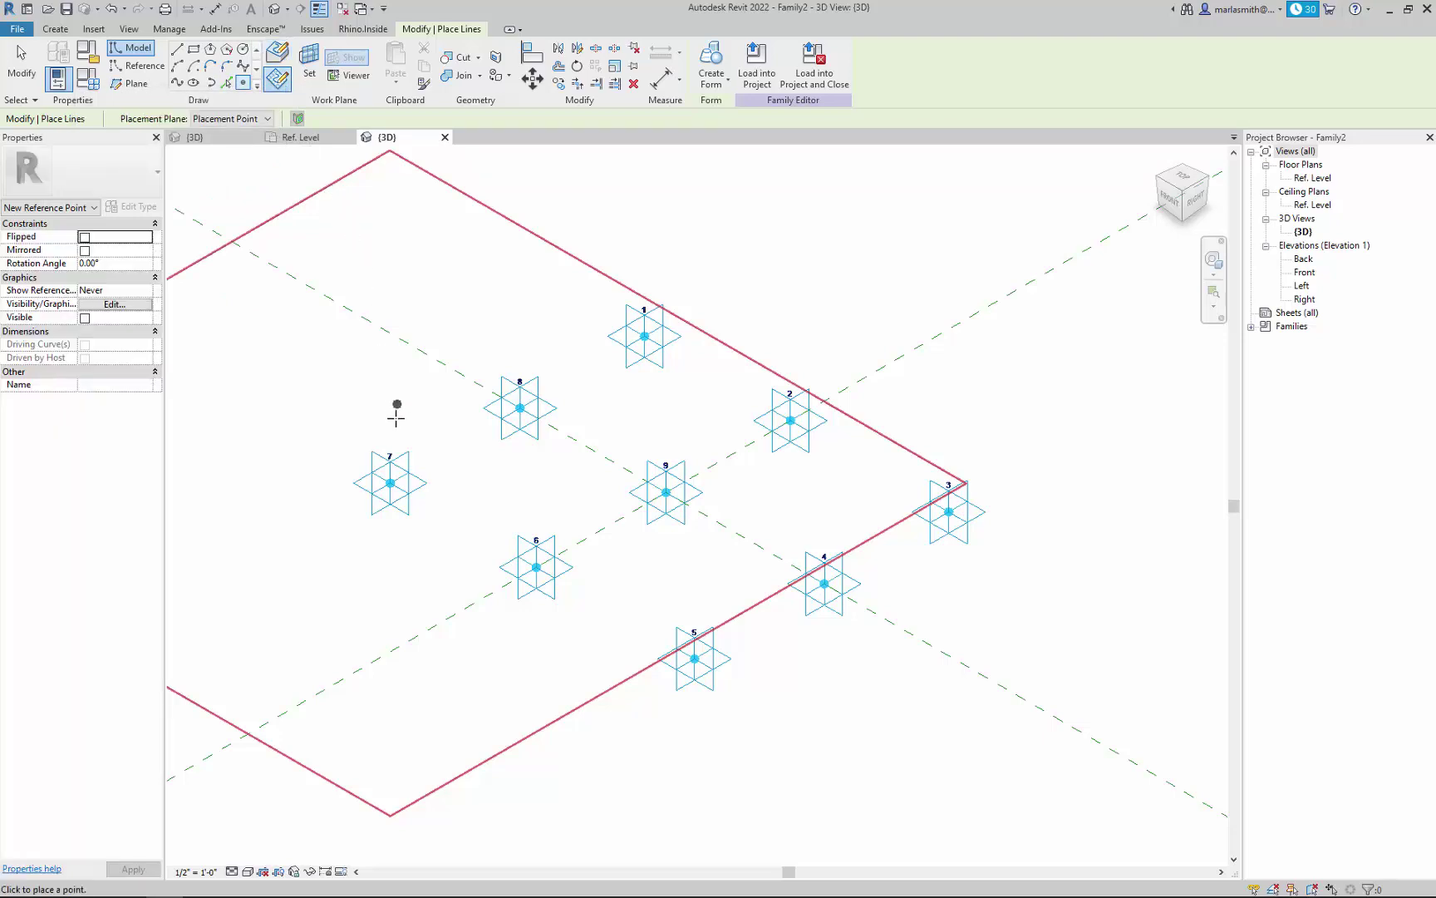
click(390, 482)
Repeat the work plane pick on adaptive points 8, 1, 2 and 3
click(309, 65)
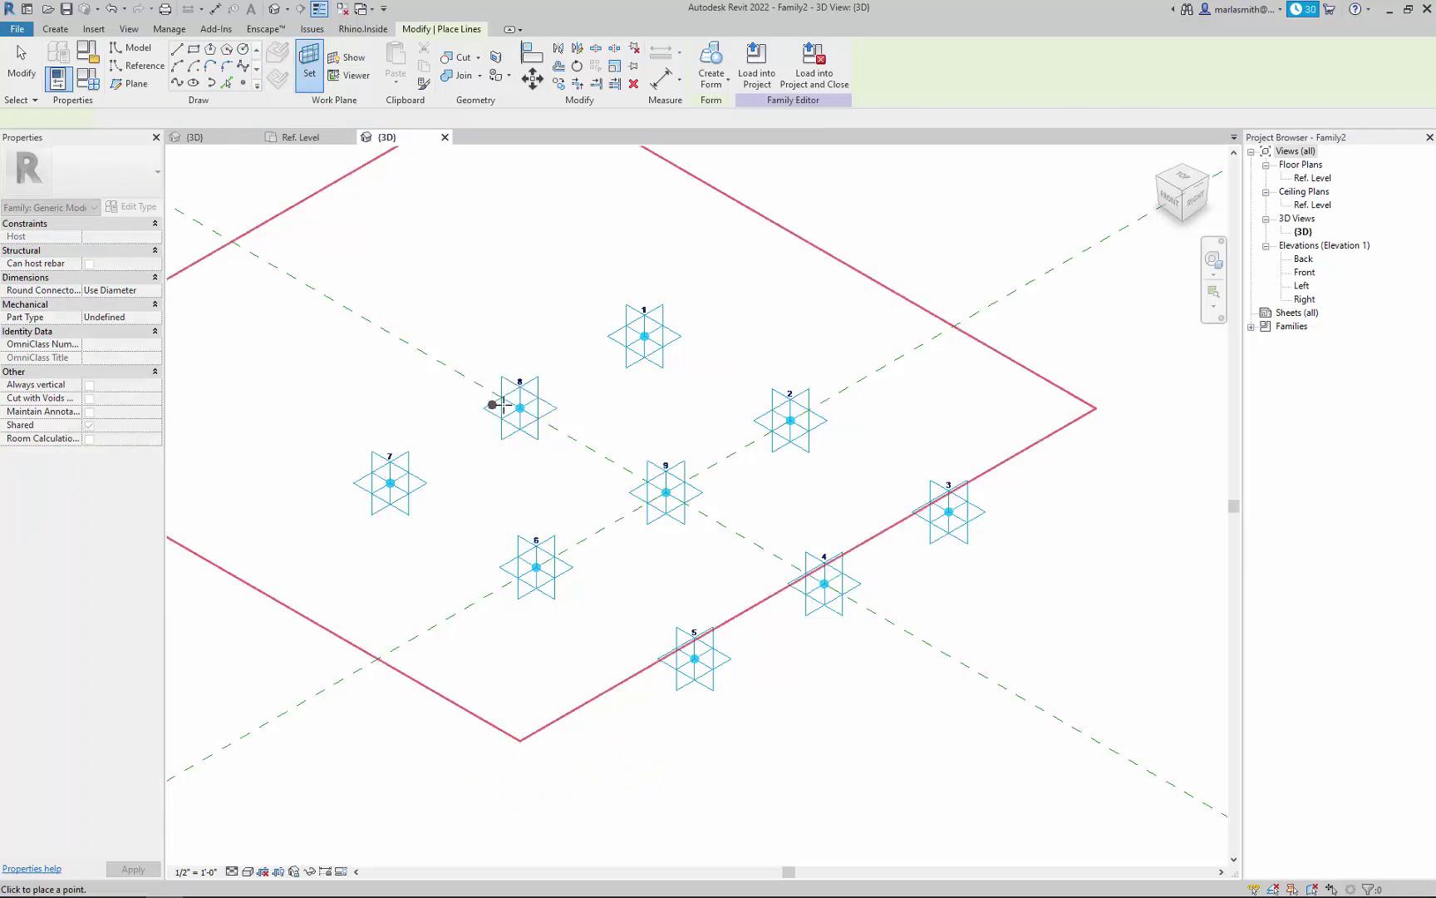
click(493, 405)
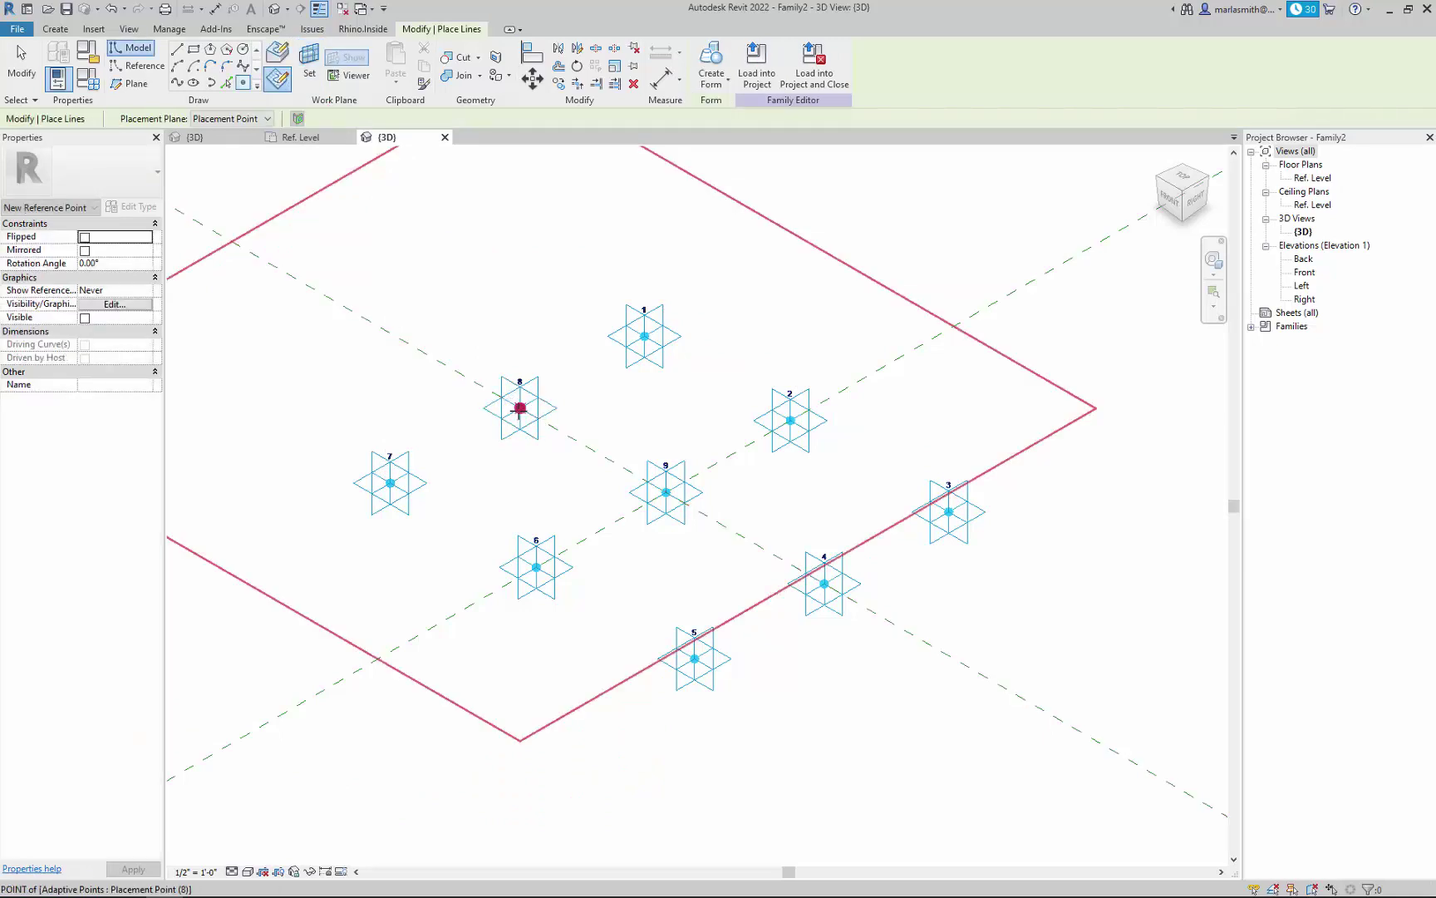
click(312, 66)
click(641, 332)
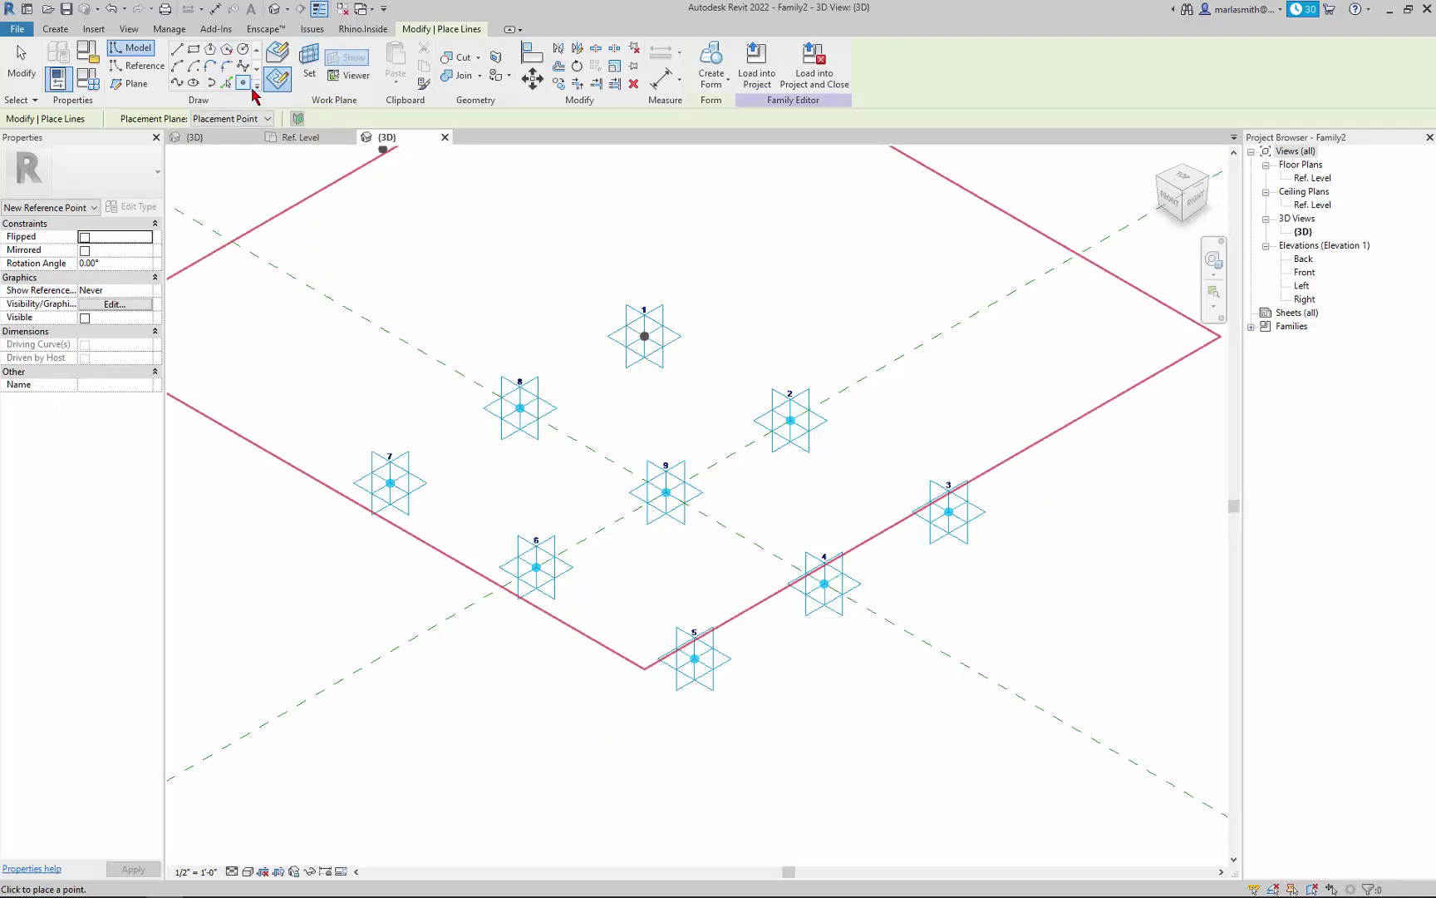
click(309, 65)
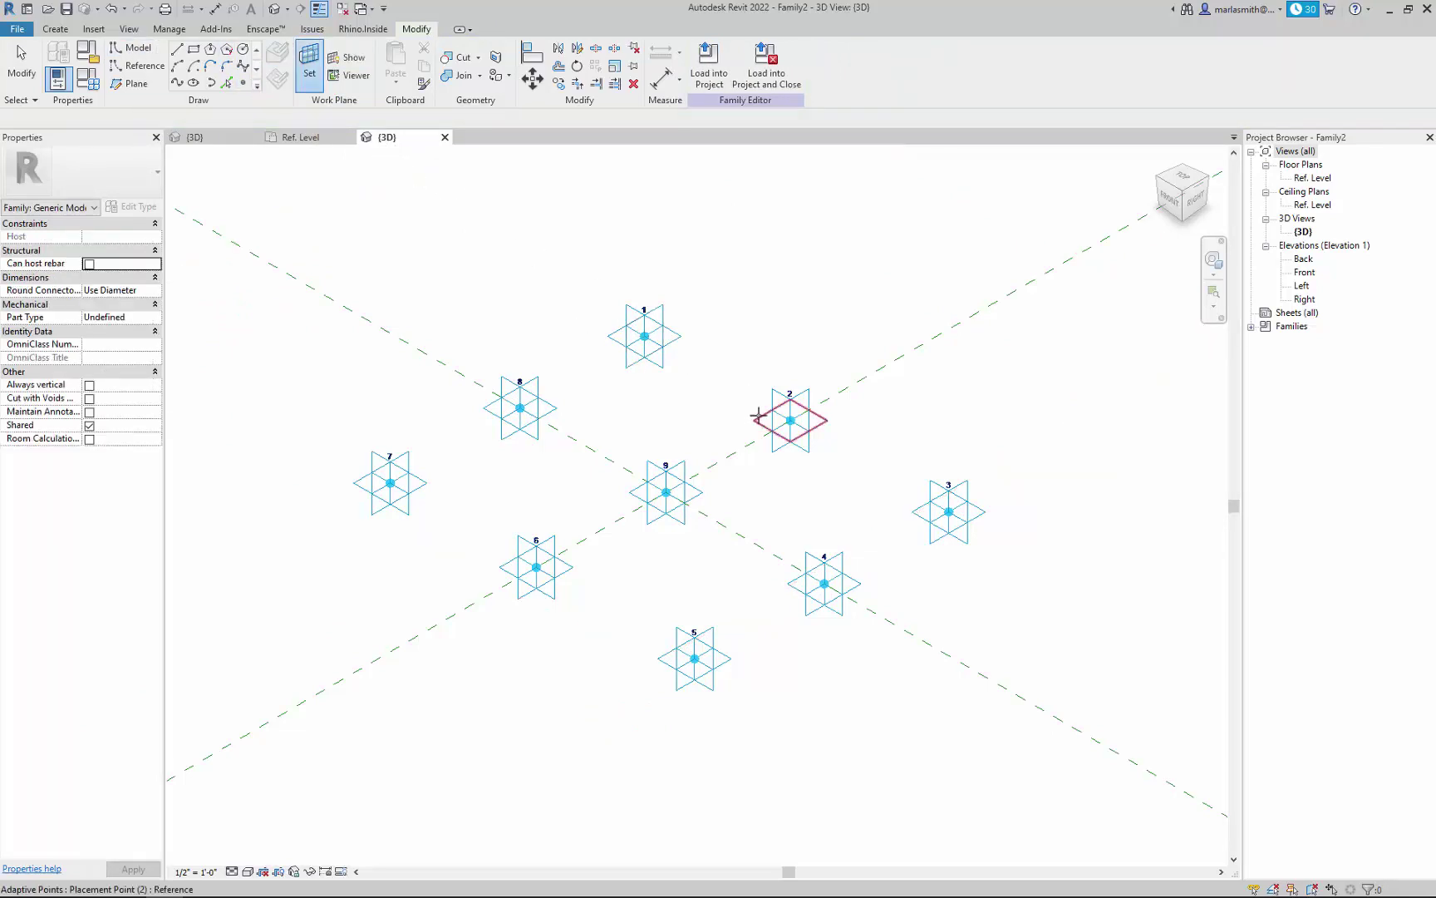
click(791, 420)
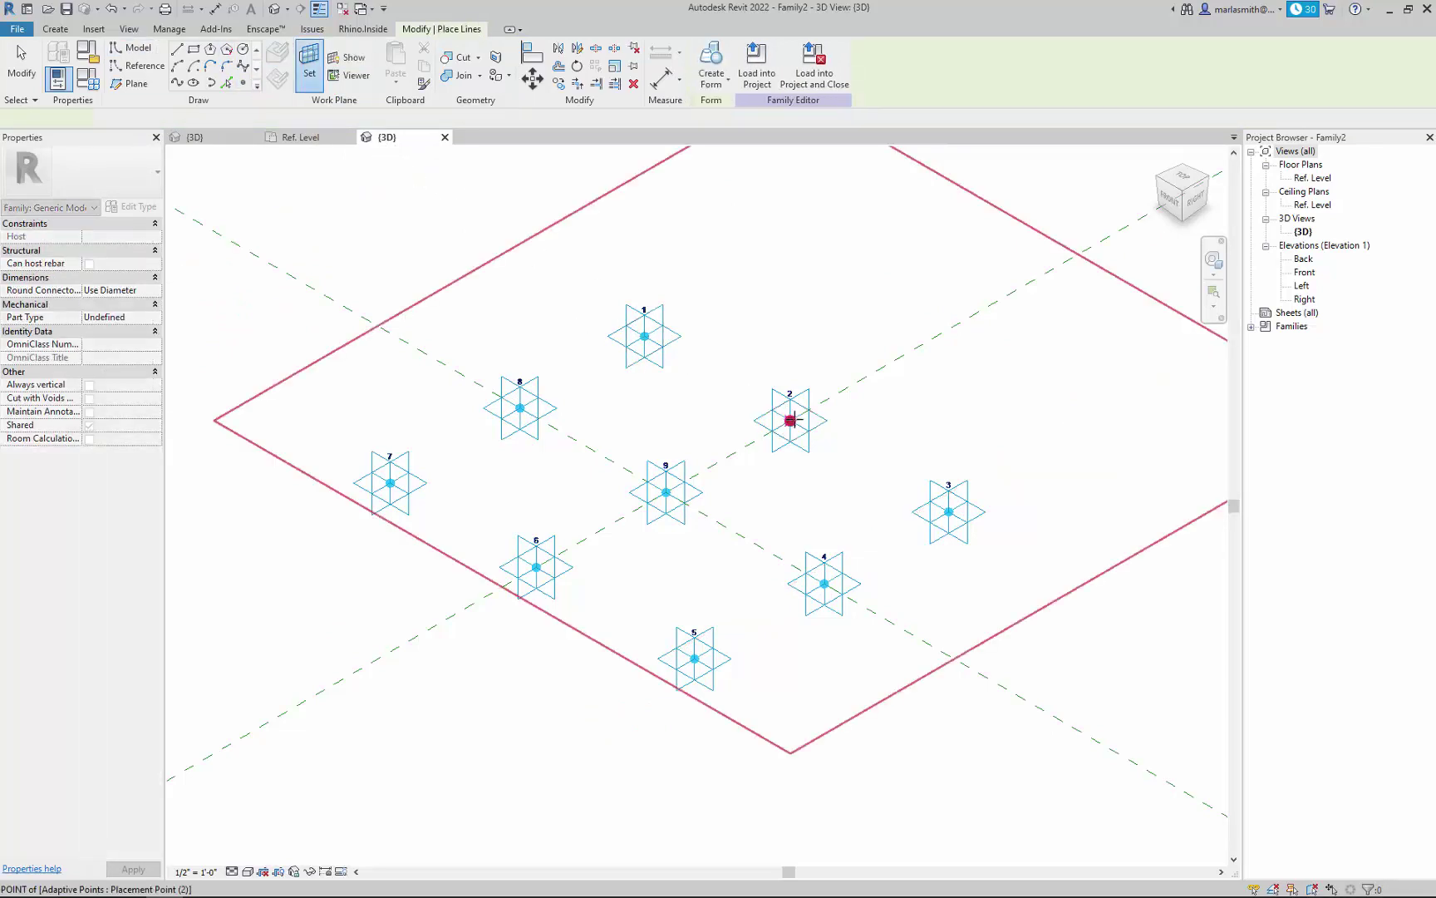
click(309, 65)
click(948, 512)
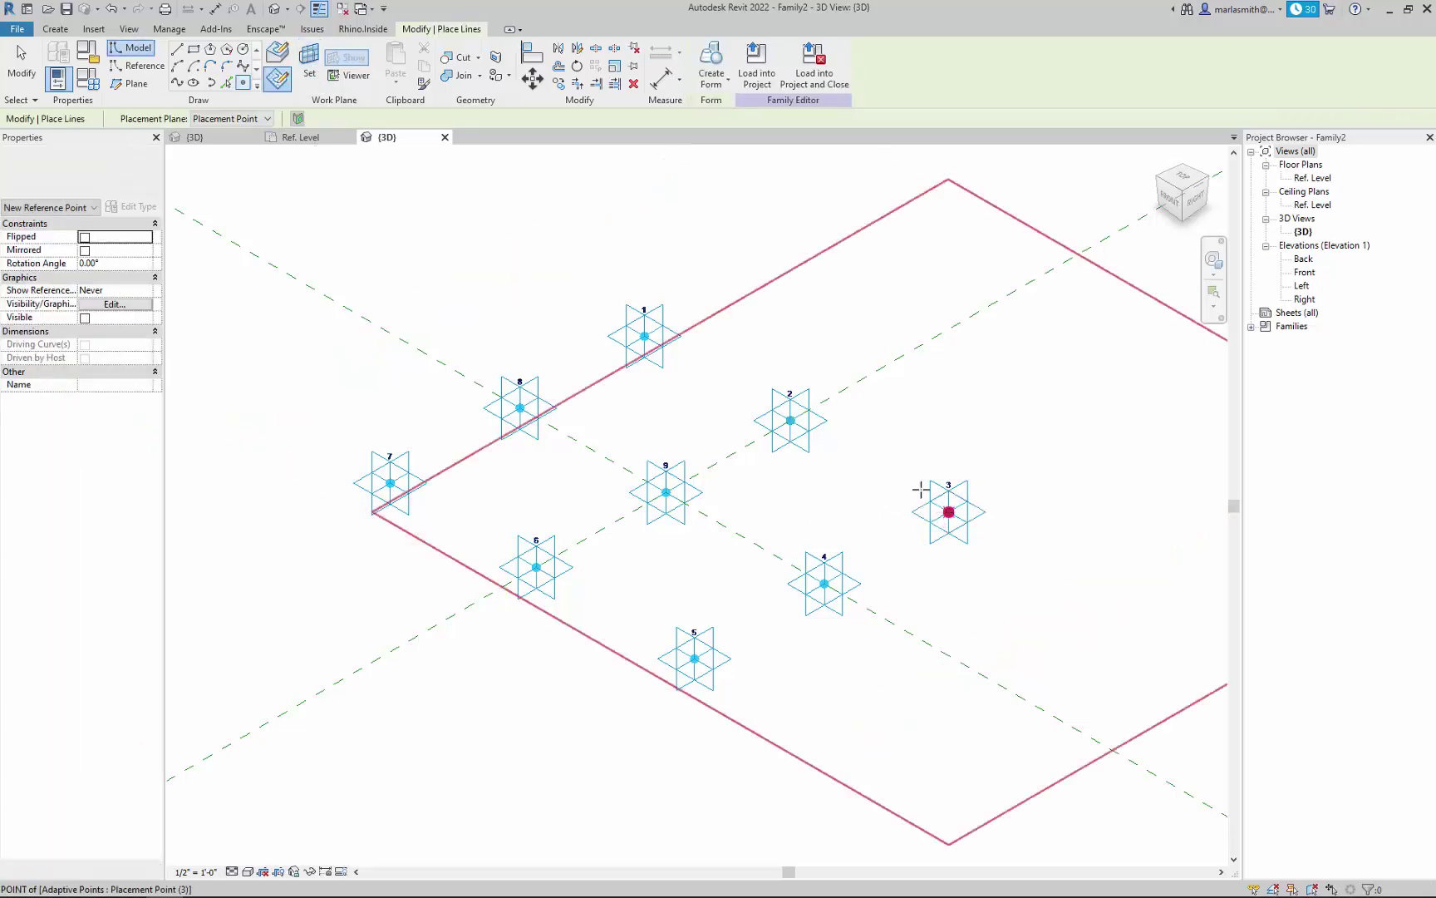
Continue with the planes of adaptive points 4, 5, 6 and 9
click(310, 65)
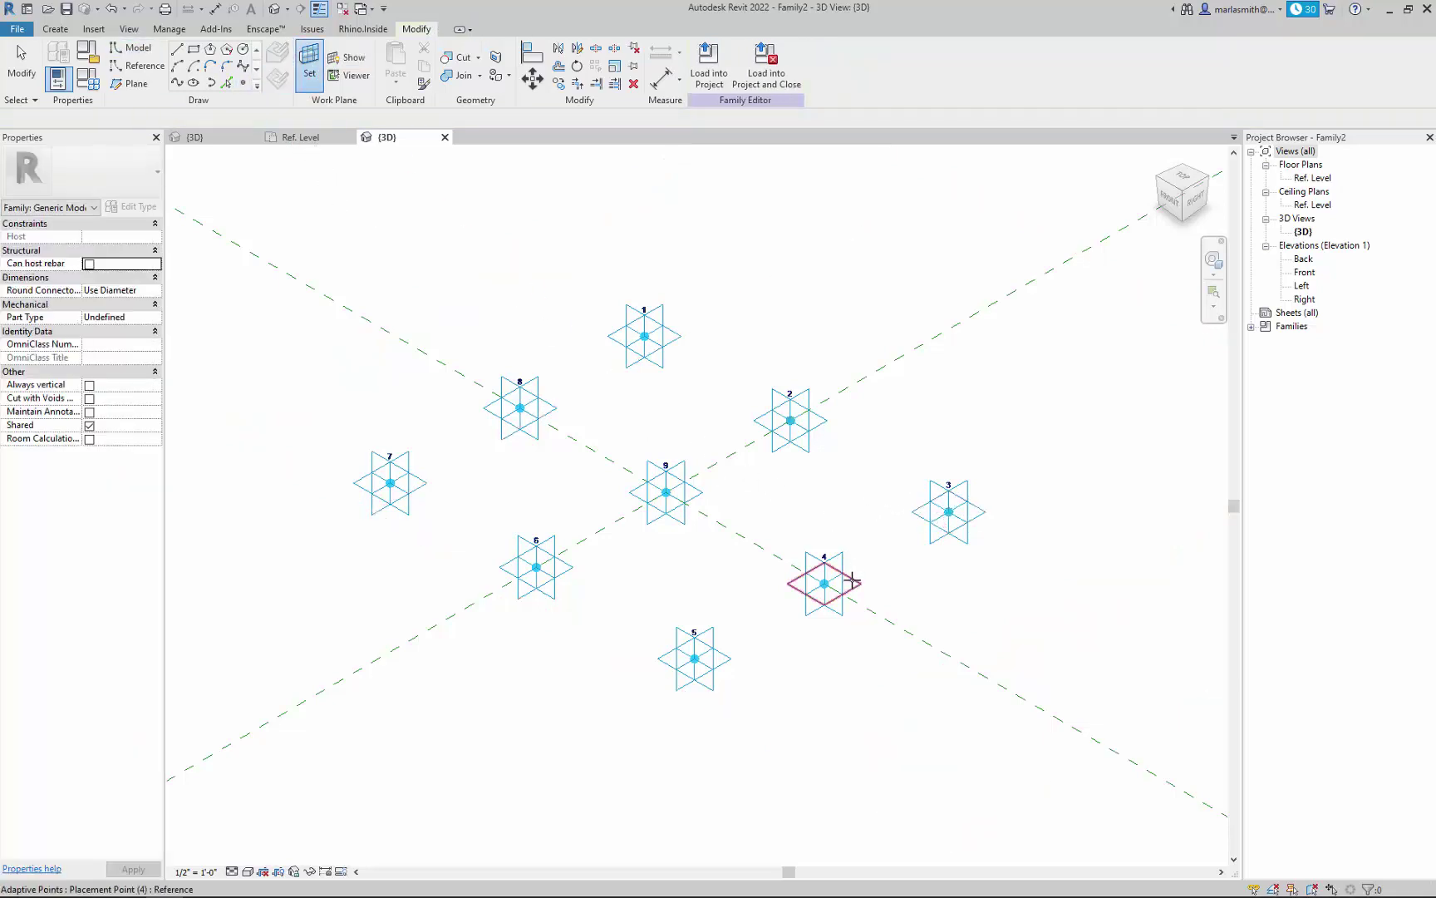
click(825, 584)
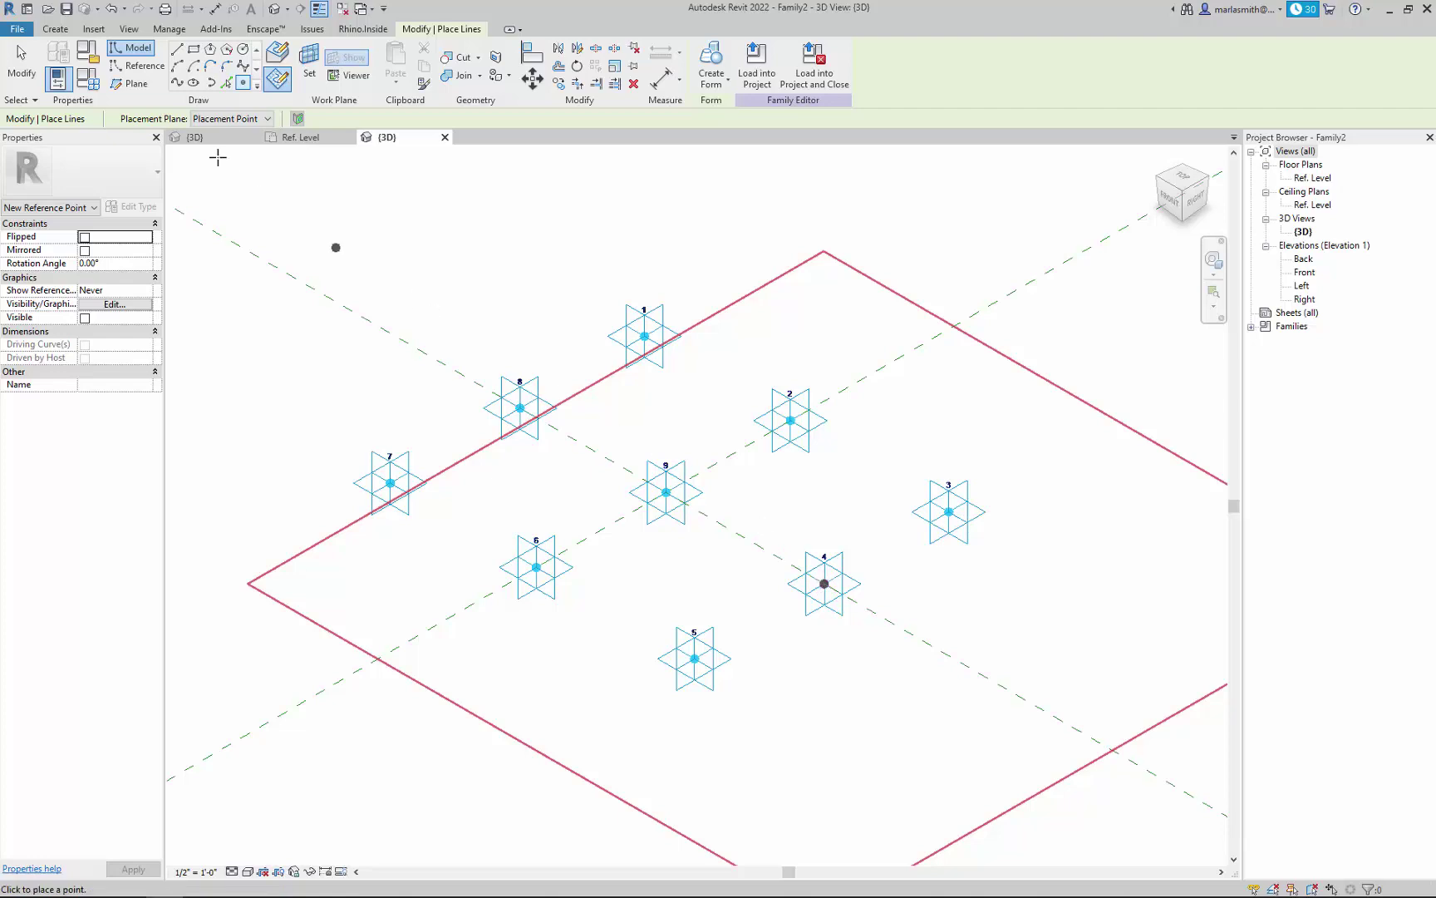
click(312, 75)
click(694, 658)
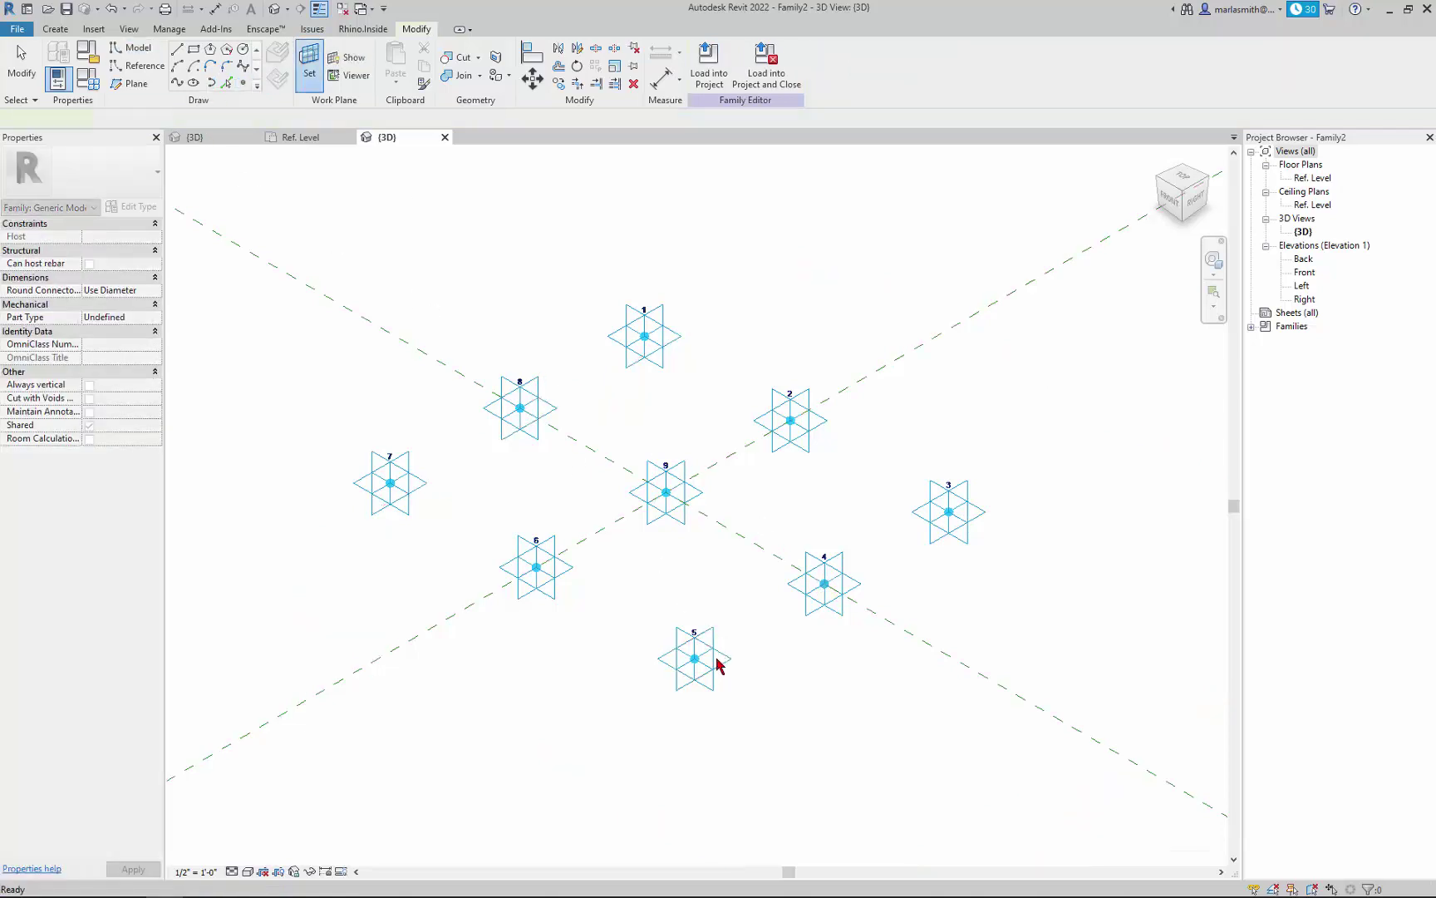
key(Escape)
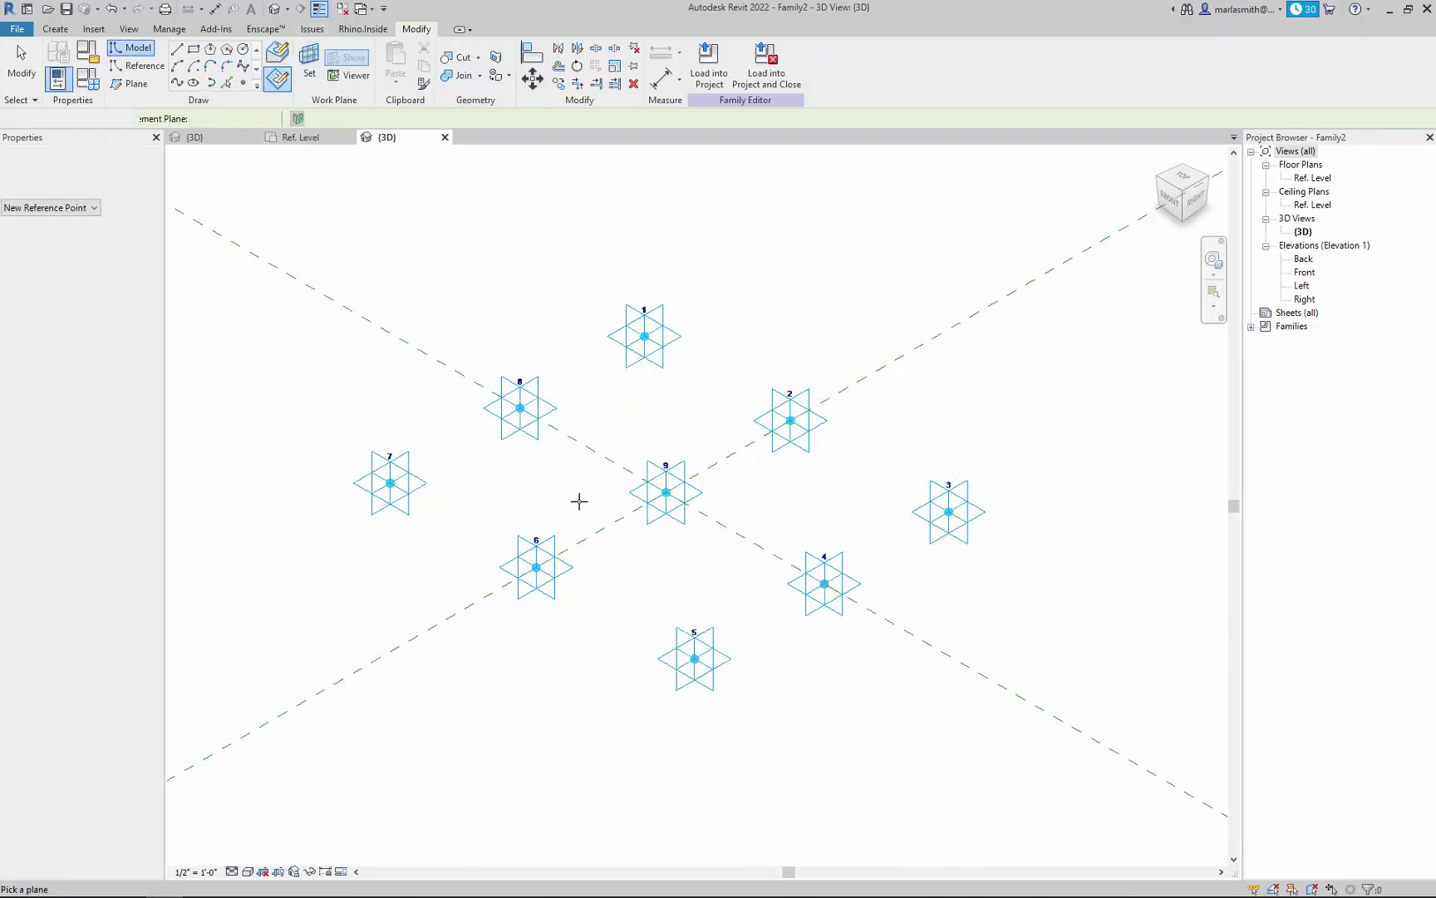
click(565, 573)
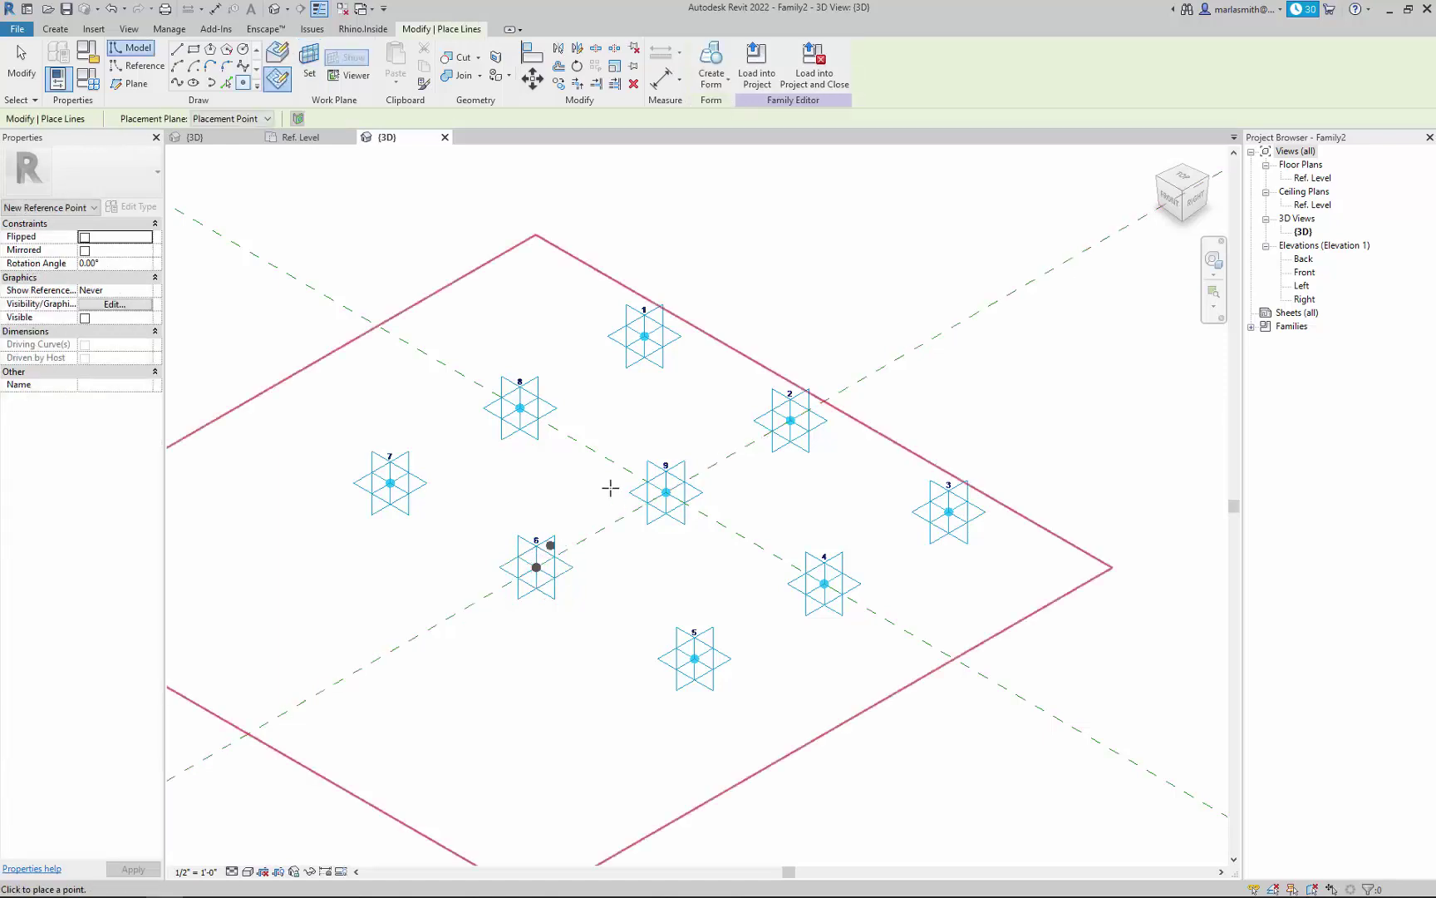
key(Escape)
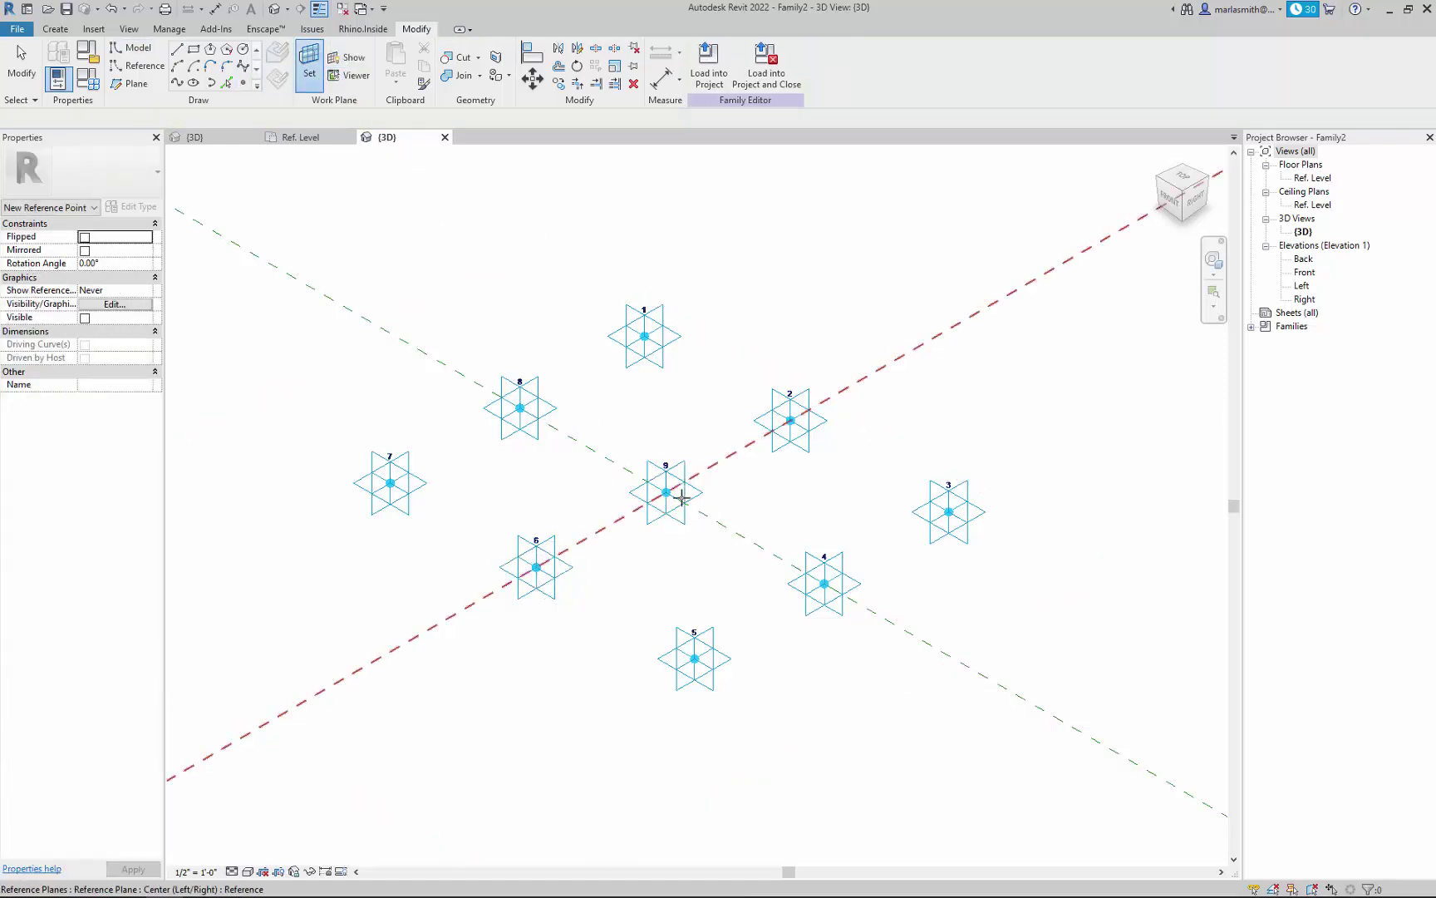
click(700, 492)
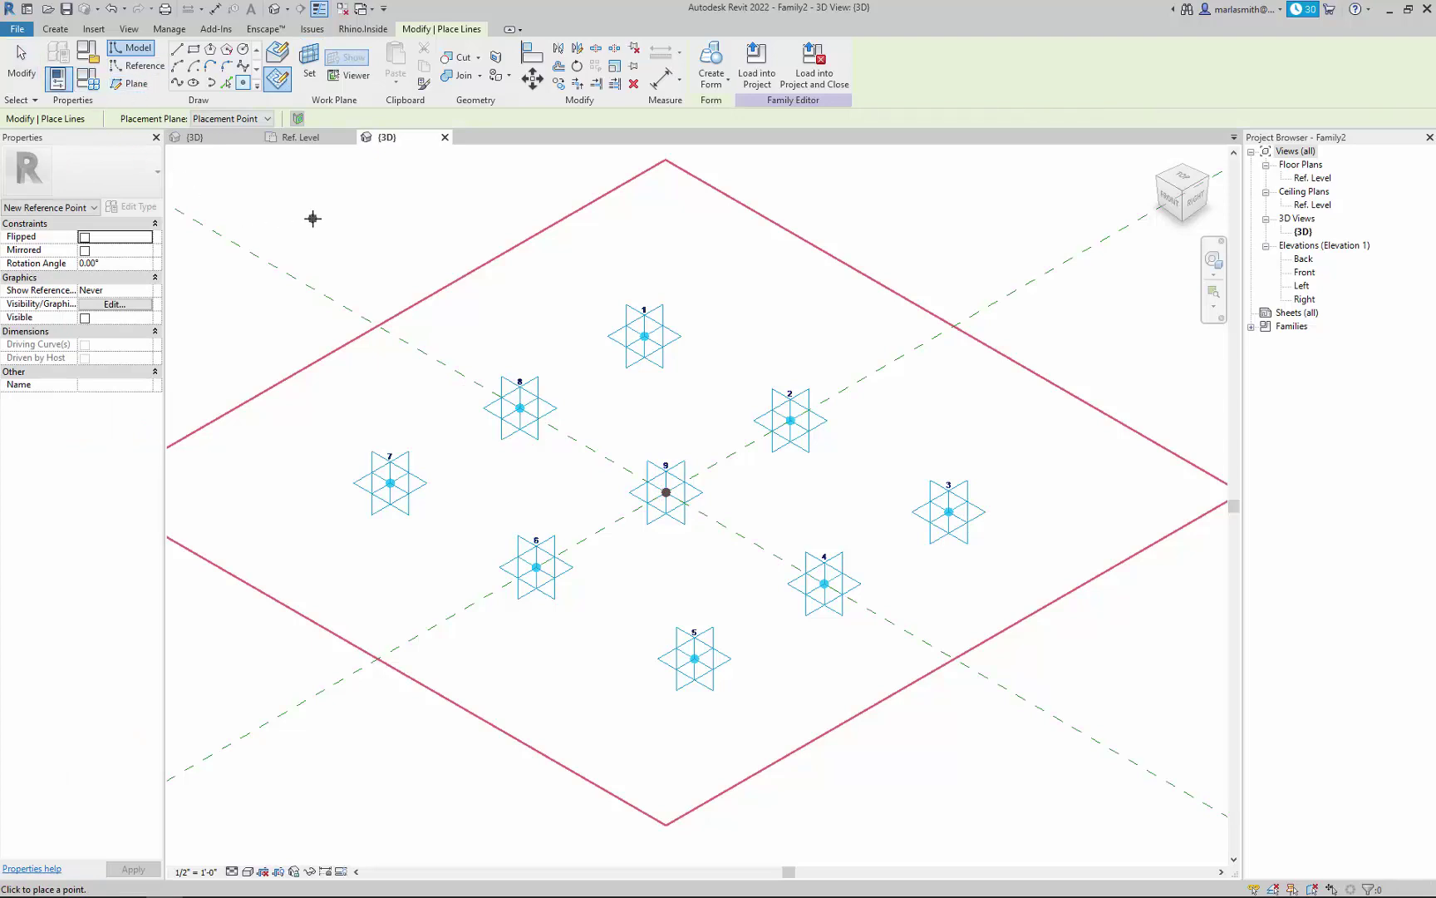
Window-select everything and filter the selection down to the nine reference points
key(Escape)
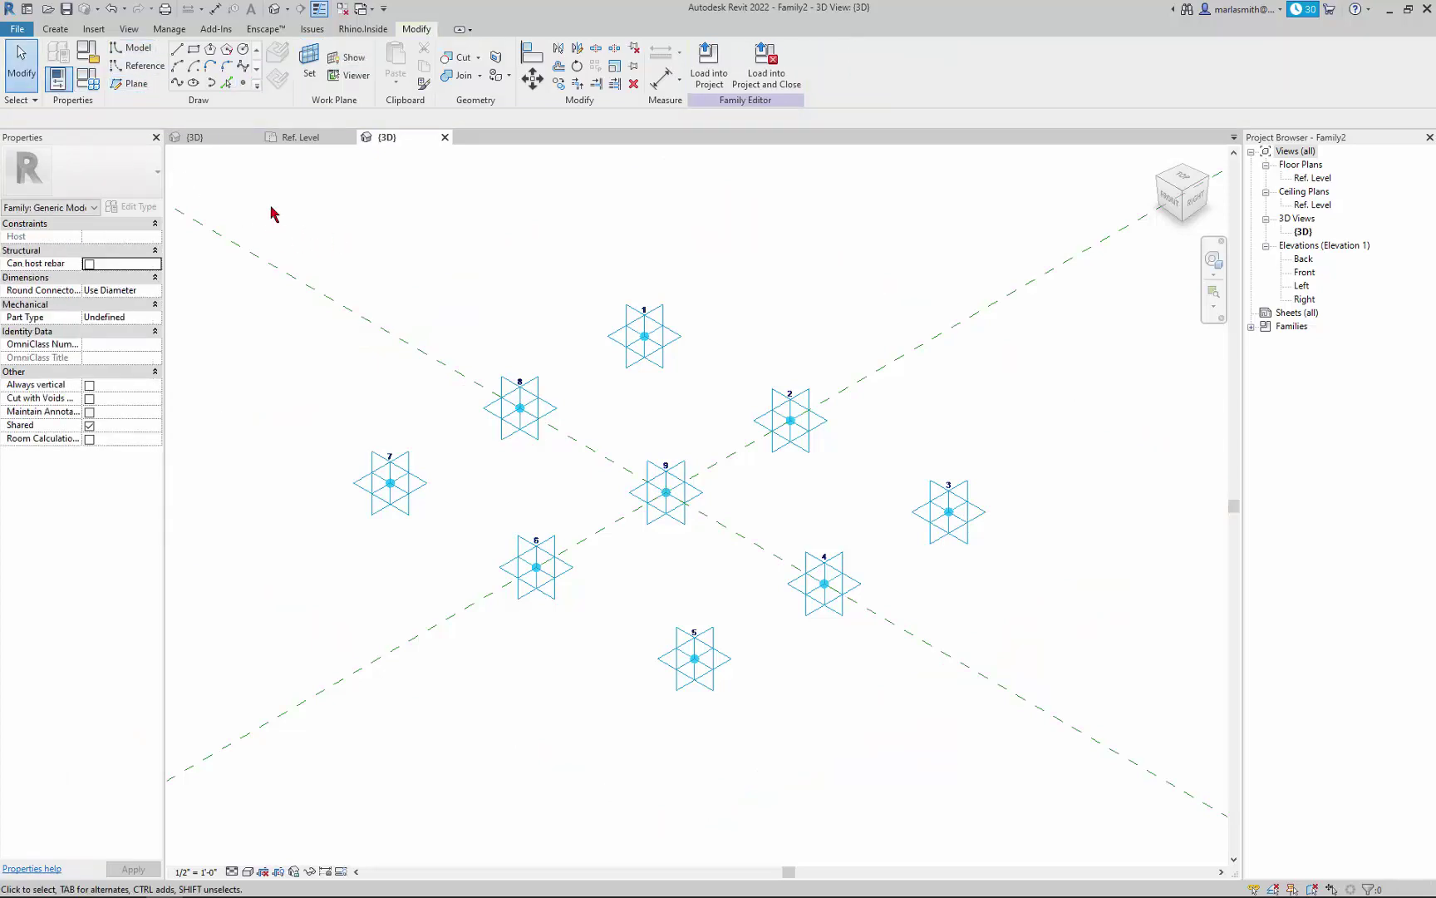
drag(270, 201, 1128, 734)
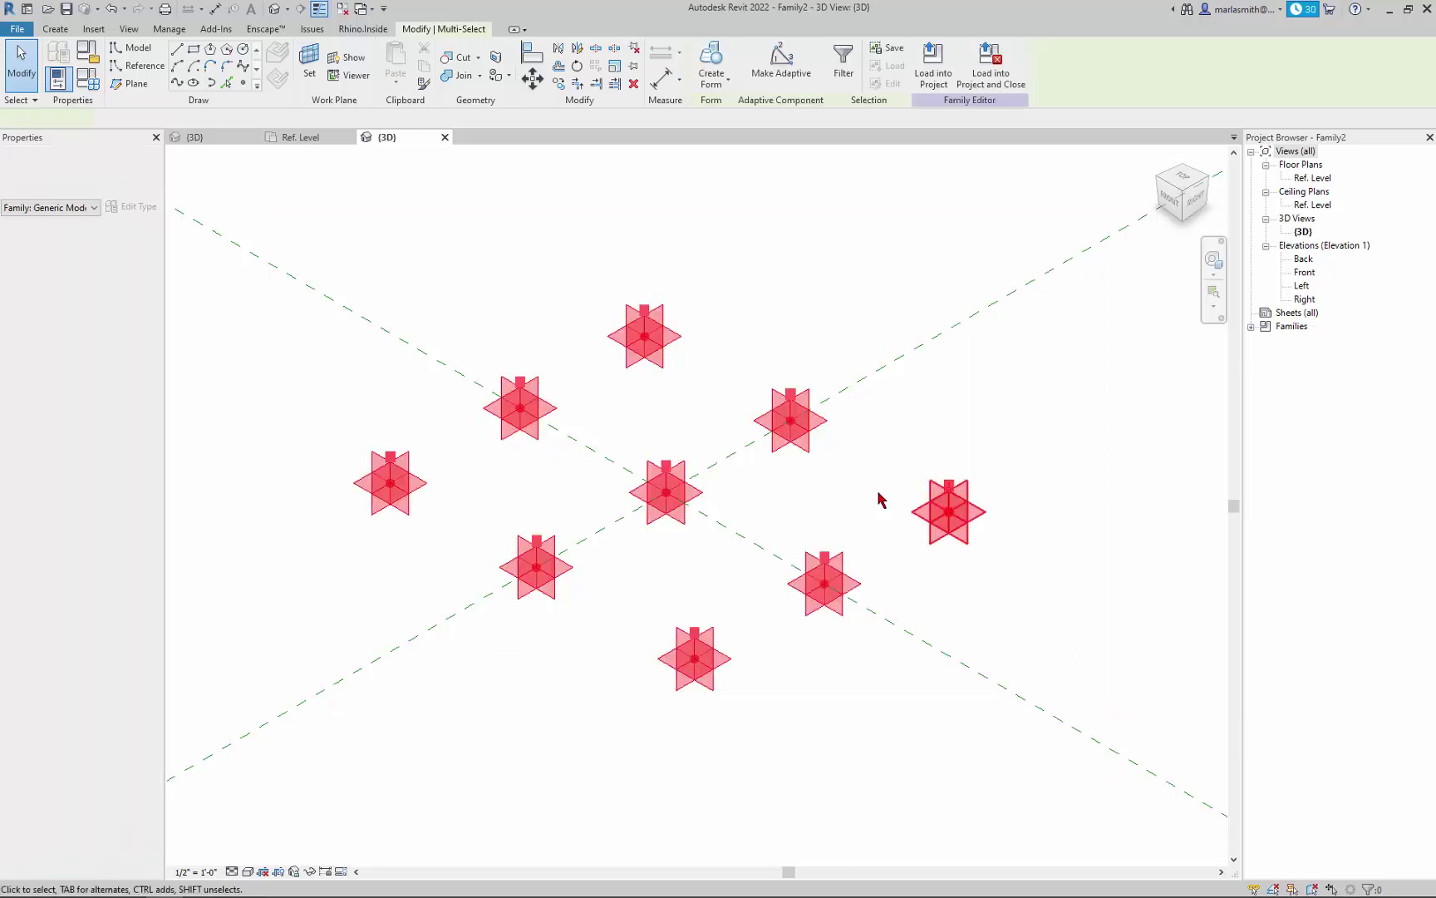
click(843, 62)
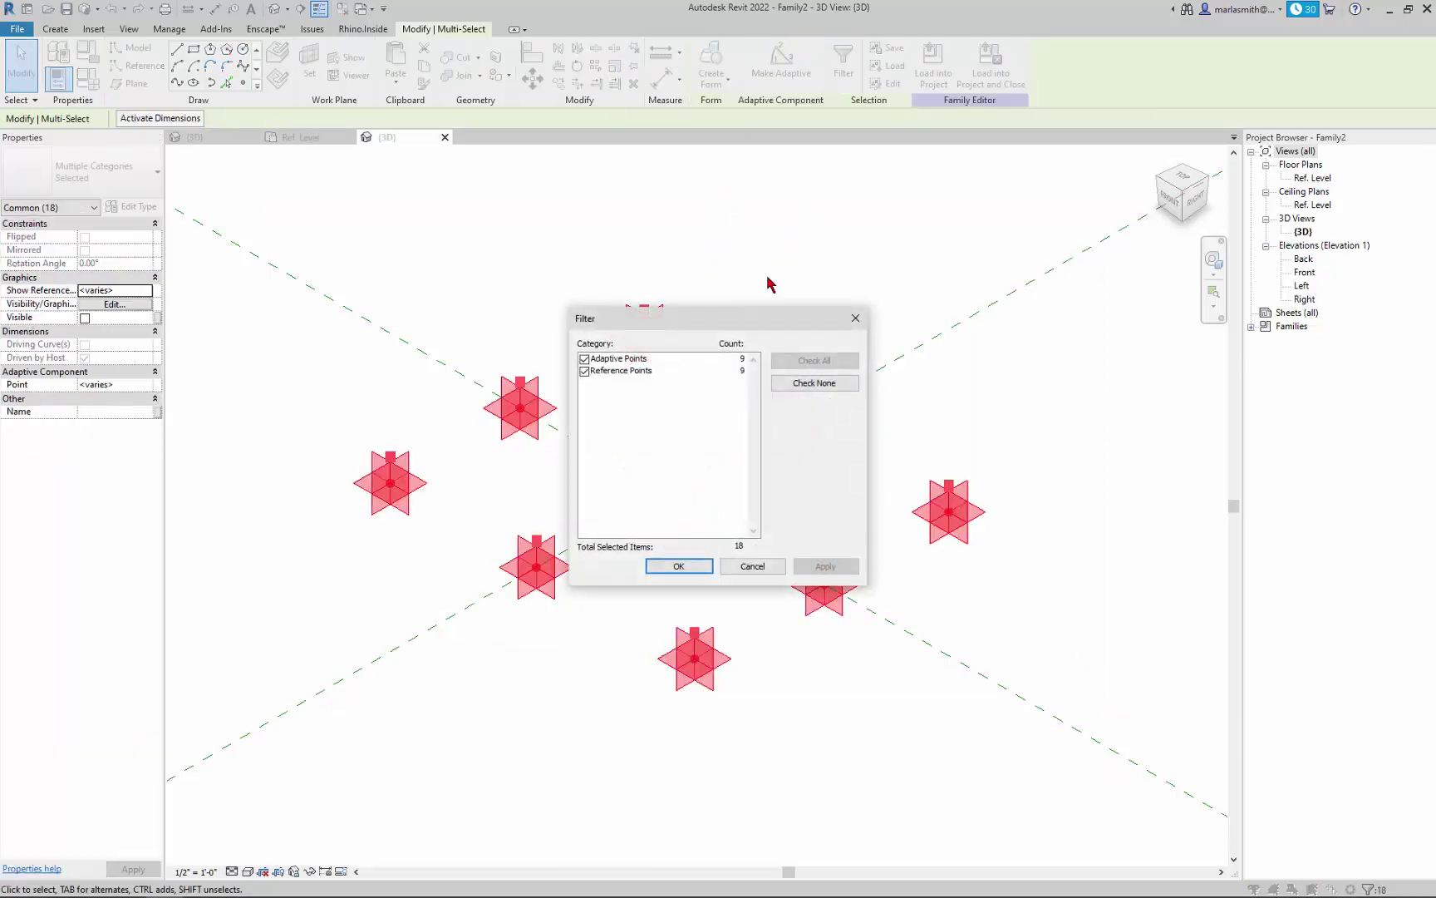
click(586, 360)
click(684, 568)
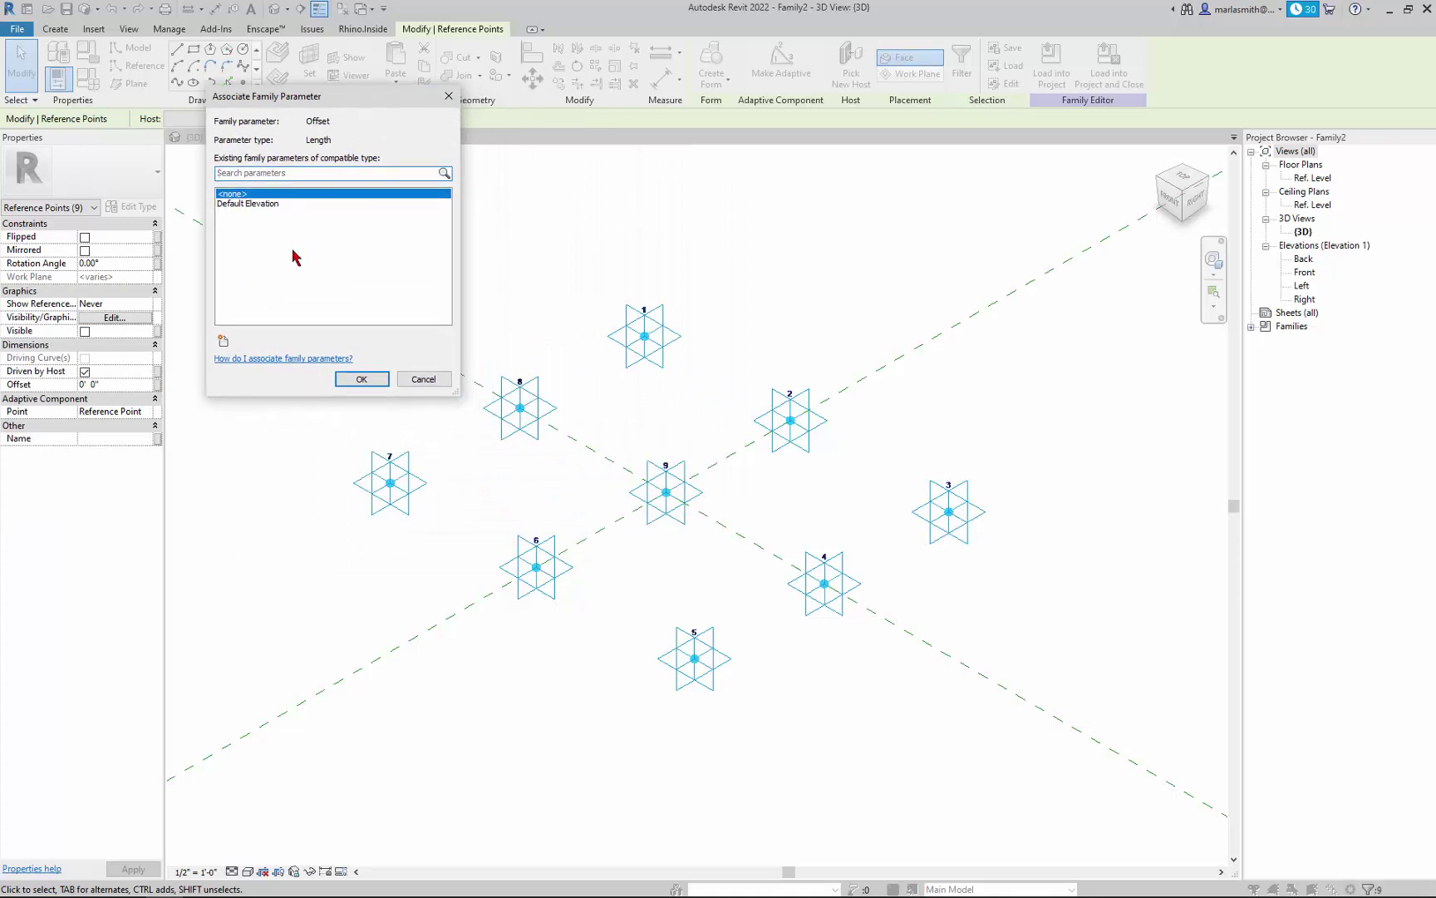
Associate their Offset with a new type length parameter named 'offset point'
click(225, 342)
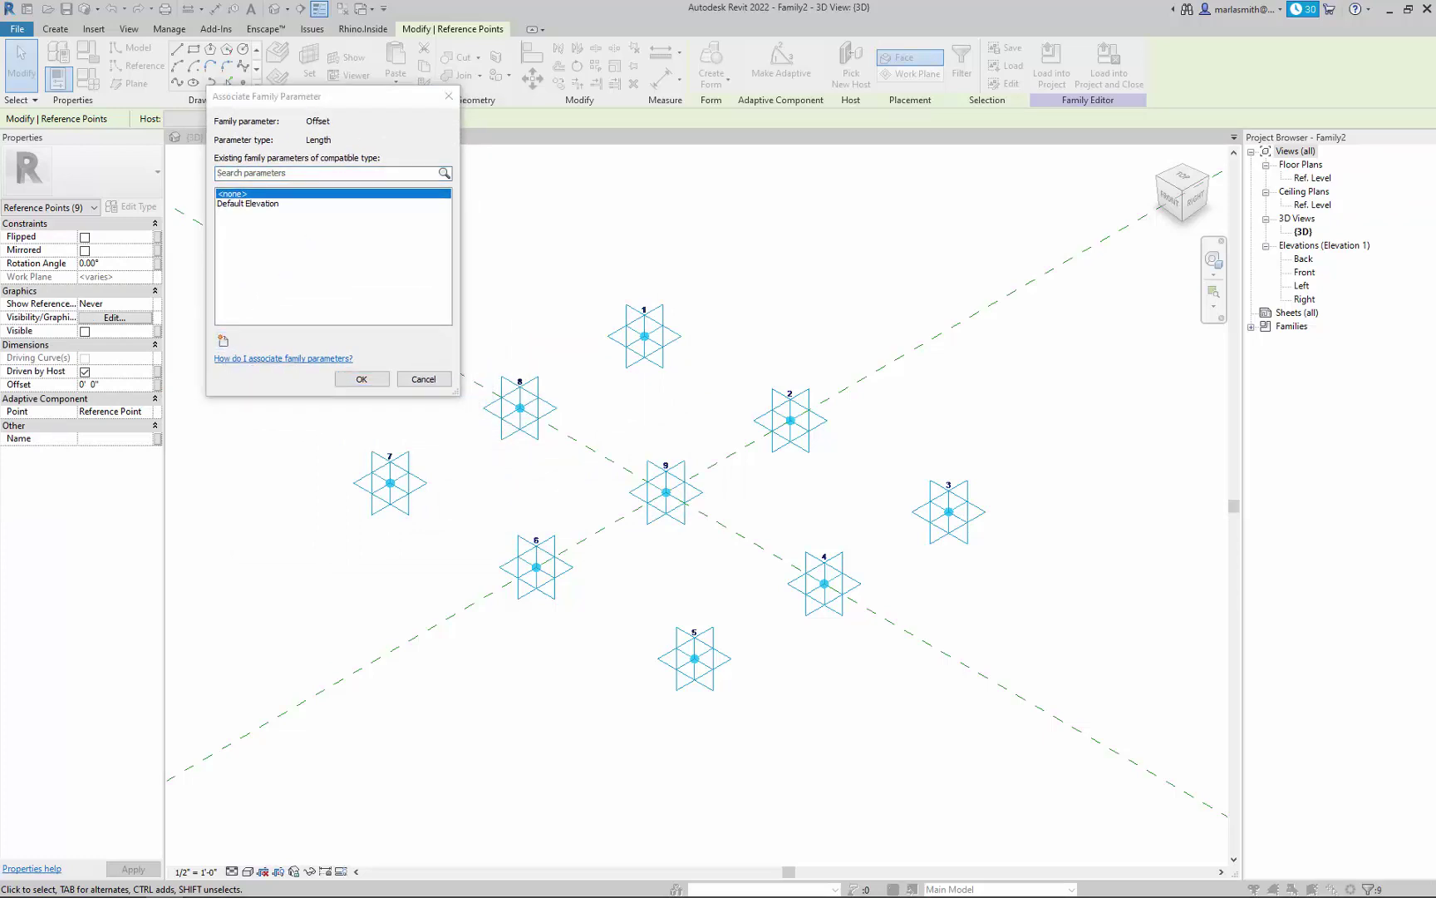
drag(249, 277, 579, 122)
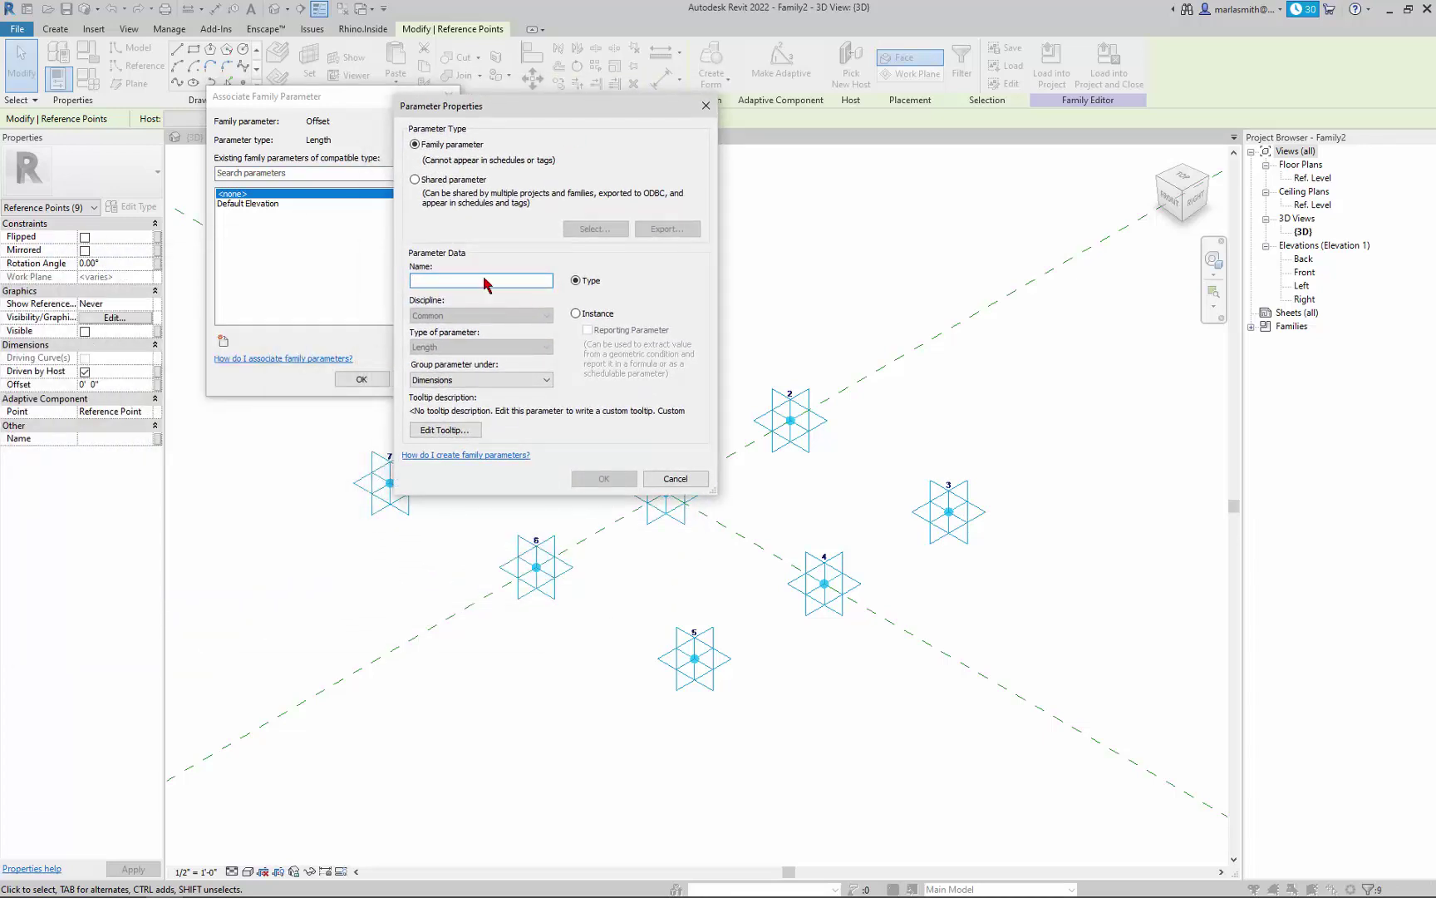
text(offset point)
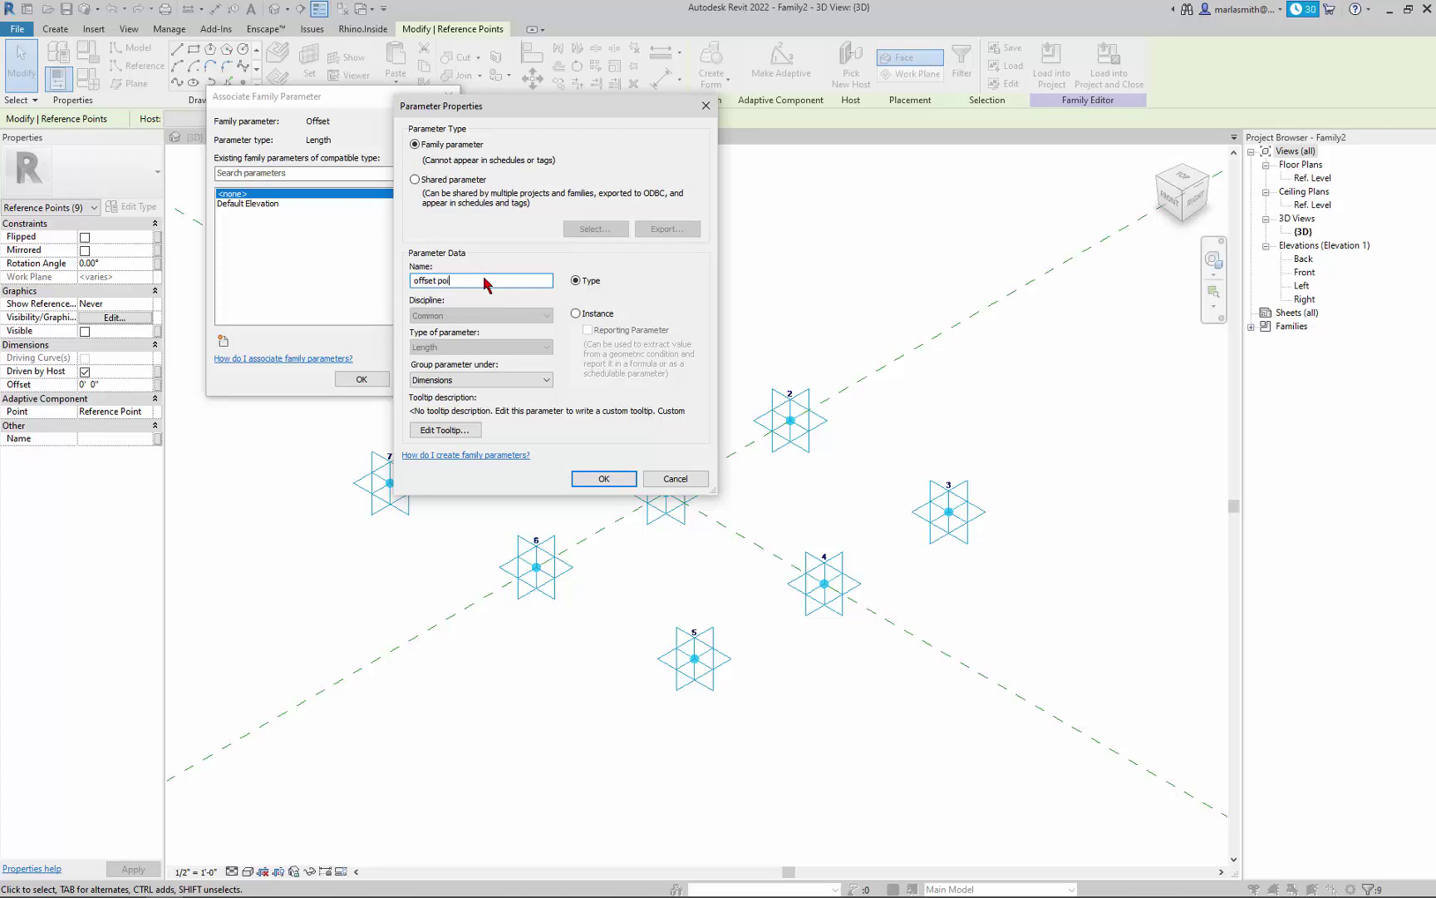
click(604, 480)
click(362, 379)
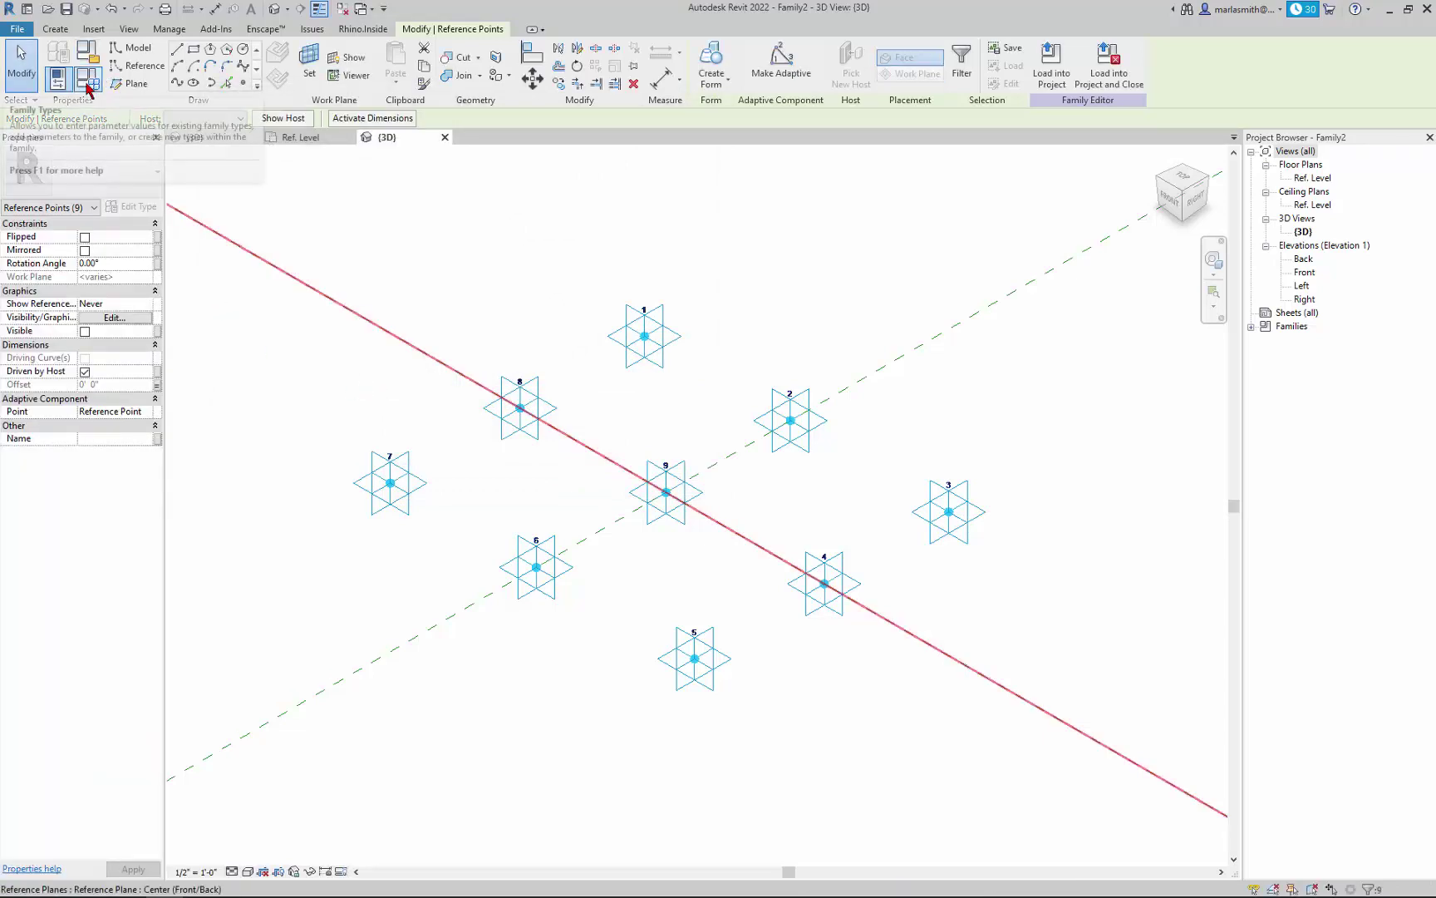
In Family Types, set offset point to 4' 0" and apply it
click(88, 79)
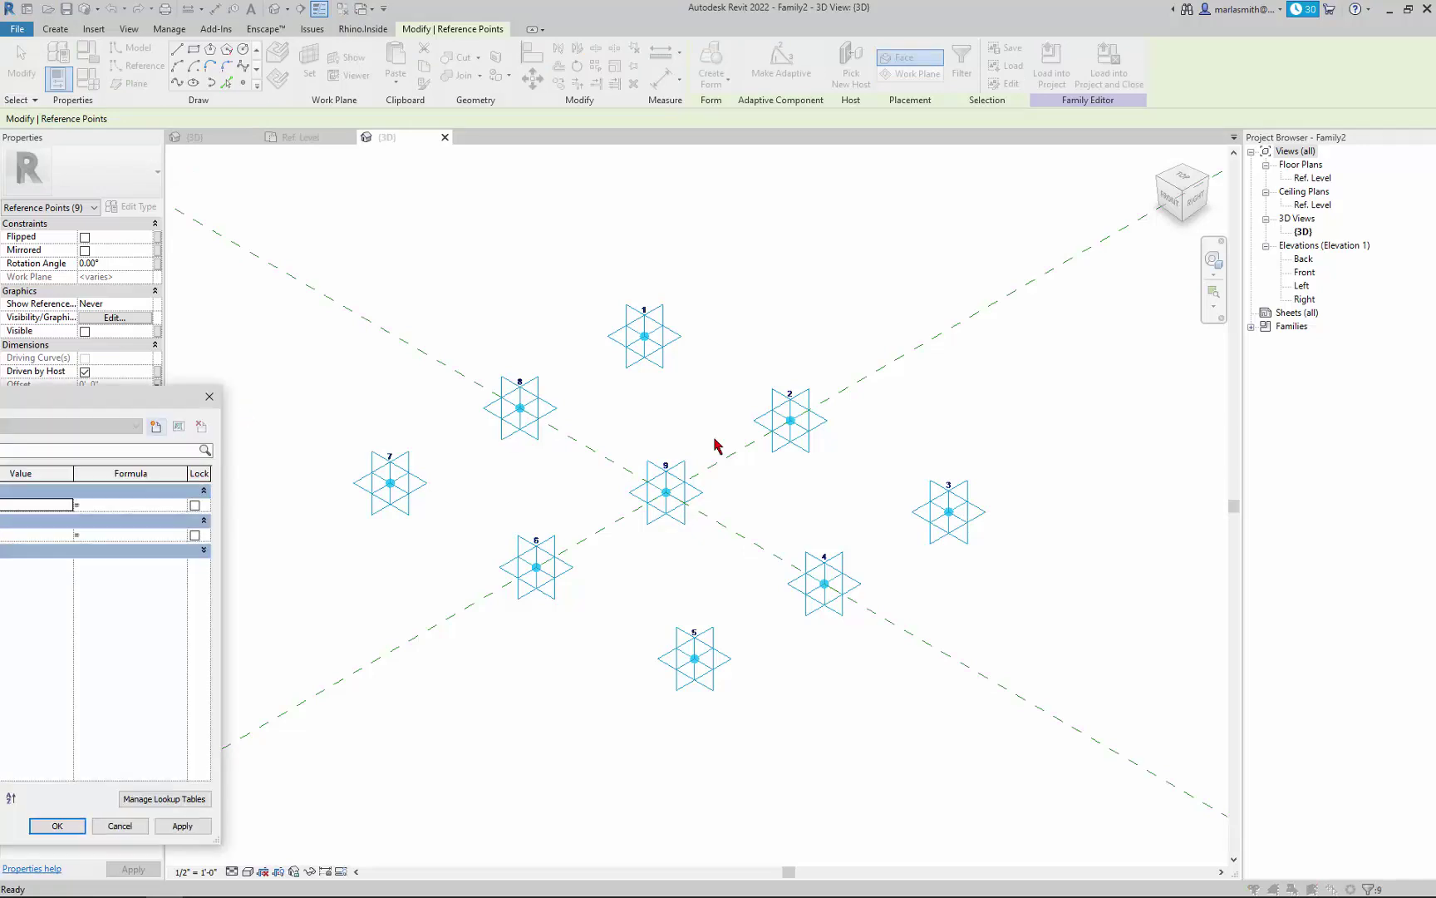
mouse_move(1130, 250)
mouse_down()
mouse_move(1201, 257)
mouse_move(1115, 236)
mouse_up()
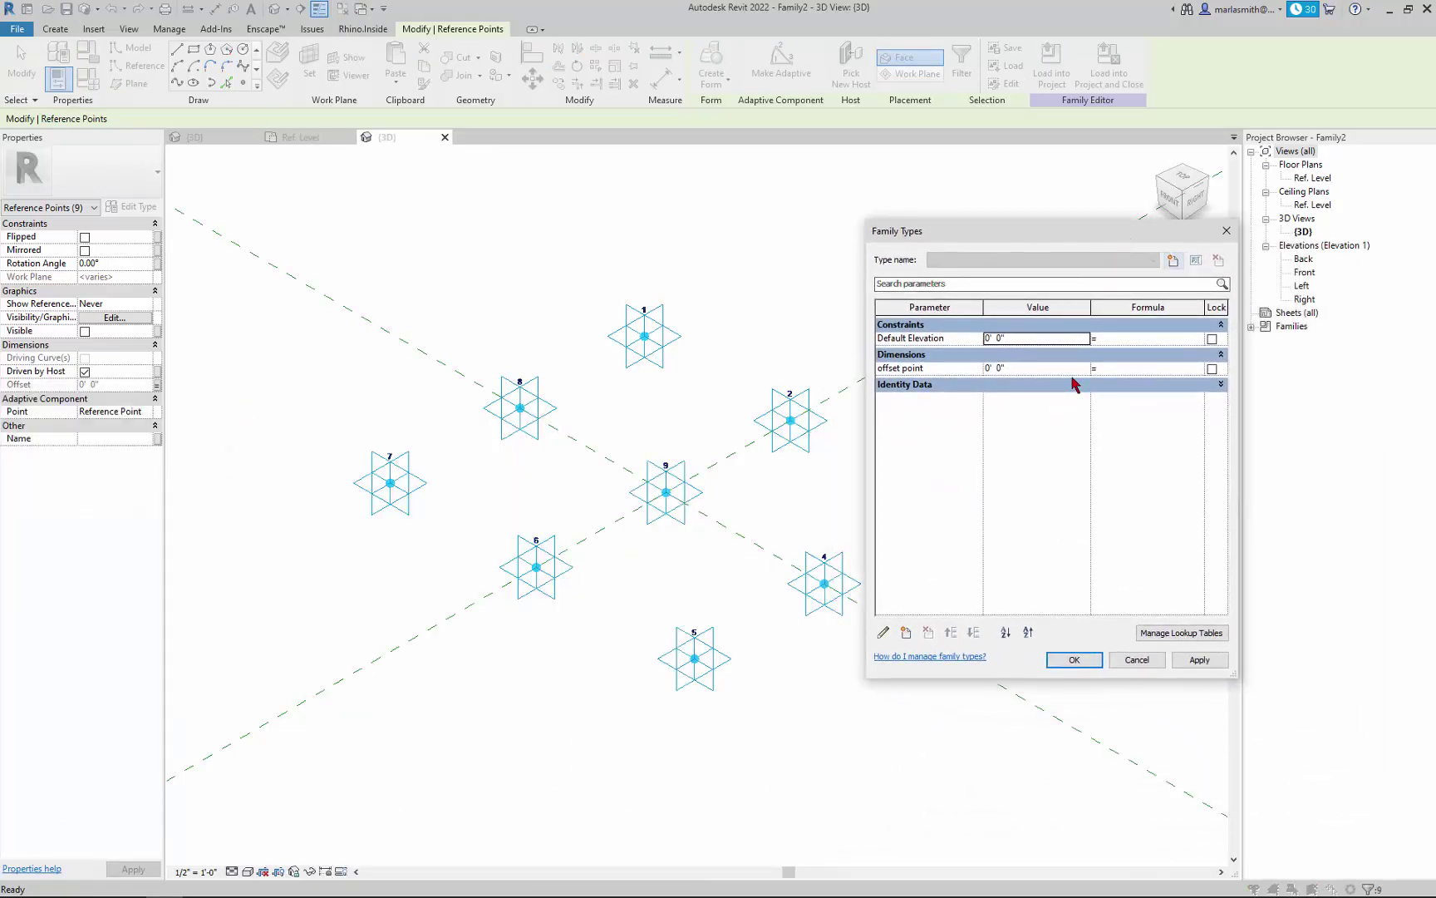
click(1079, 374)
click(1201, 660)
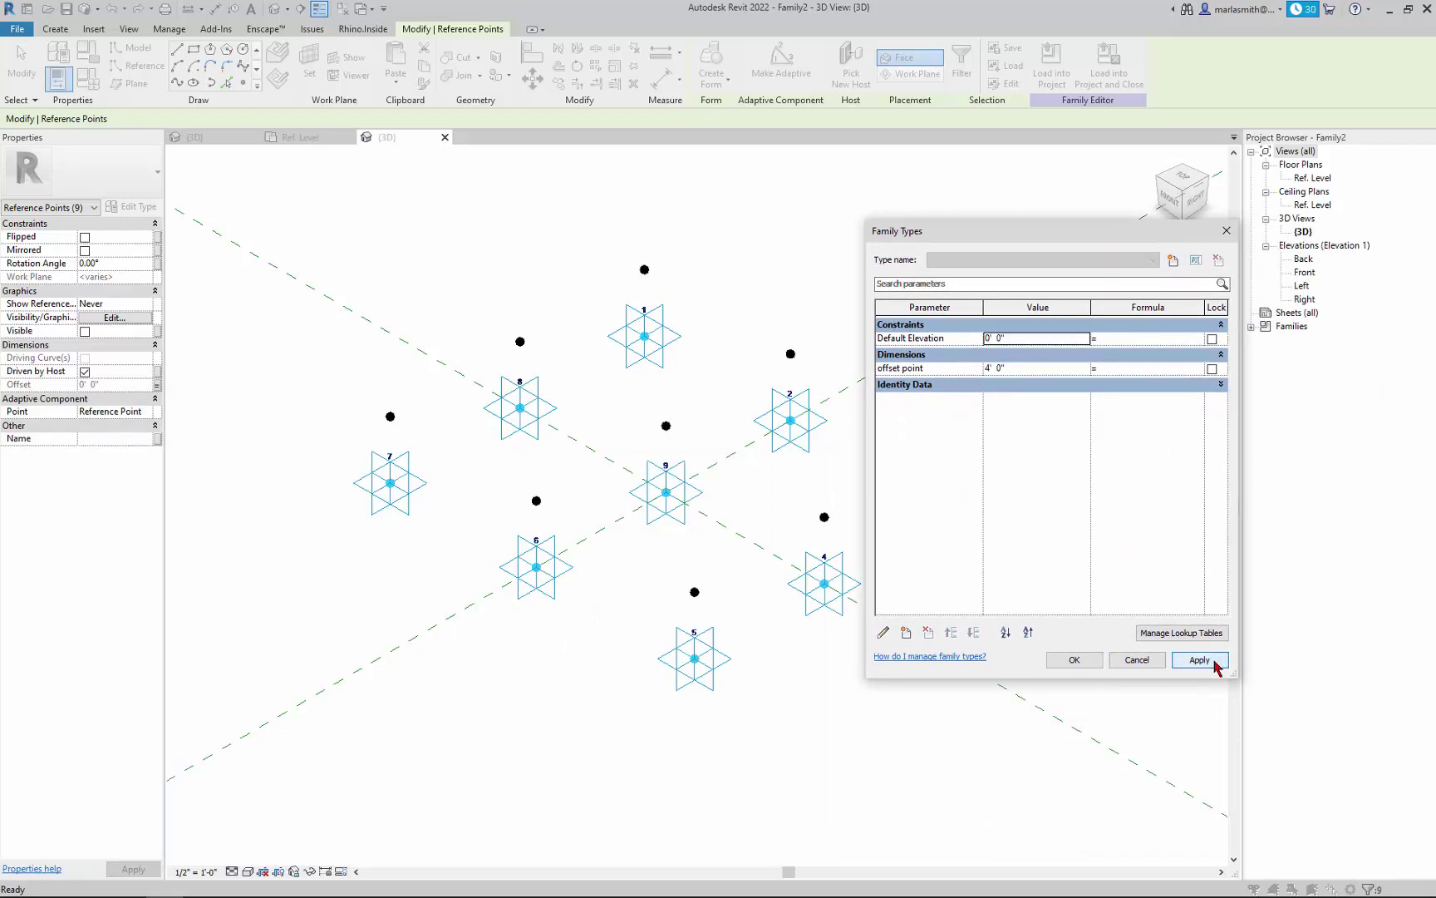
click(1072, 660)
Test-drag adaptive point 5 to check the offset points follow, then deselect it
click(906, 683)
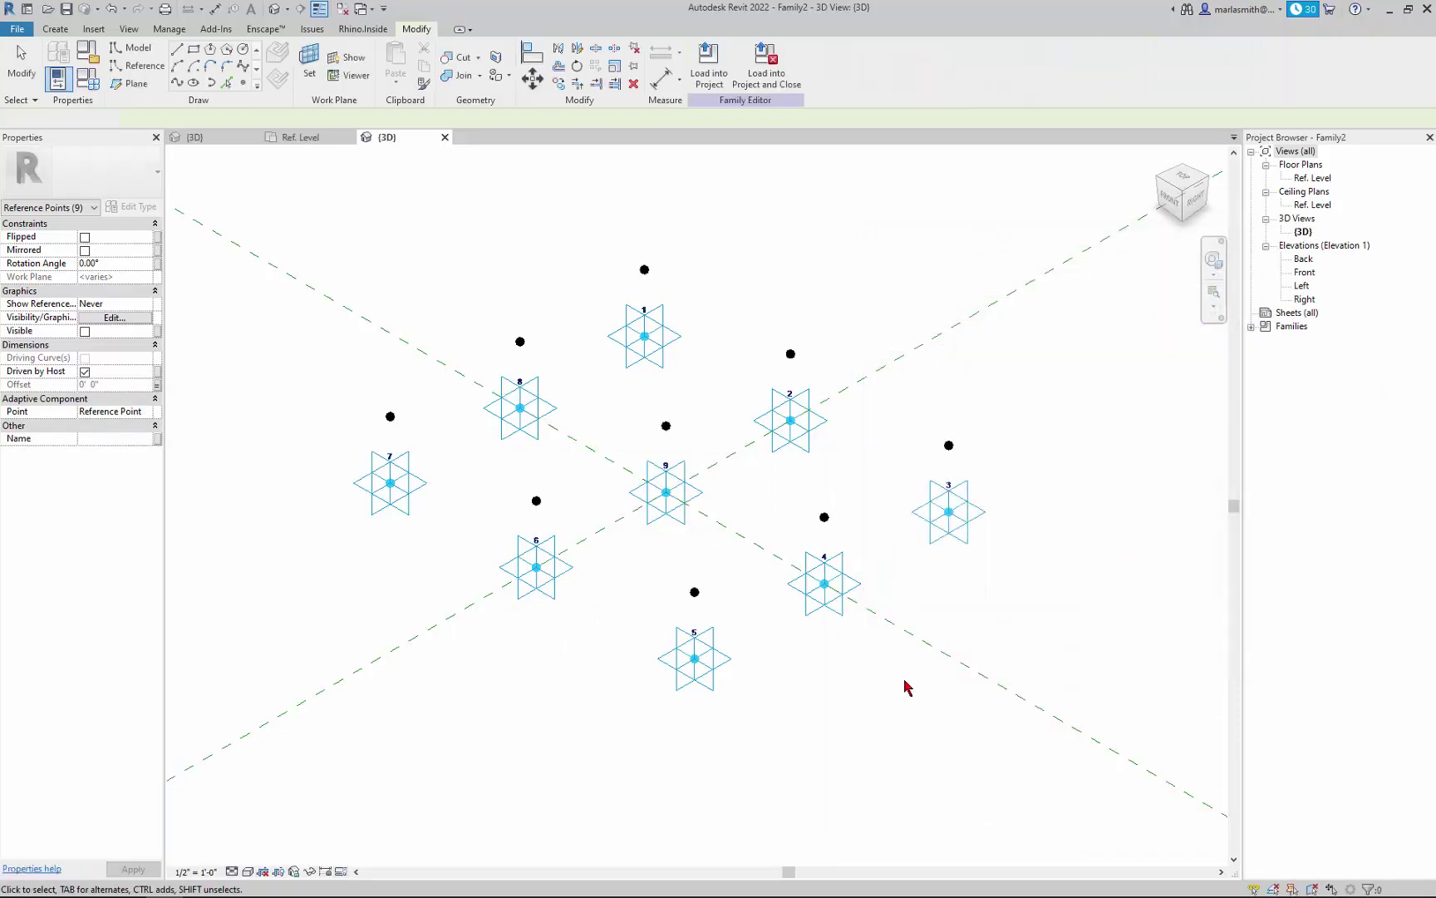
click(735, 673)
drag(735, 674, 729, 641)
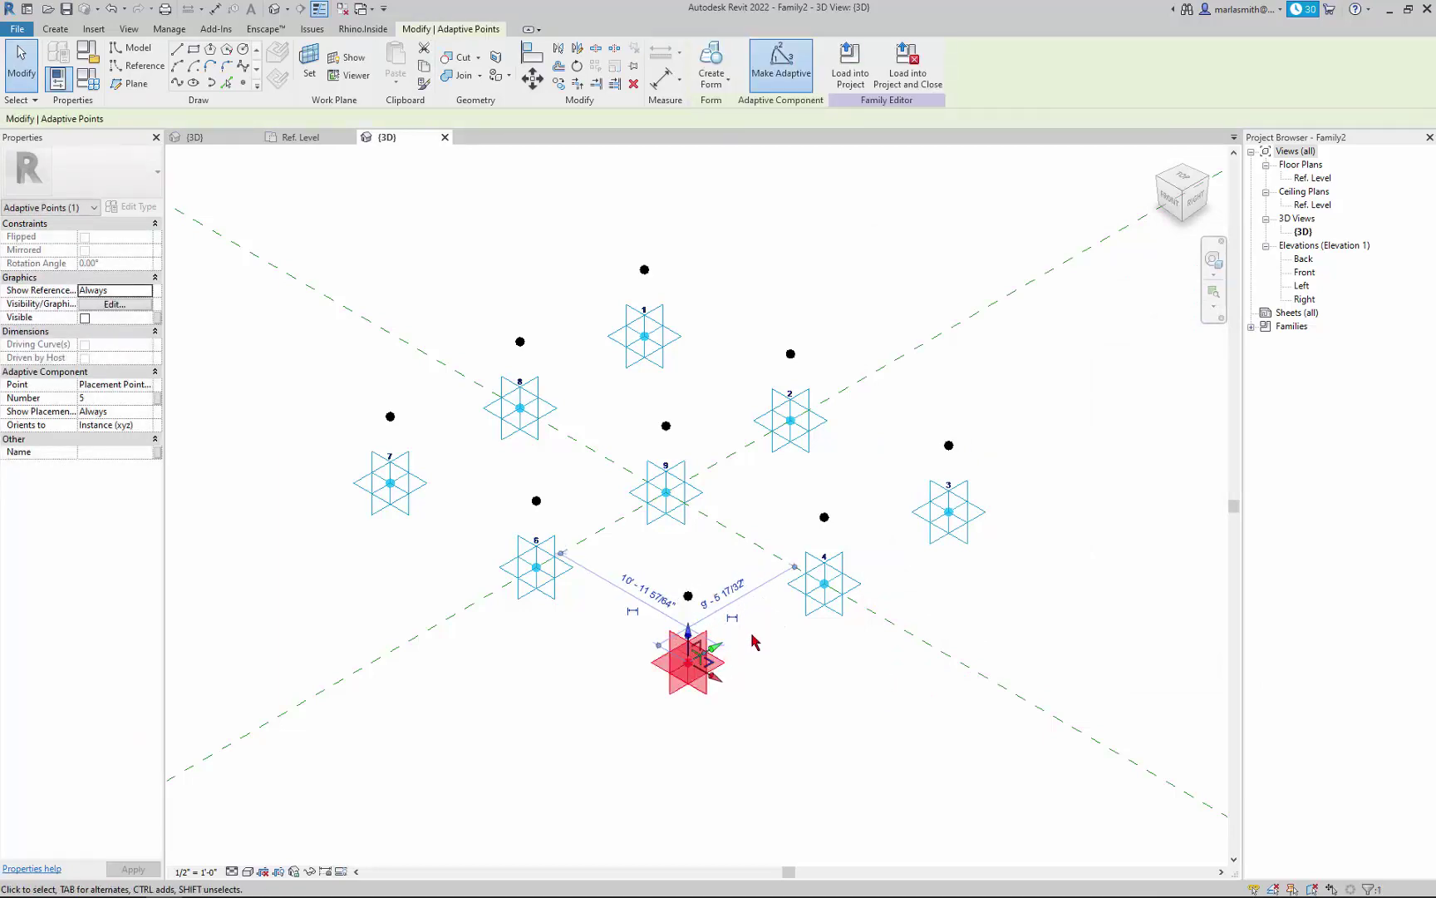
click(785, 695)
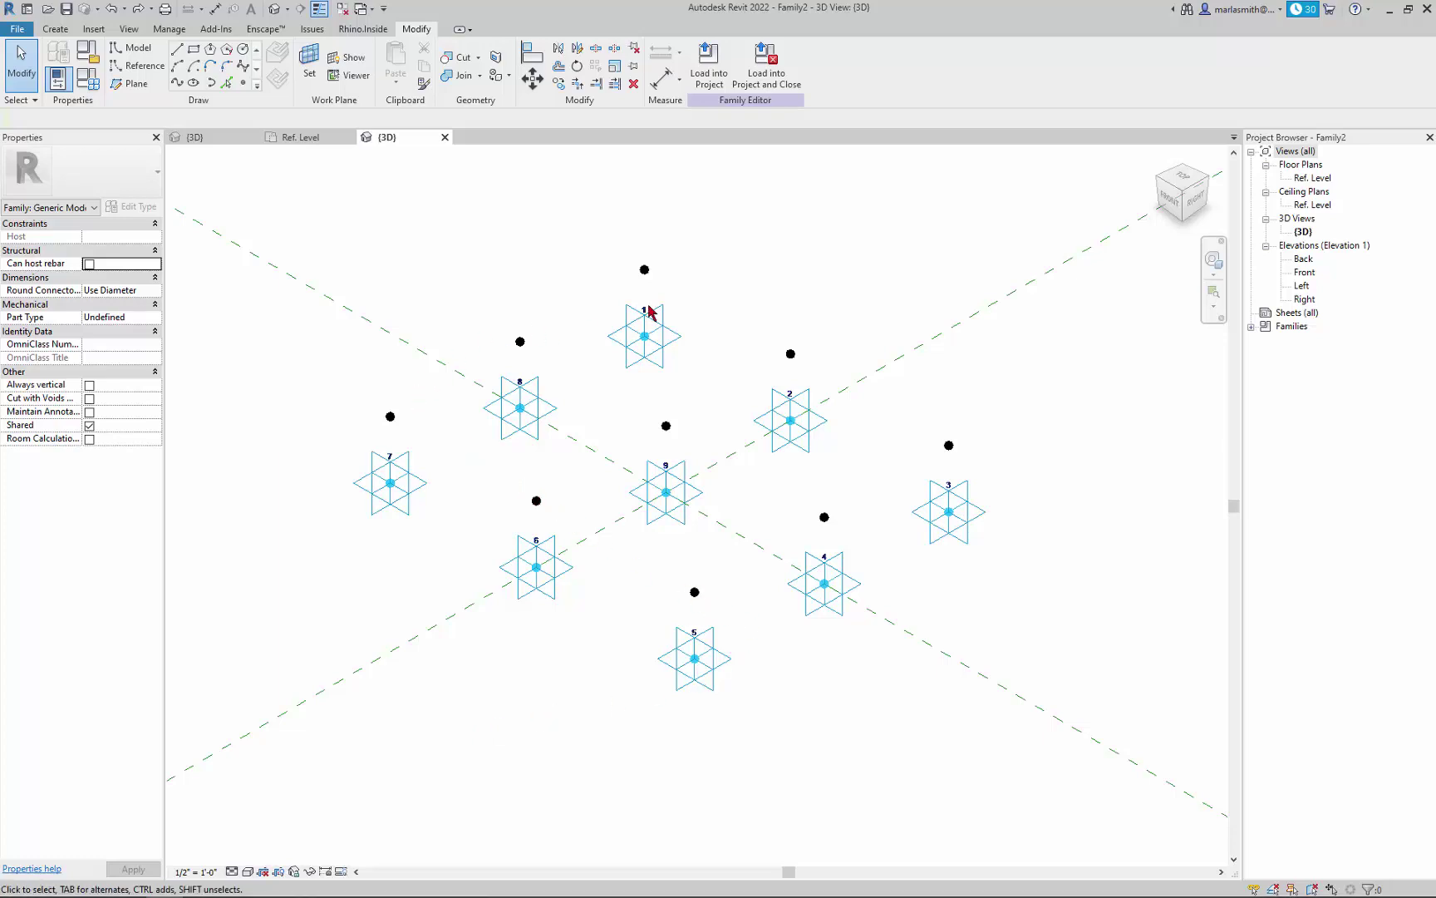
scroll(661, 302, up, 1)
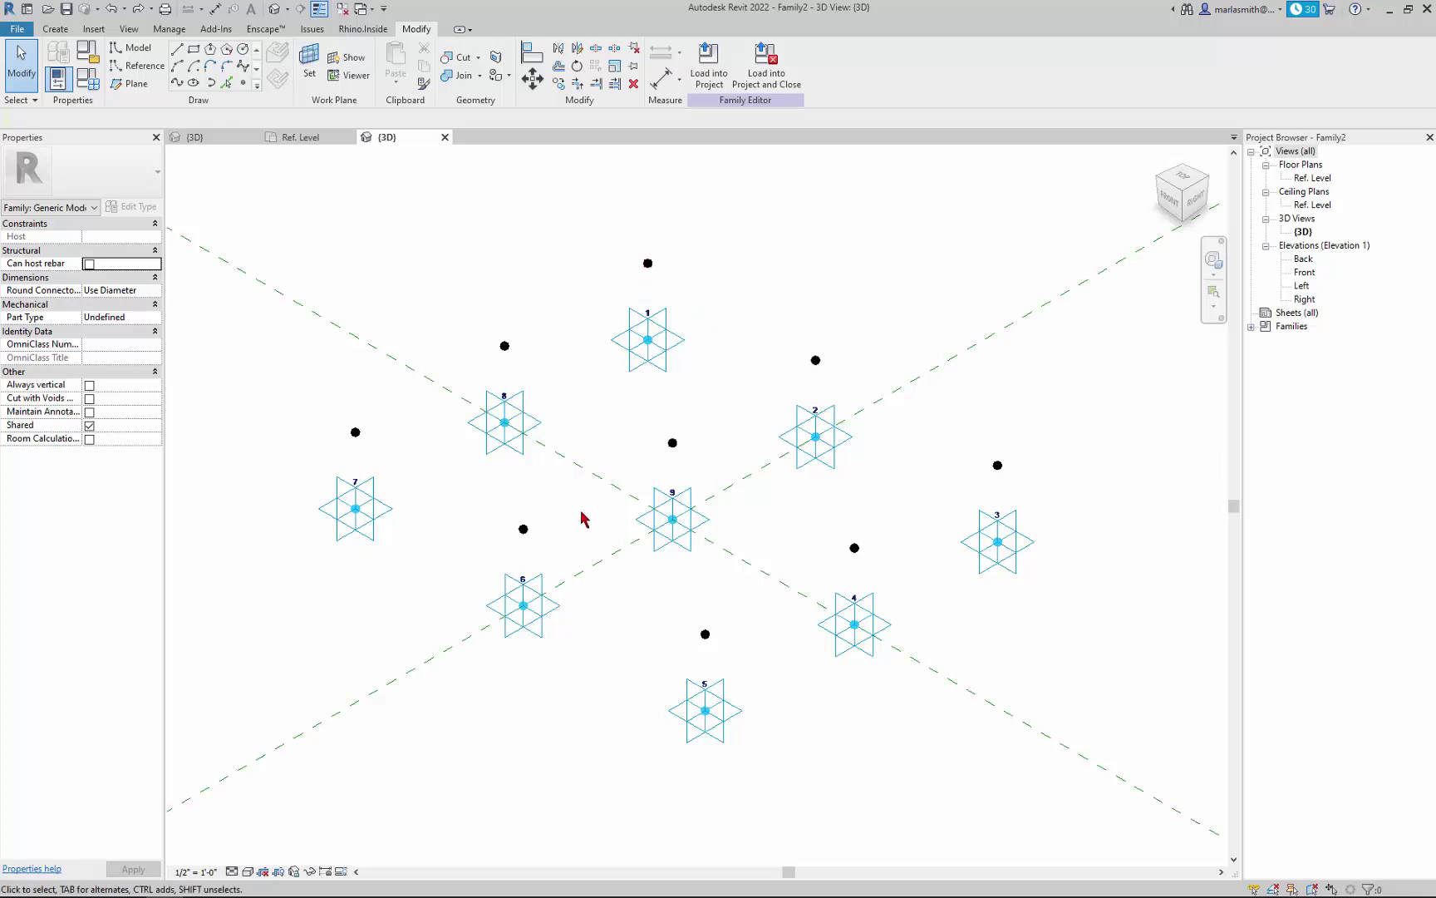
click(205, 142)
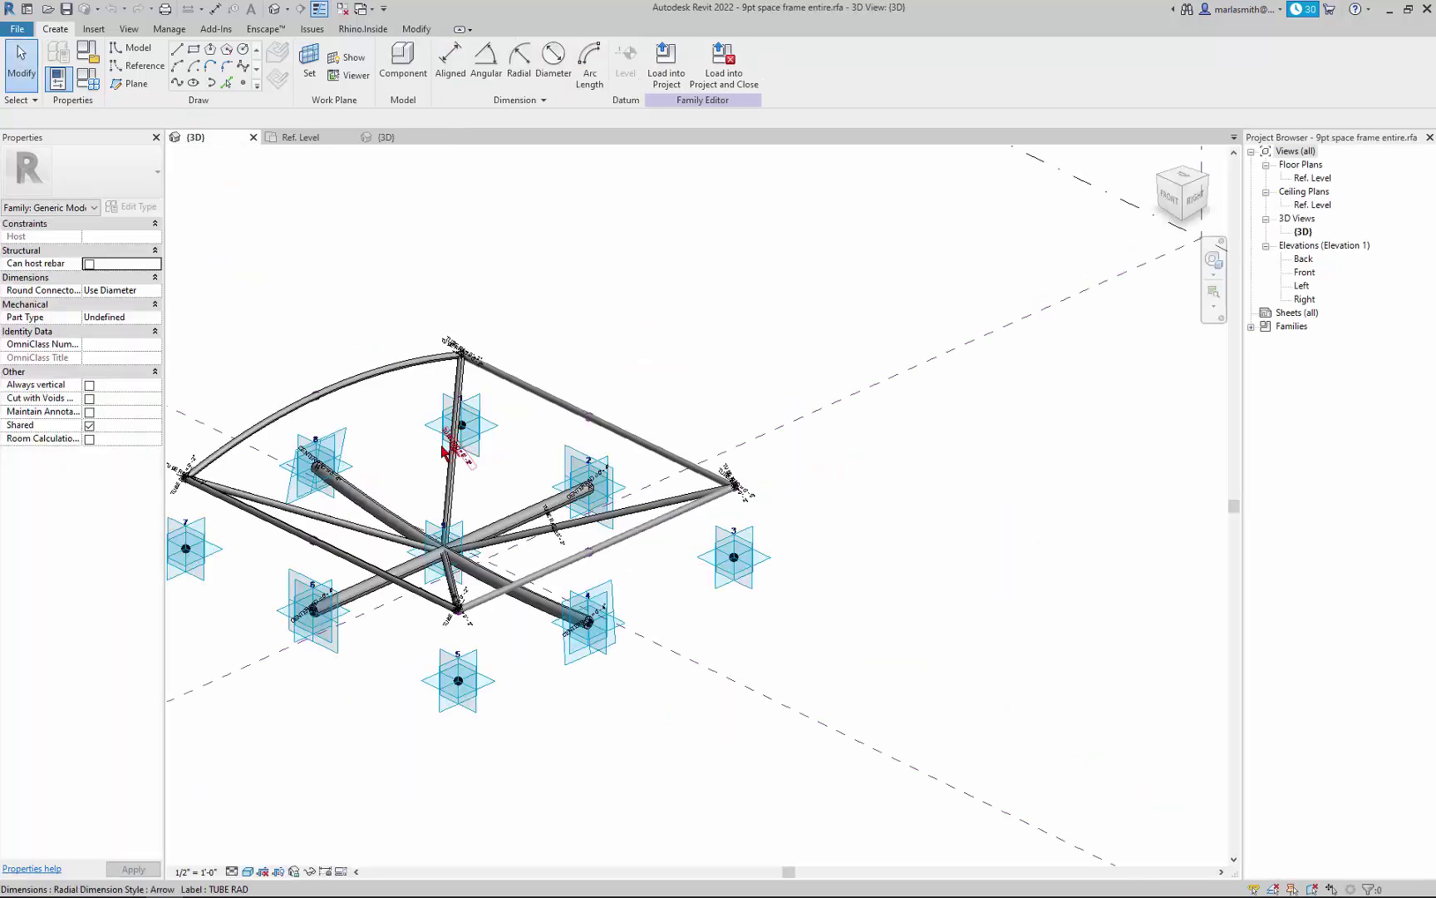
scroll(444, 449, up, 2)
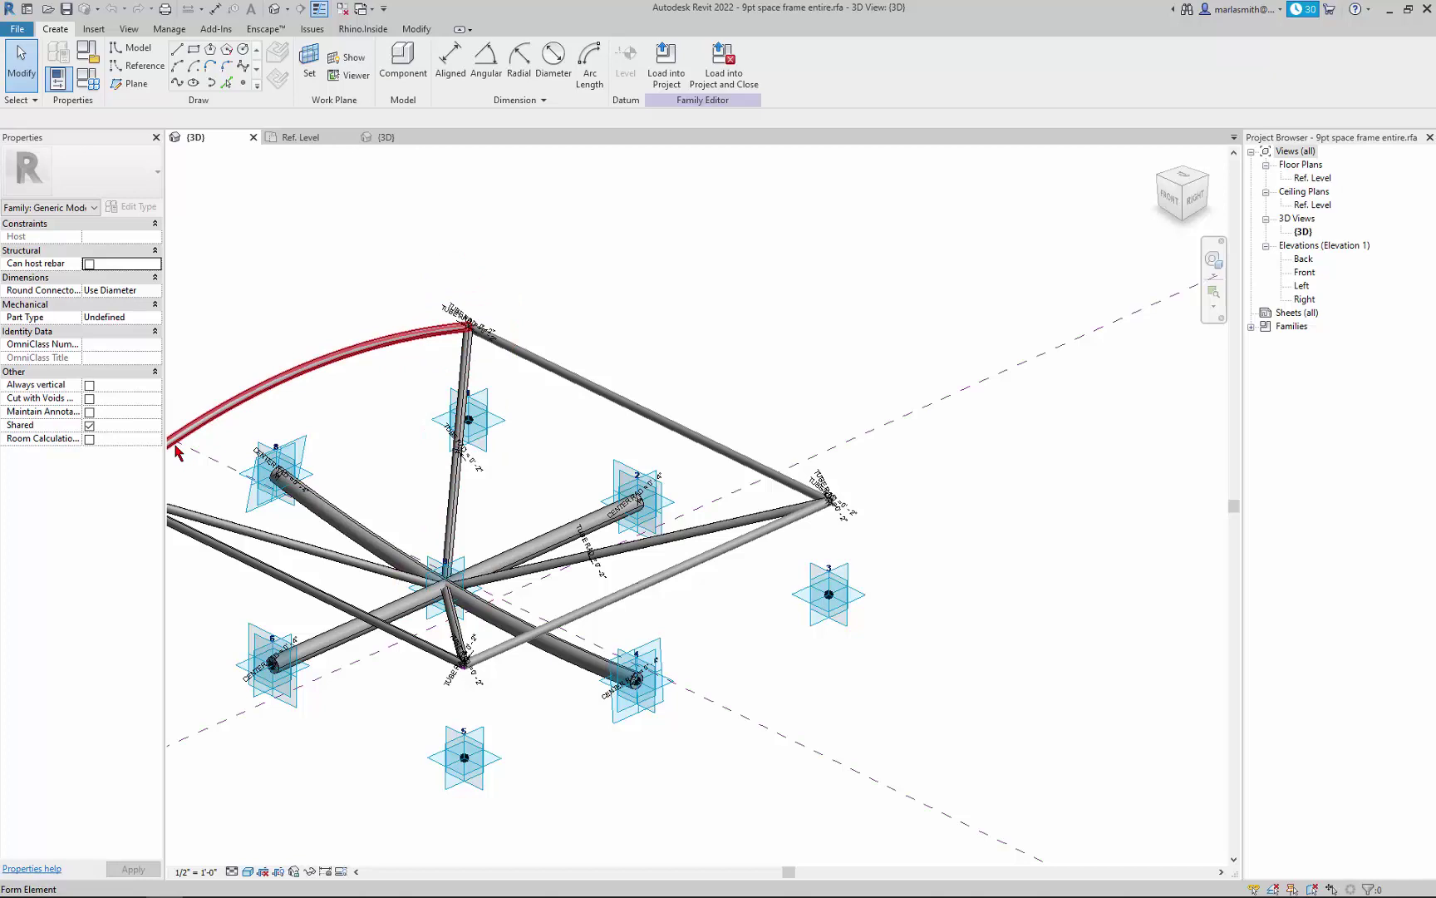
scroll(641, 391, down, 2)
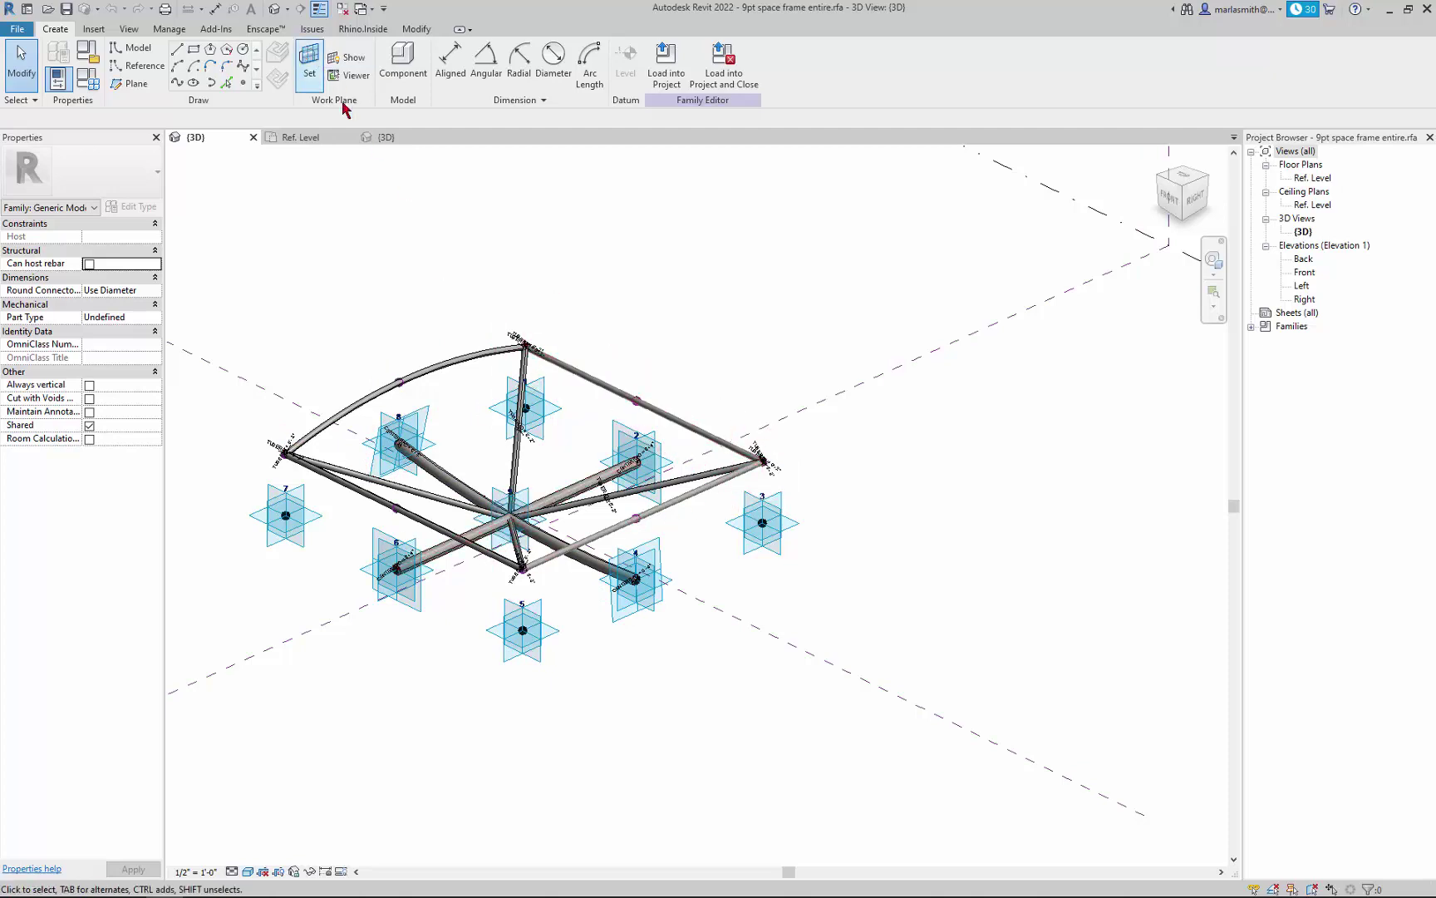
click(400, 139)
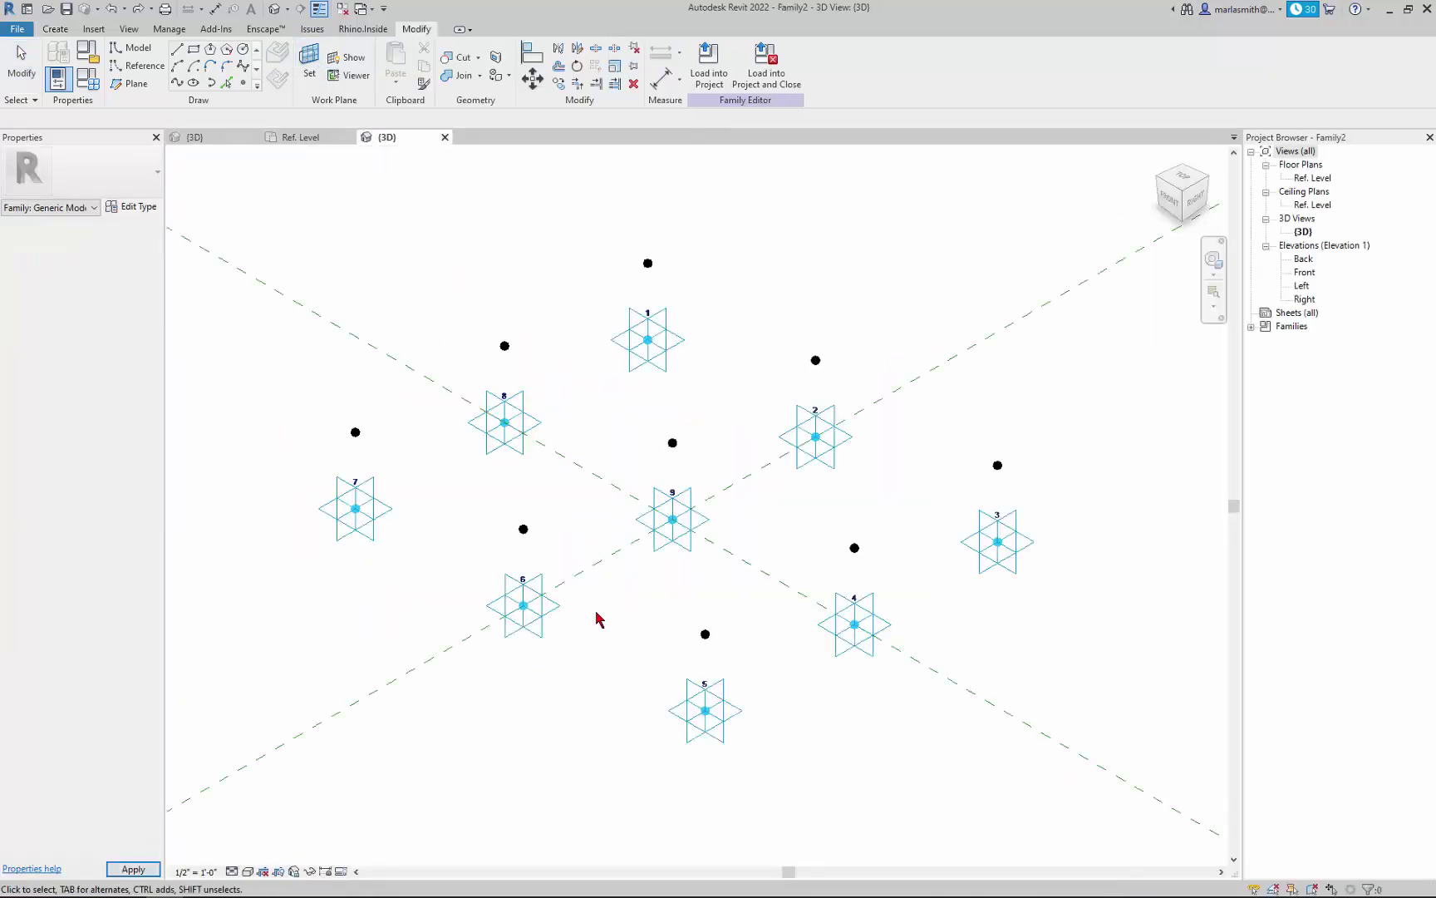
Draw a trial on-face spline through adaptive points 1, 8 and 7
shift+middle_drag(613, 606, 677, 592)
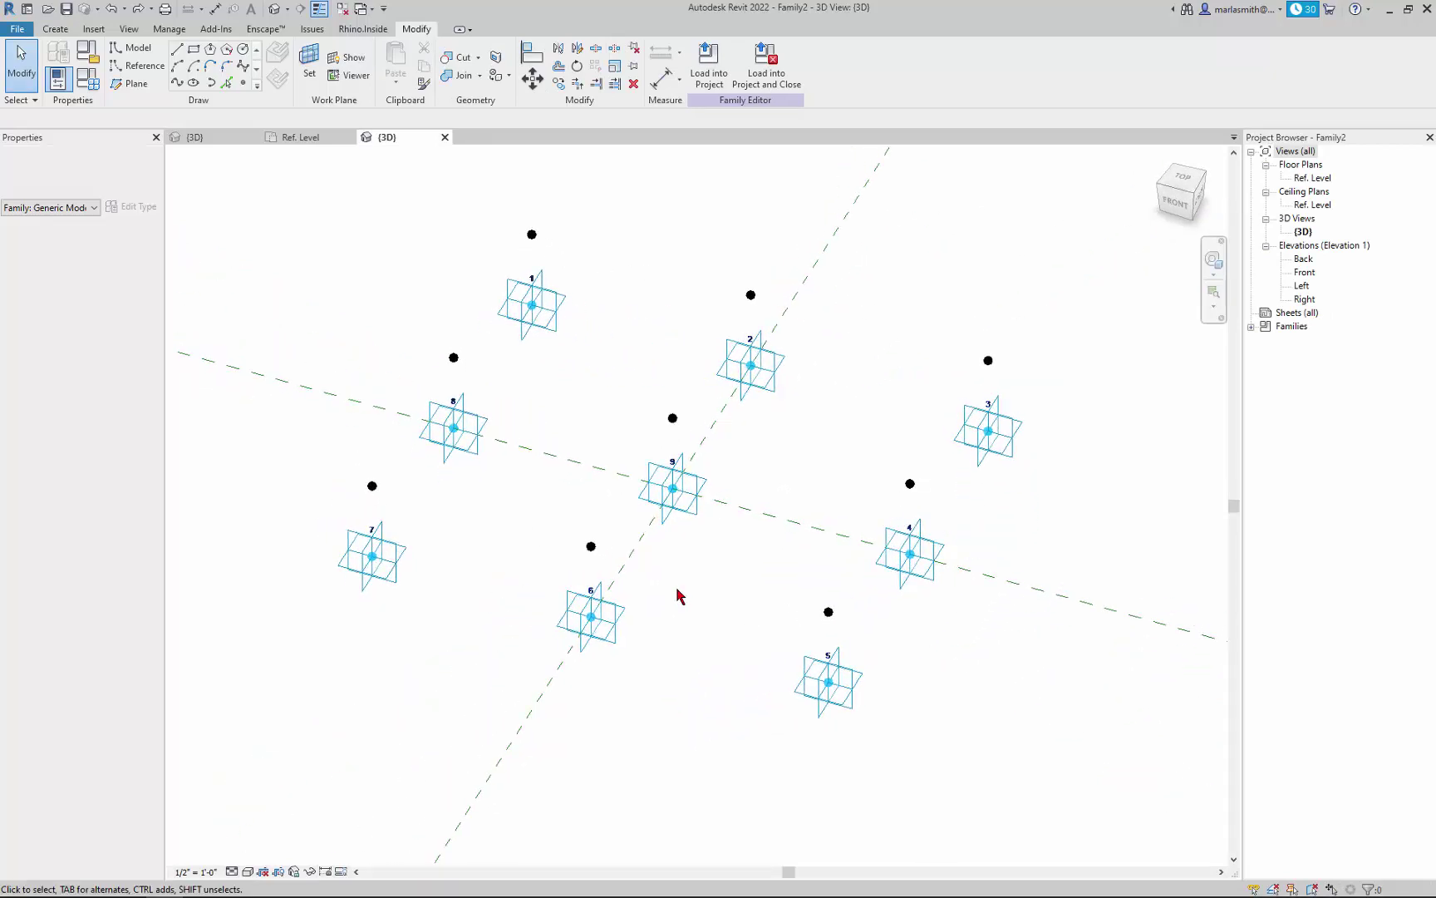
click(179, 84)
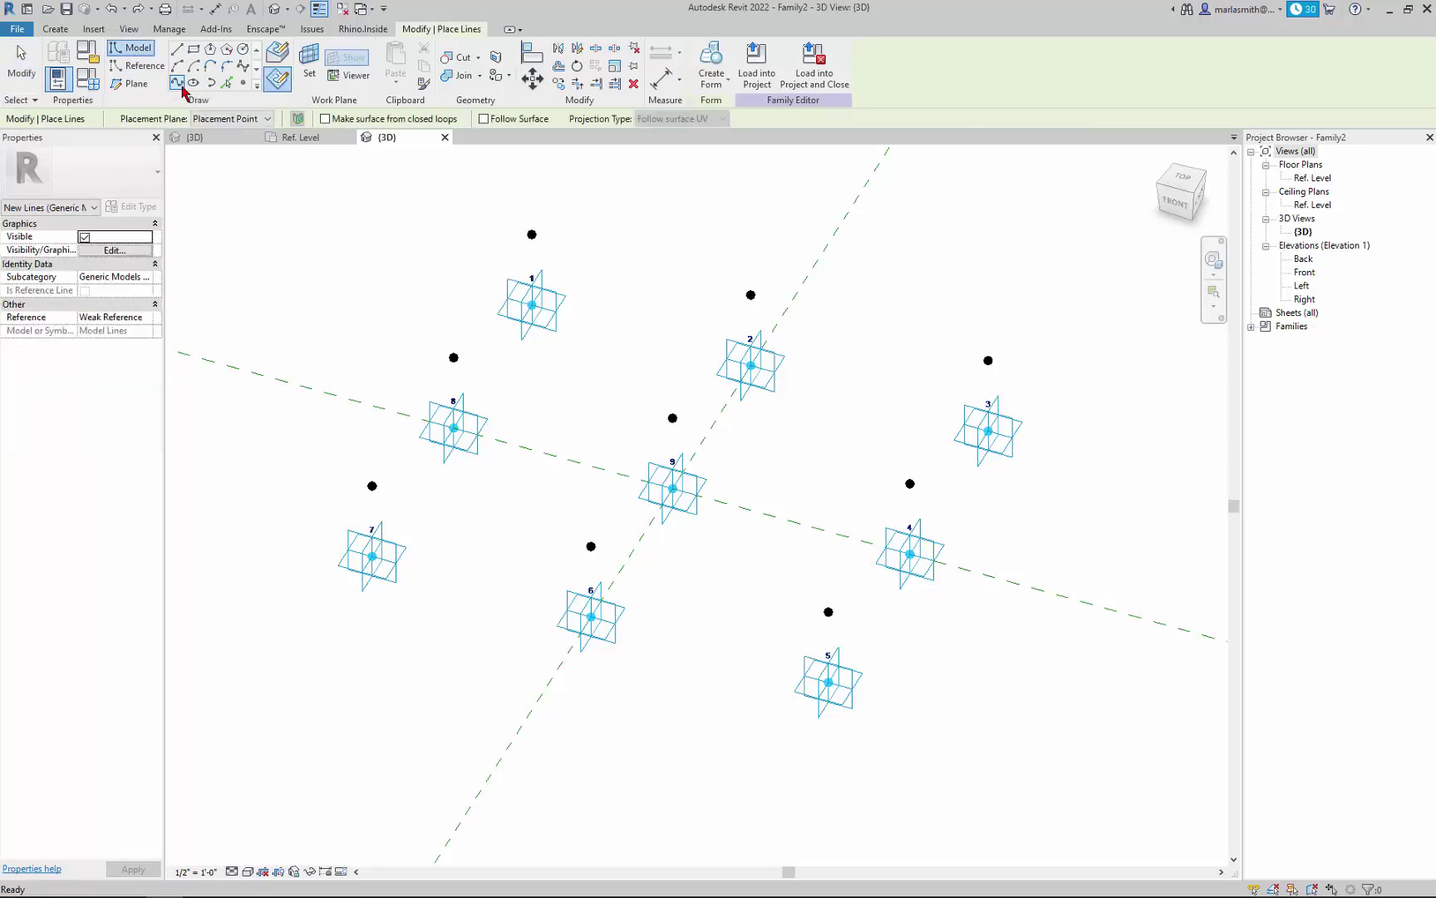
click(289, 59)
click(531, 306)
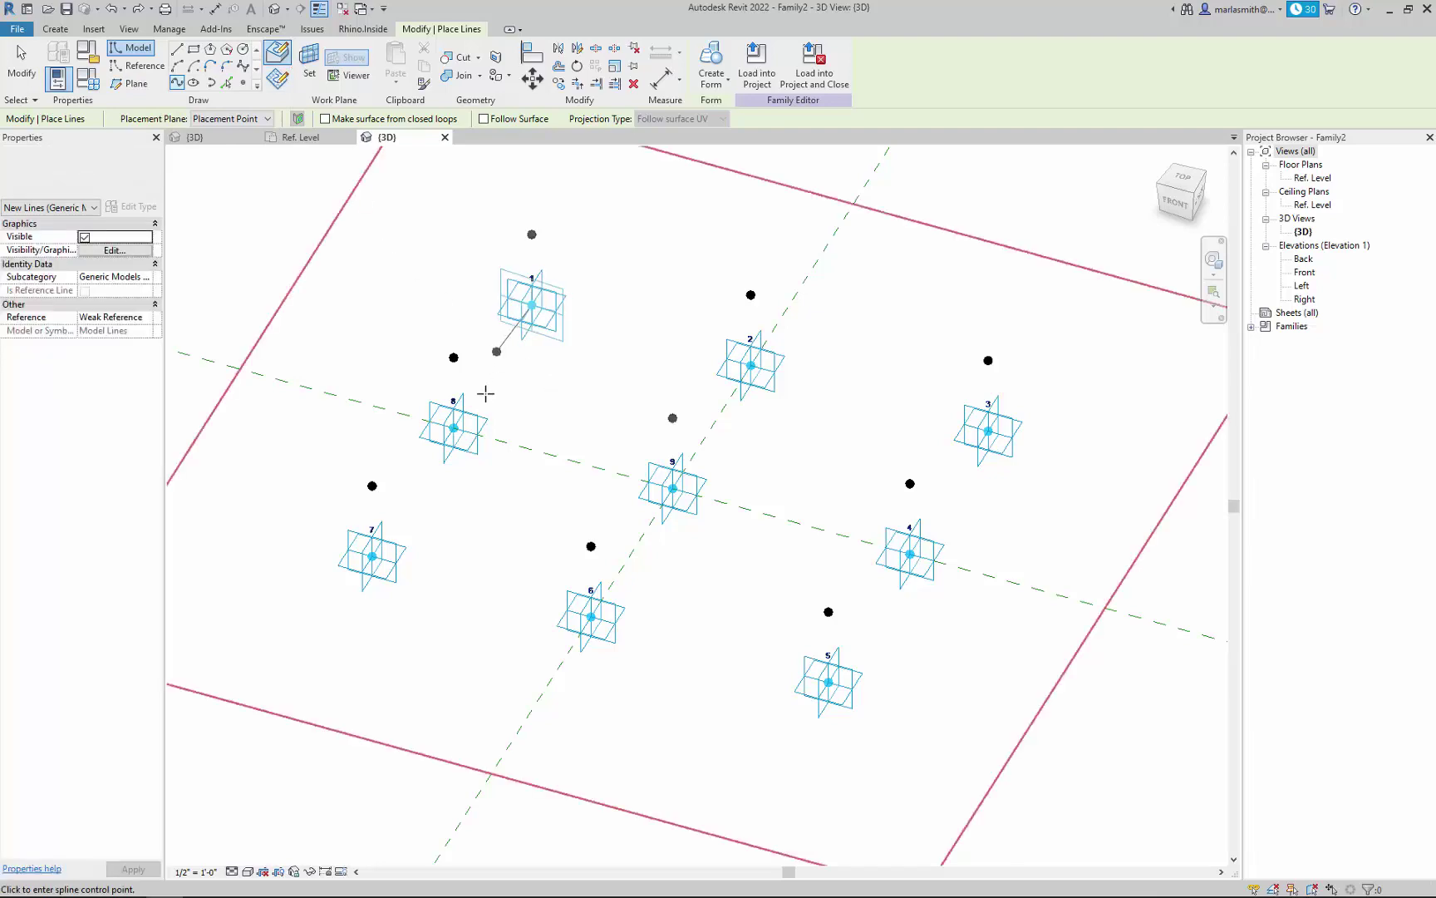
click(453, 428)
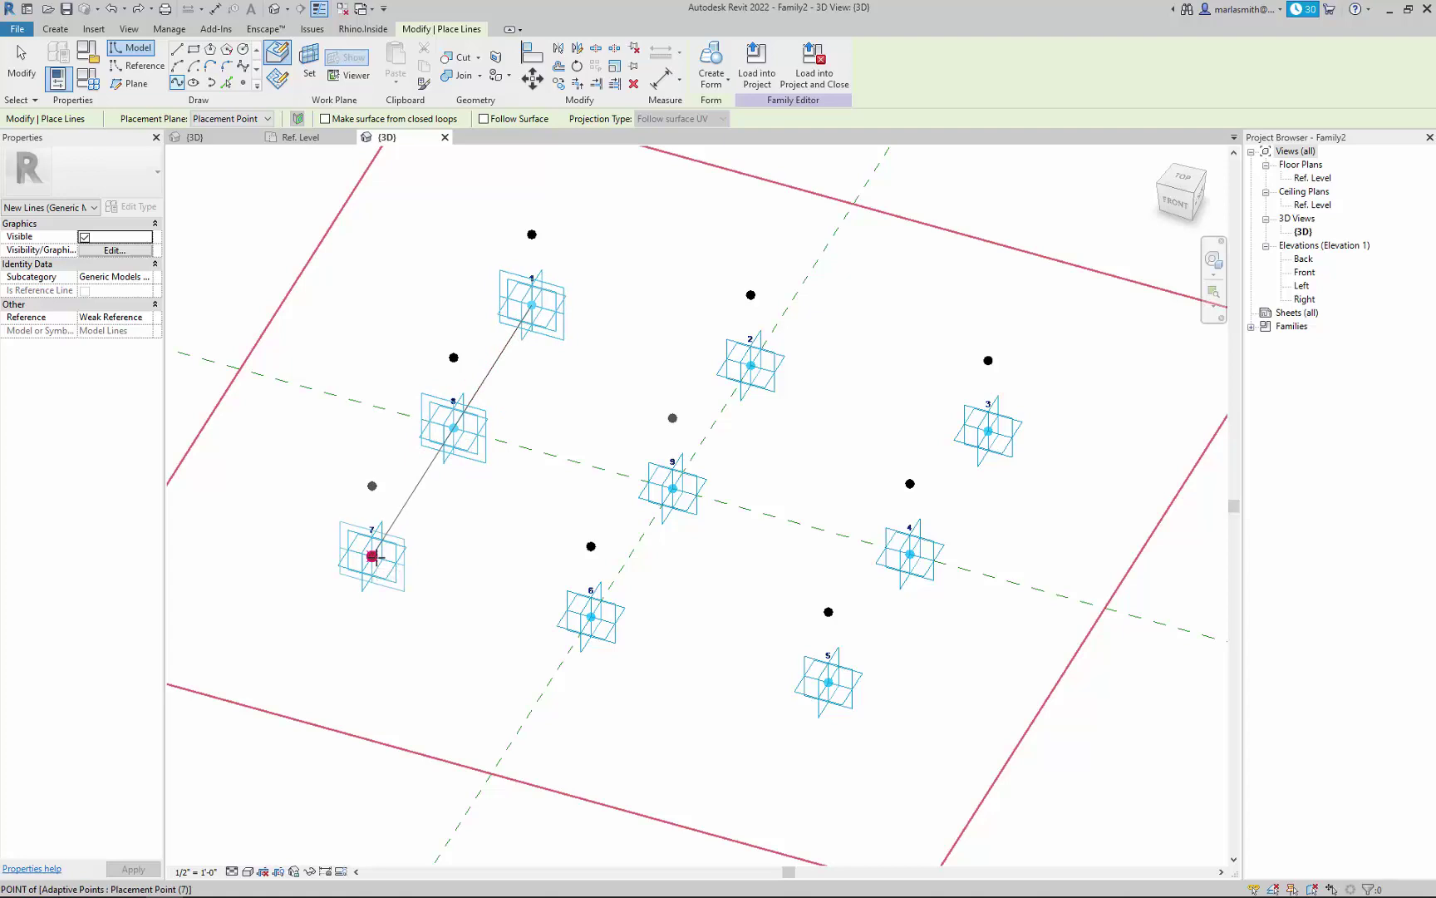
click(372, 556)
key(Escape)
key(Escape)
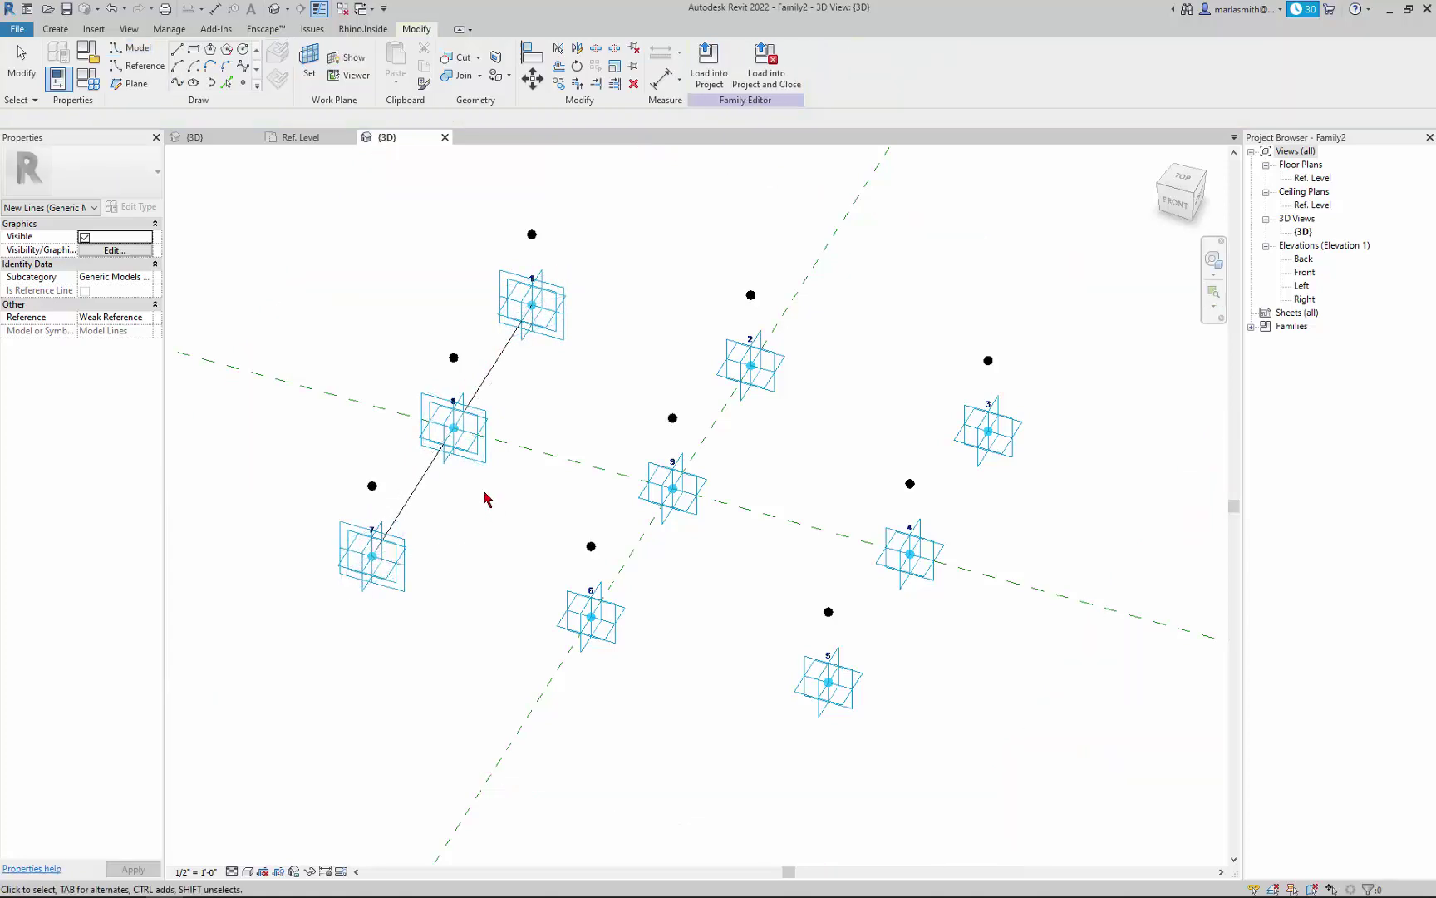
Leave point 8's number unchanged, then select and delete the trial spline
click(453, 428)
click(456, 397)
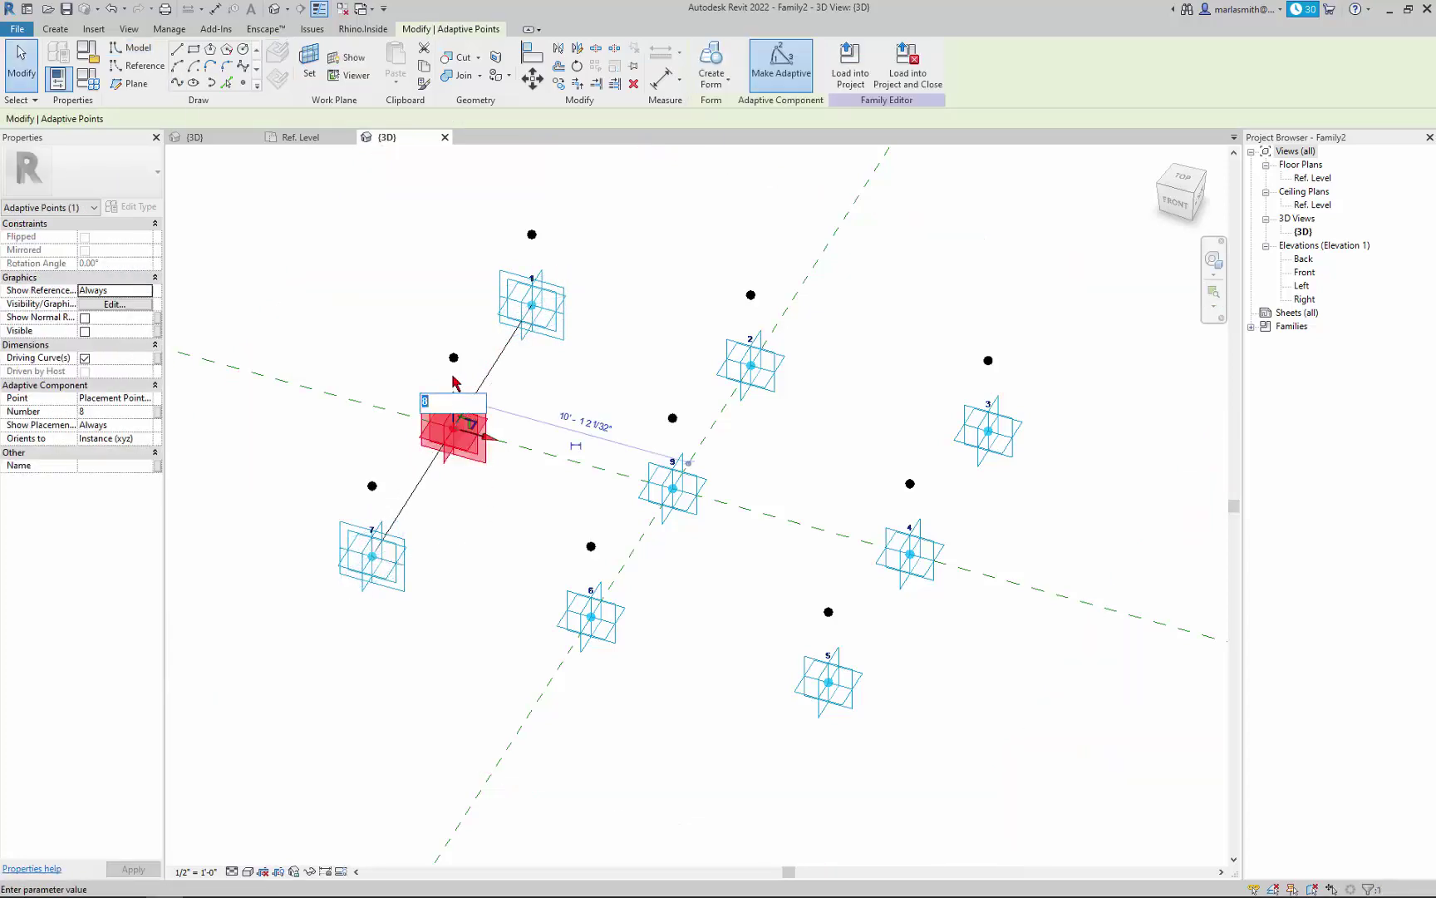
key(Return)
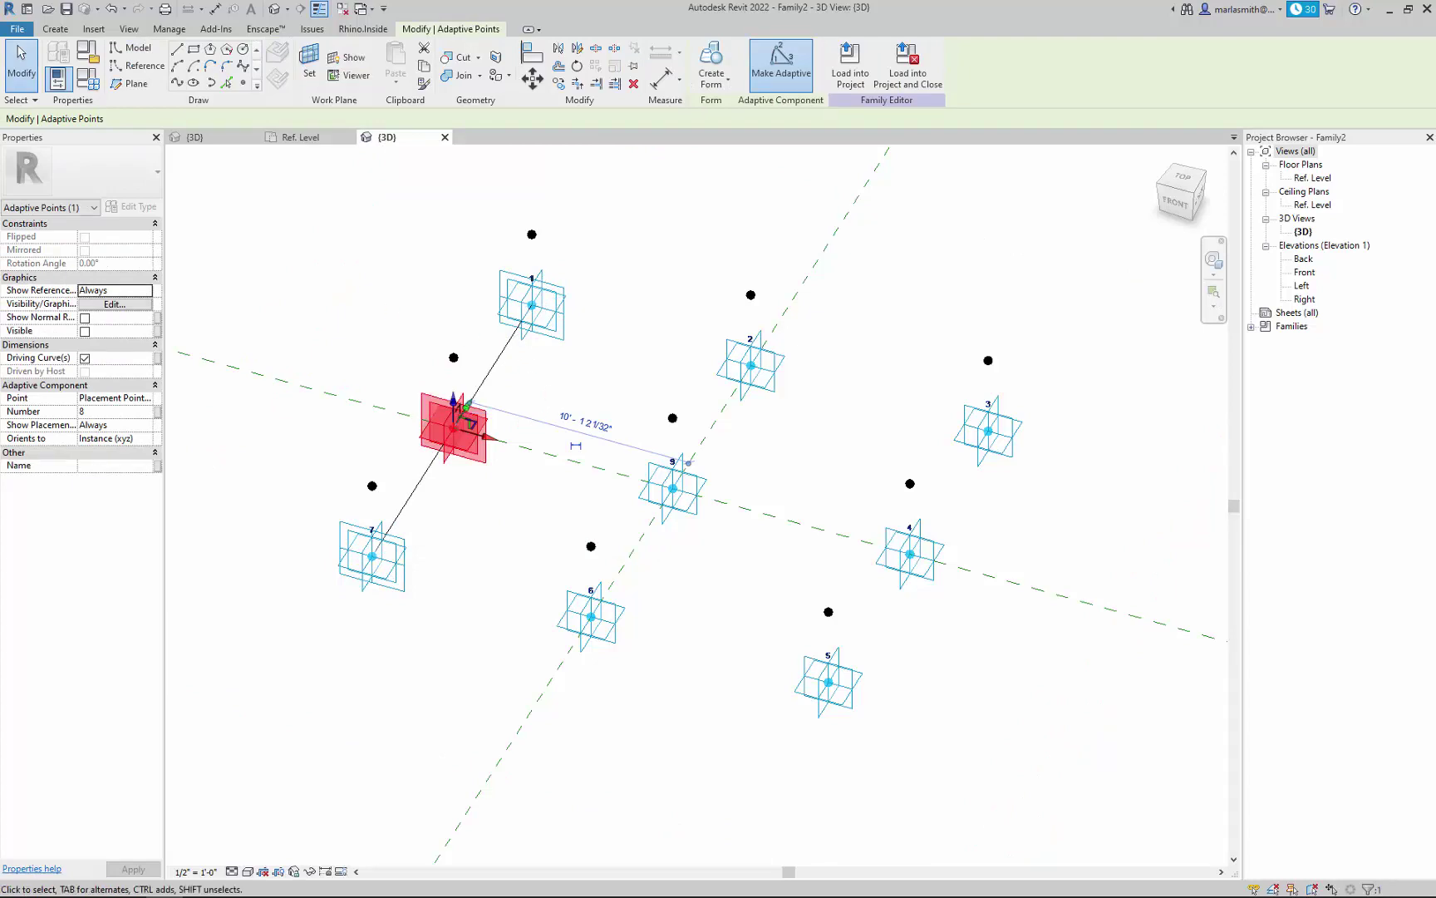
click(456, 539)
click(418, 499)
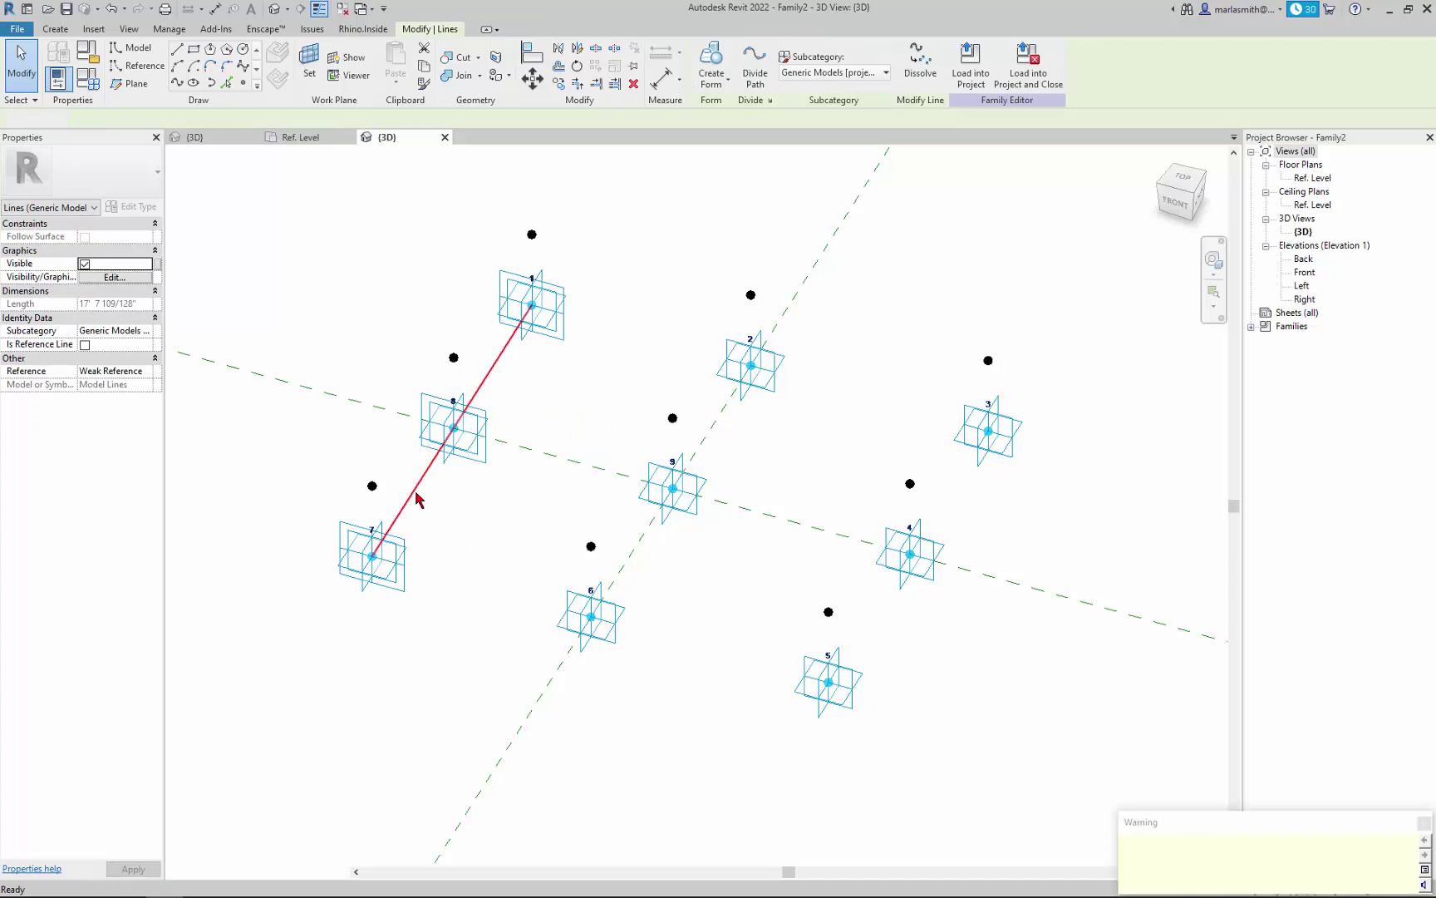
key(Delete)
Draw a reference spline through the three left offset points above points 1, 8 and 7
click(134, 65)
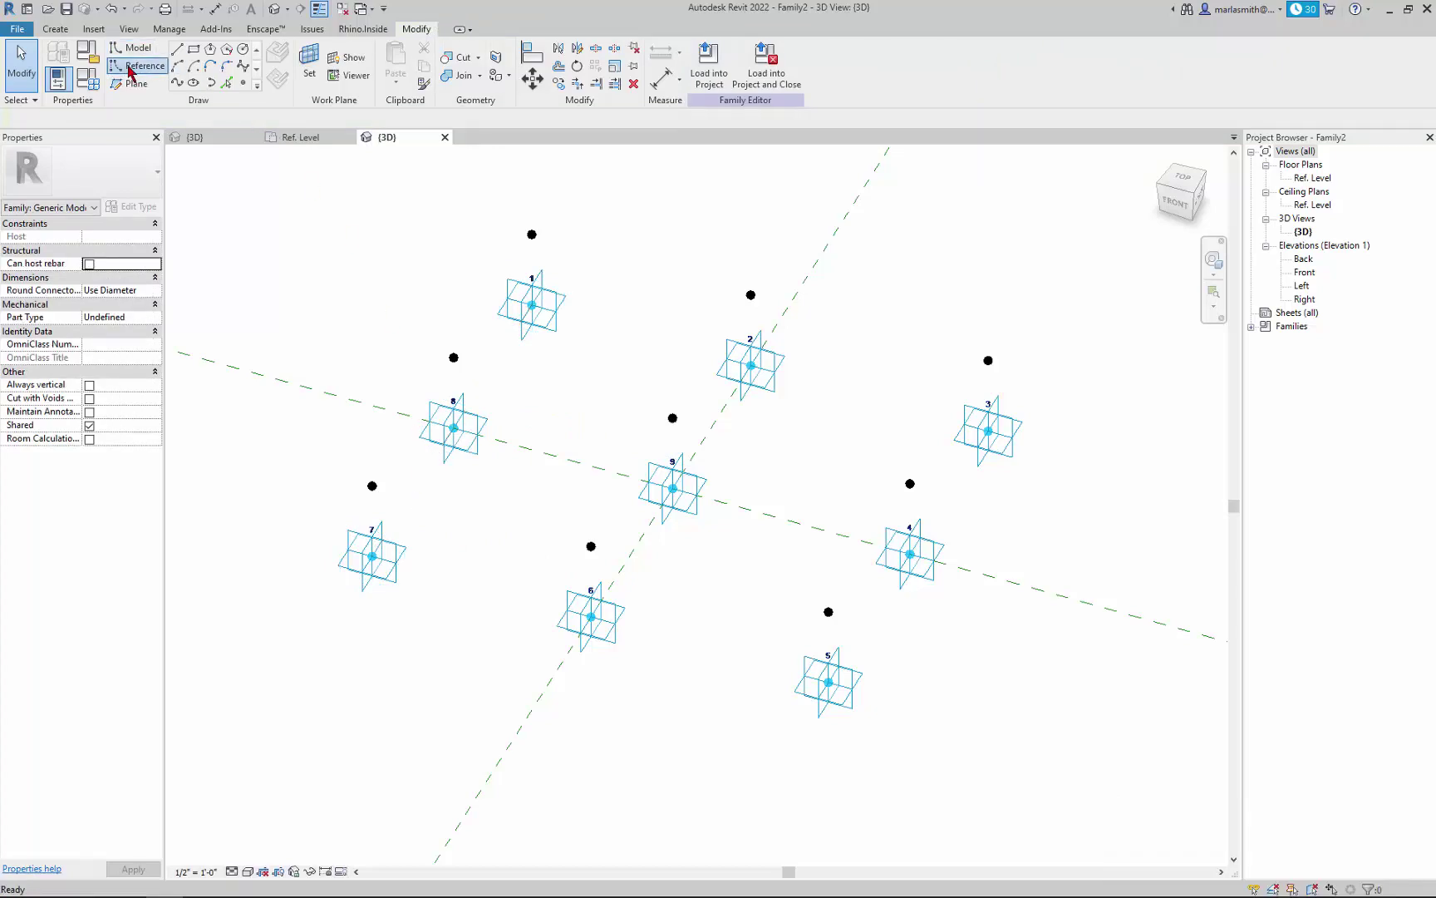
click(178, 82)
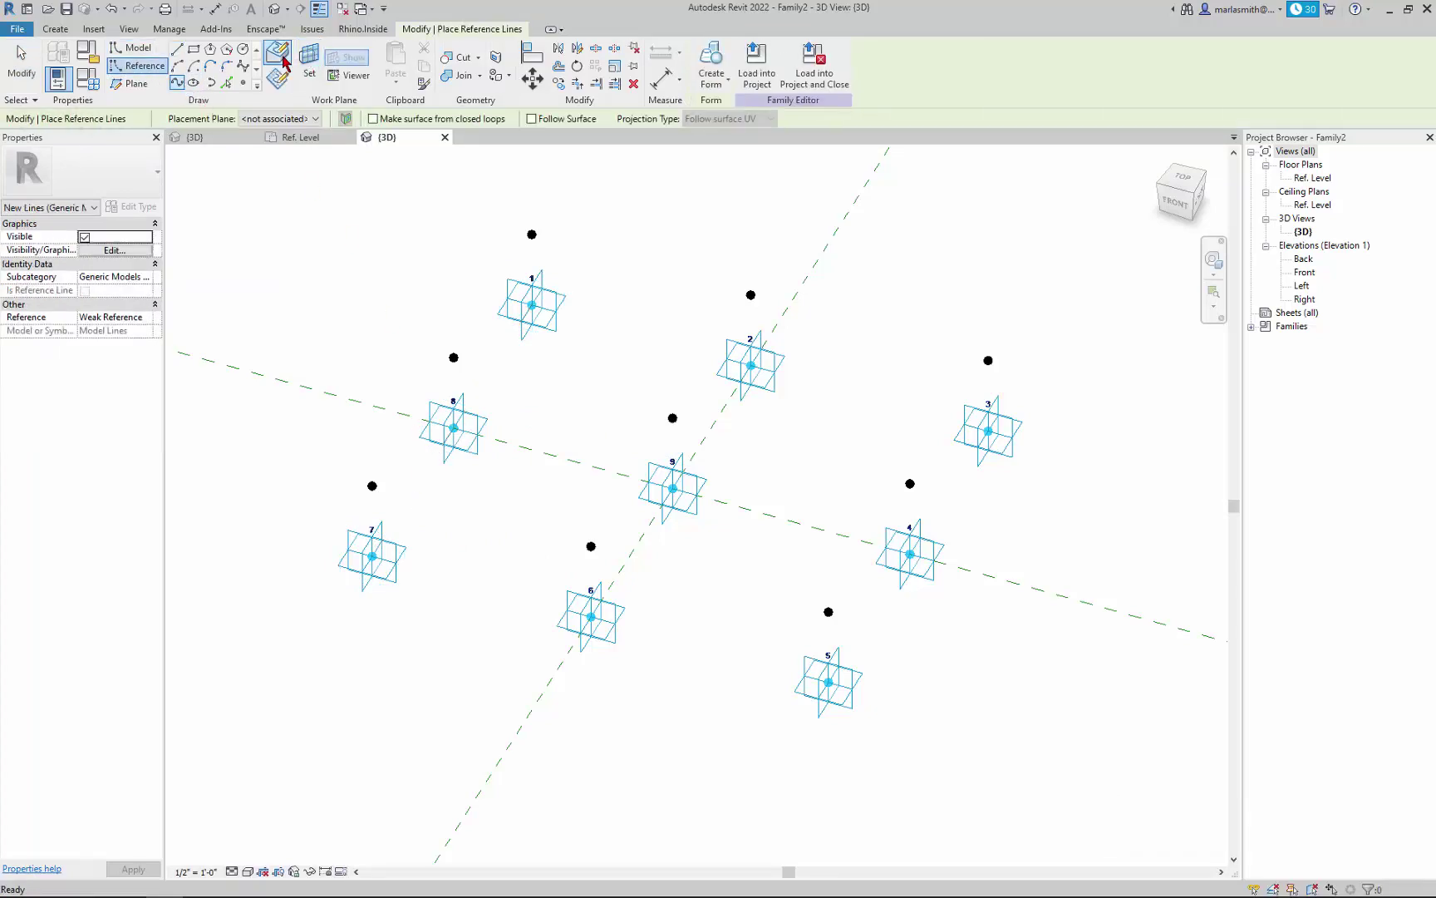
click(532, 234)
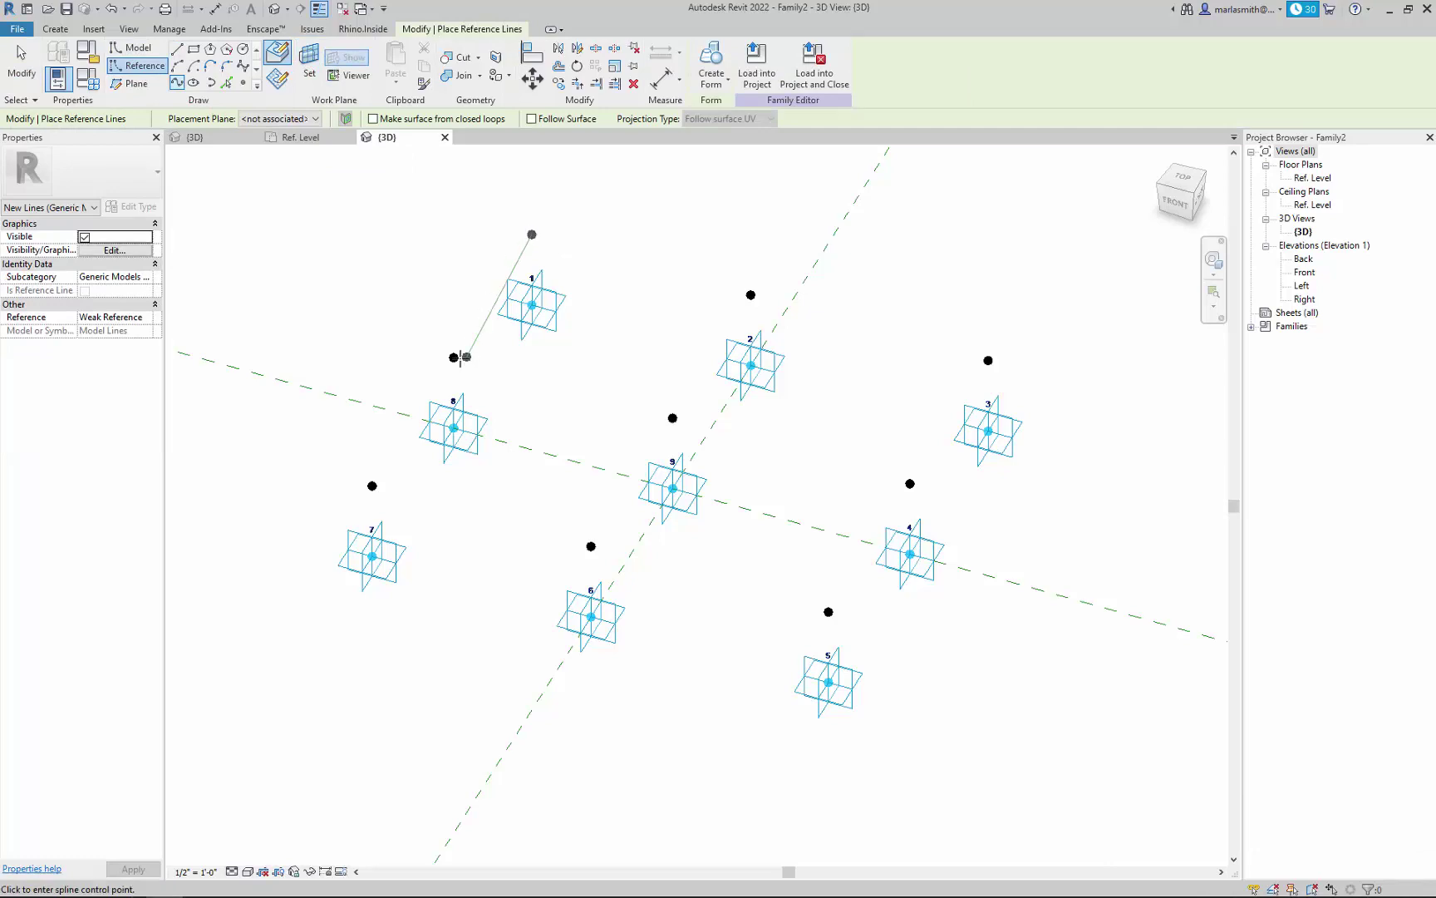
click(453, 357)
click(372, 486)
key(Escape)
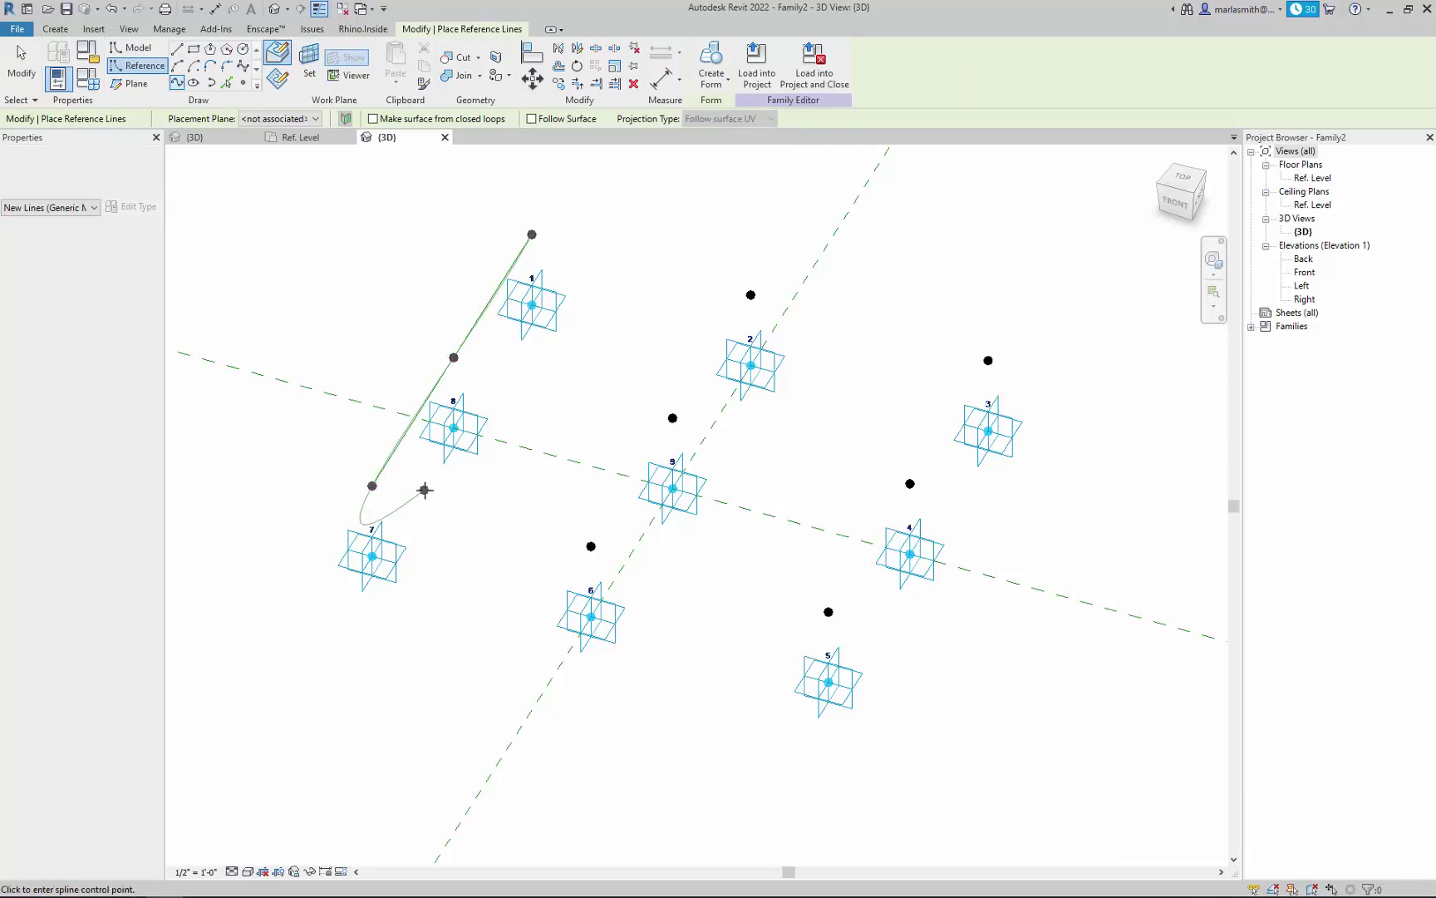
key(Escape)
Nudge placement point 8 to test the spline, then deselect it
click(447, 447)
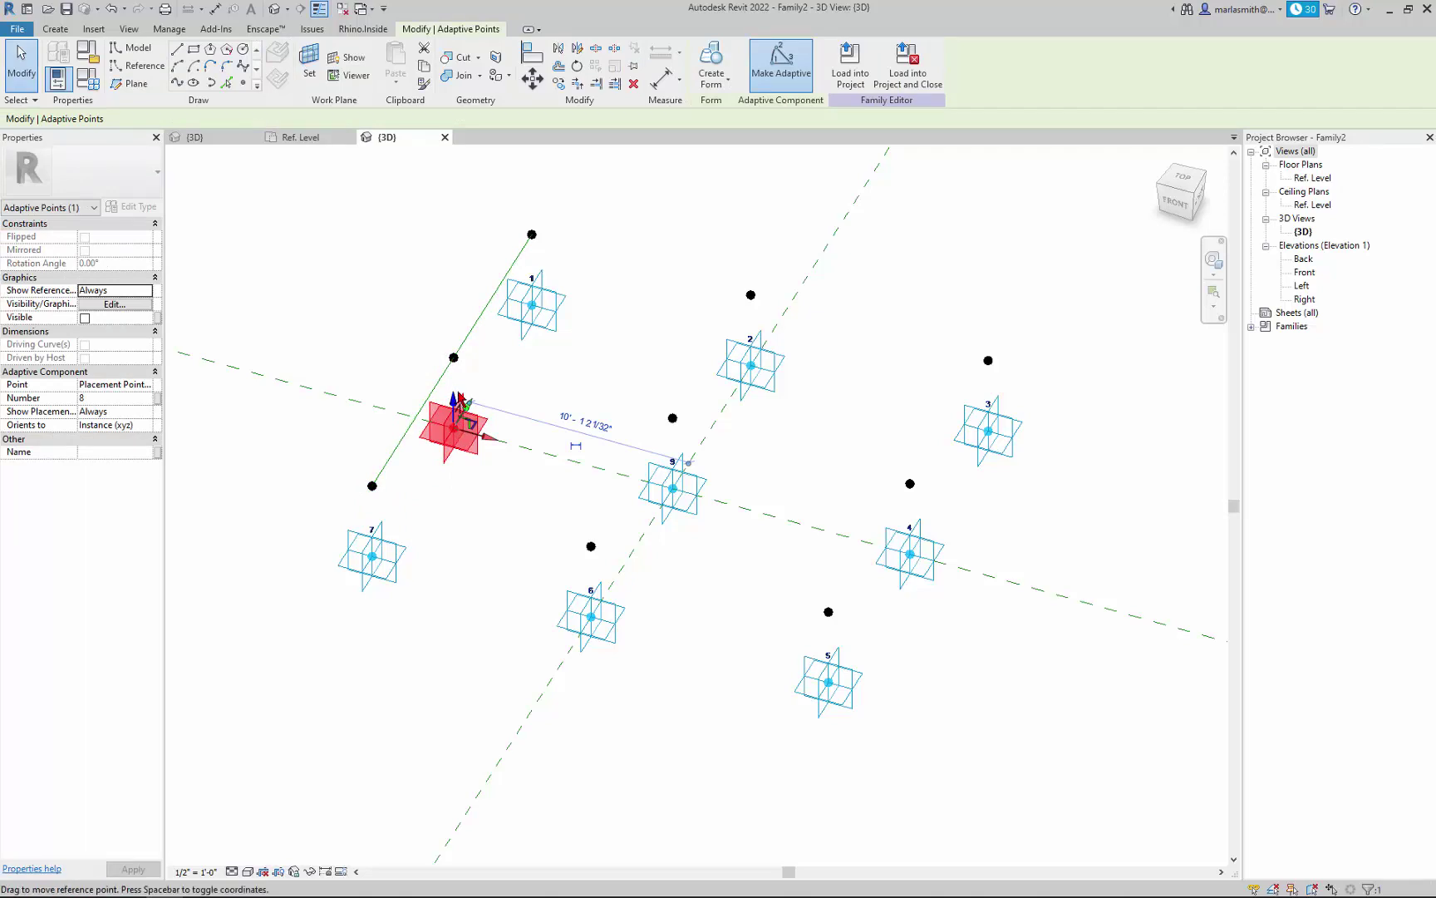
mouse_move(463, 400)
mouse_down()
mouse_move(463, 349)
mouse_move(465, 399)
mouse_up()
click(605, 356)
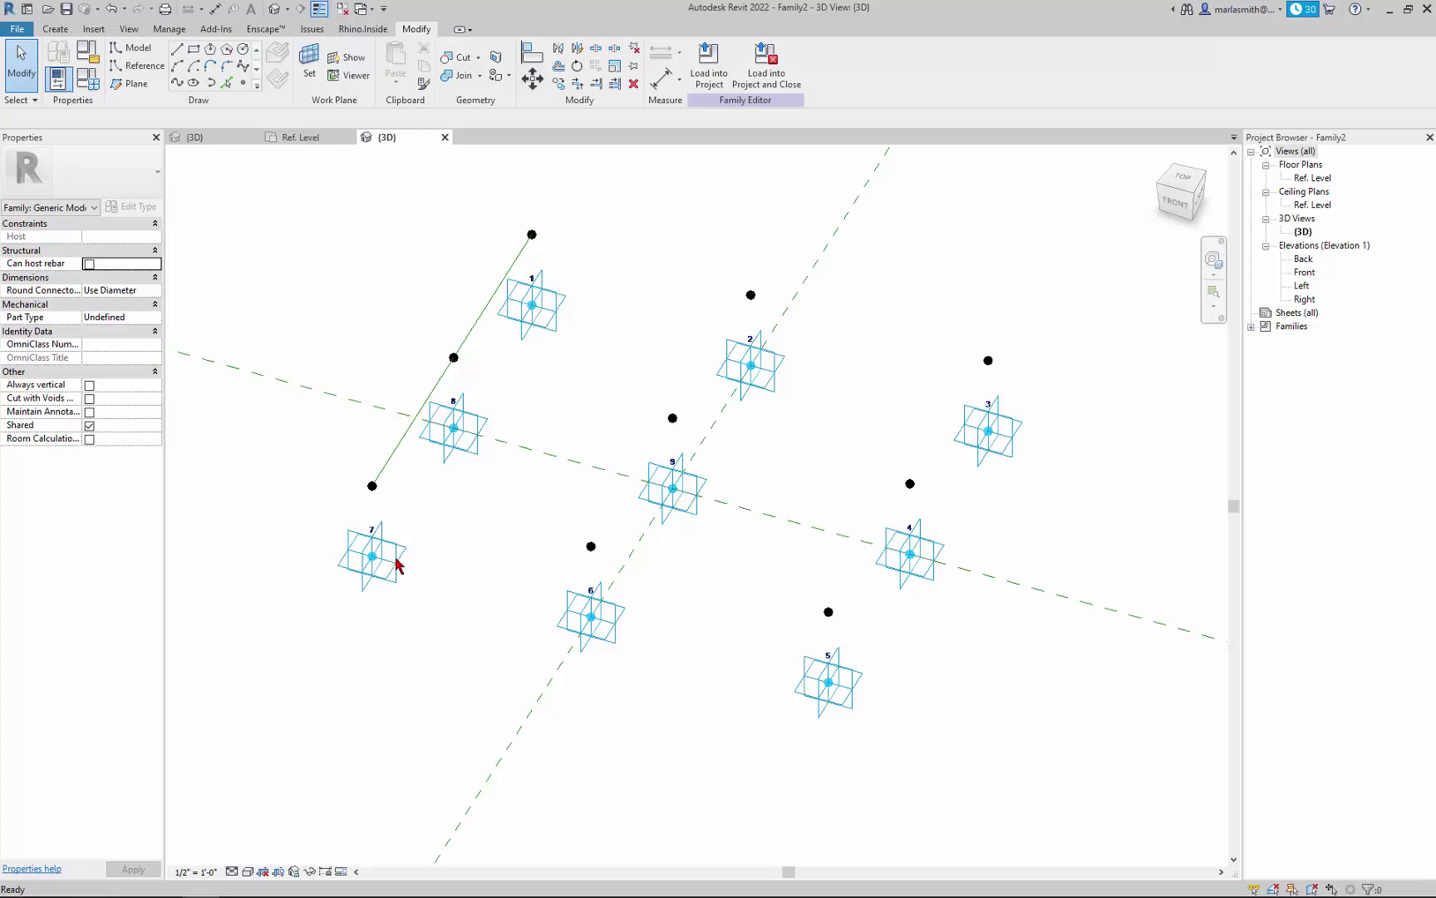
Draw a reference spline through the right offset points beside points 3, 4 and 5
click(143, 66)
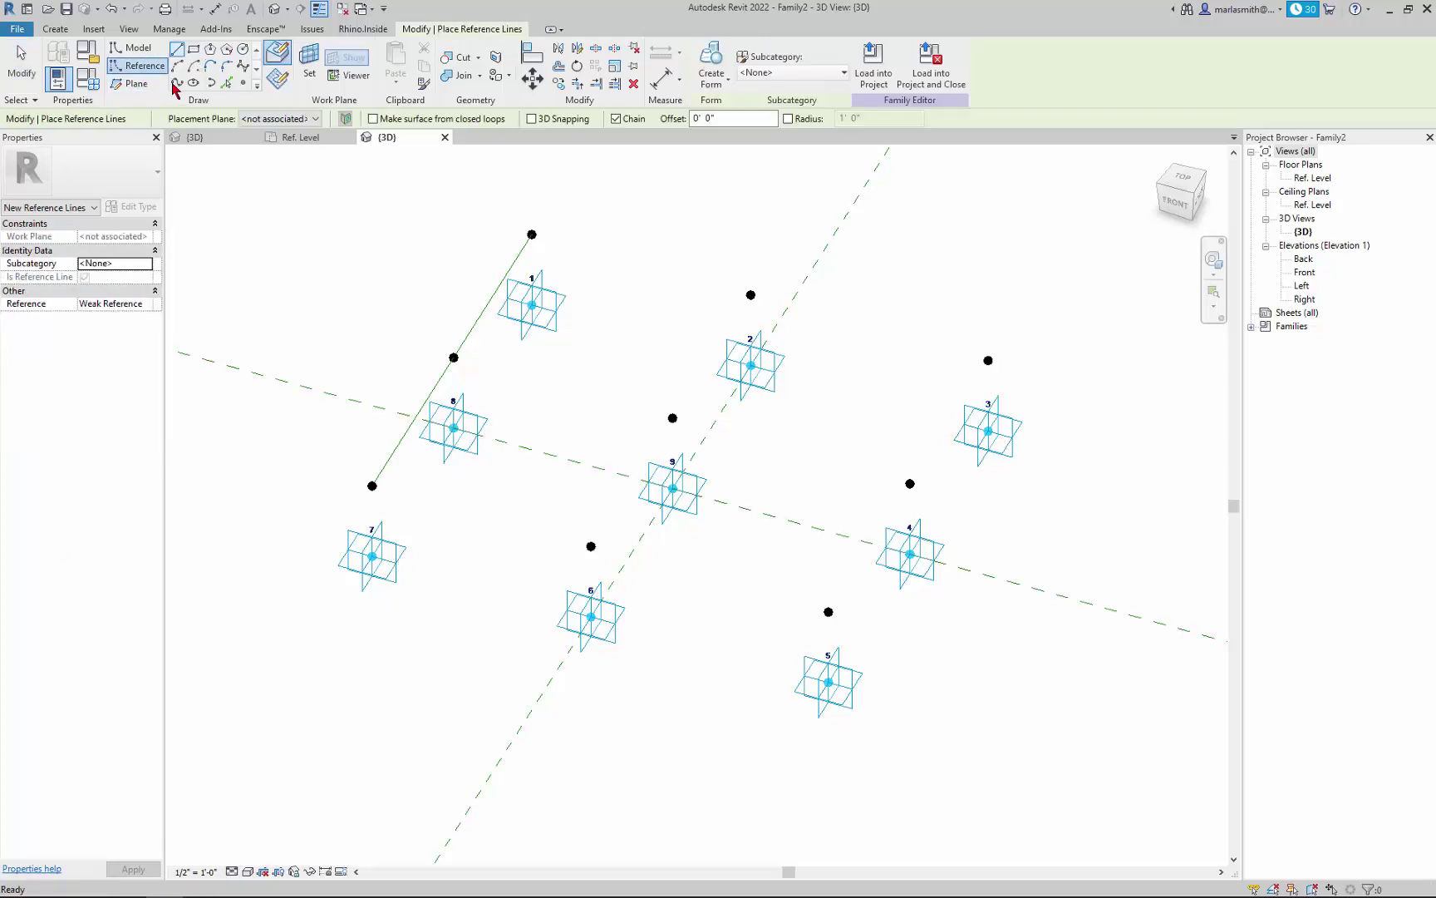
click(179, 83)
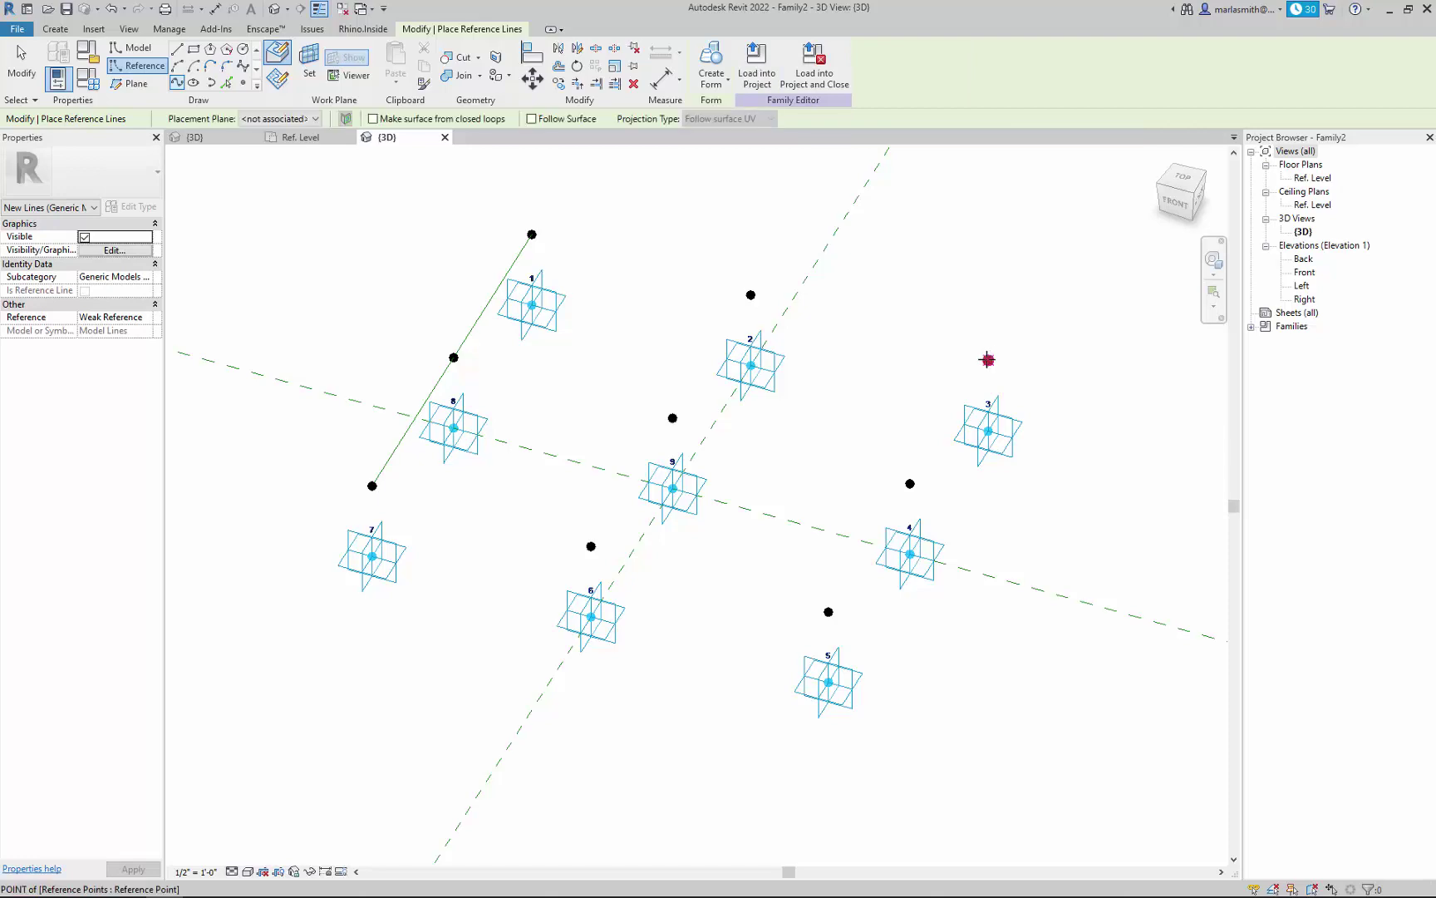
click(989, 360)
click(910, 483)
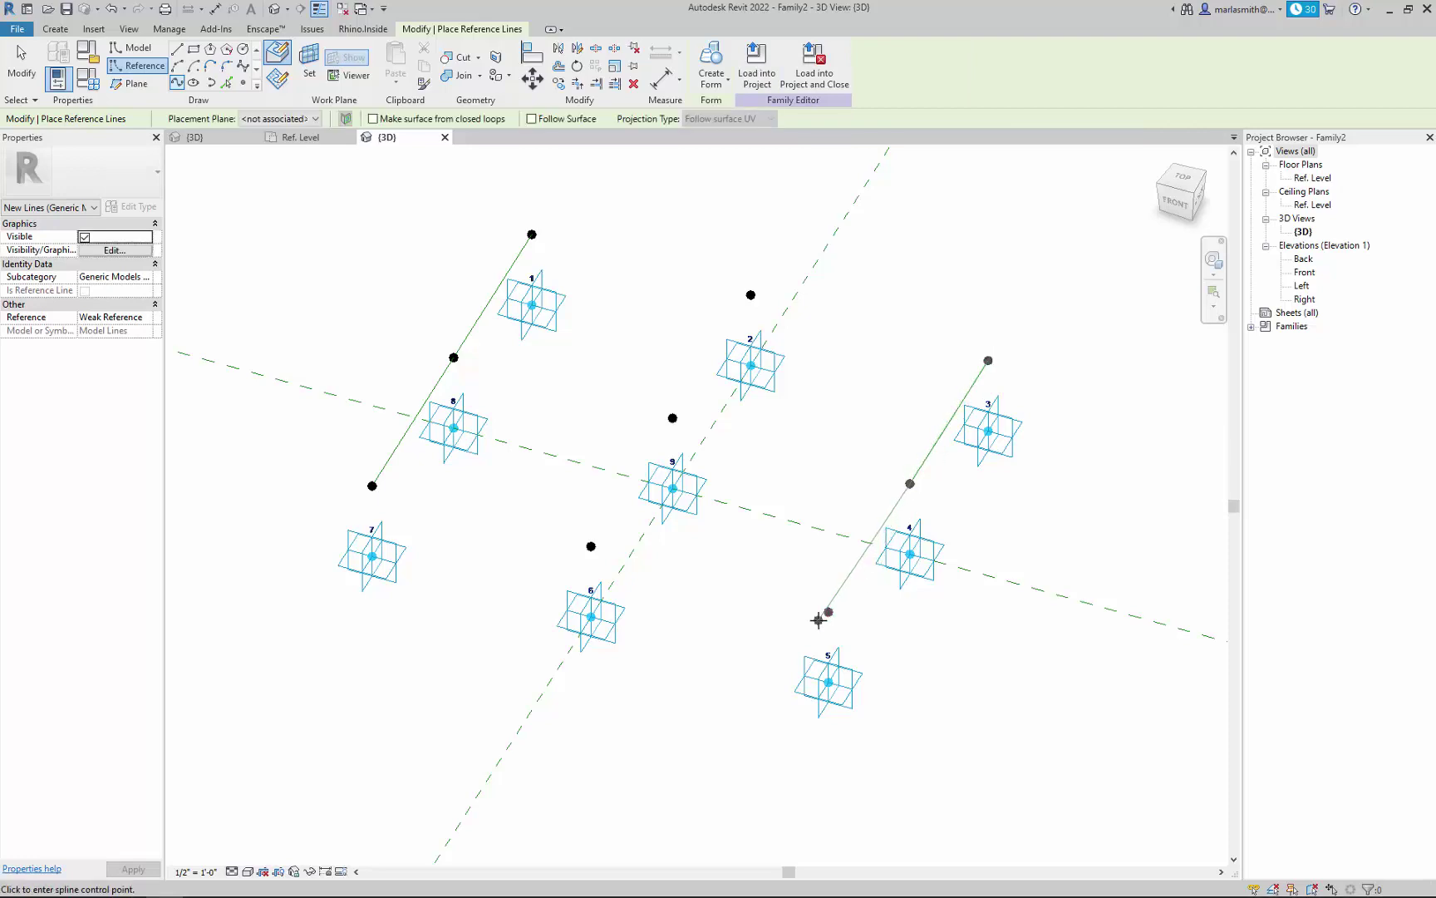
click(829, 612)
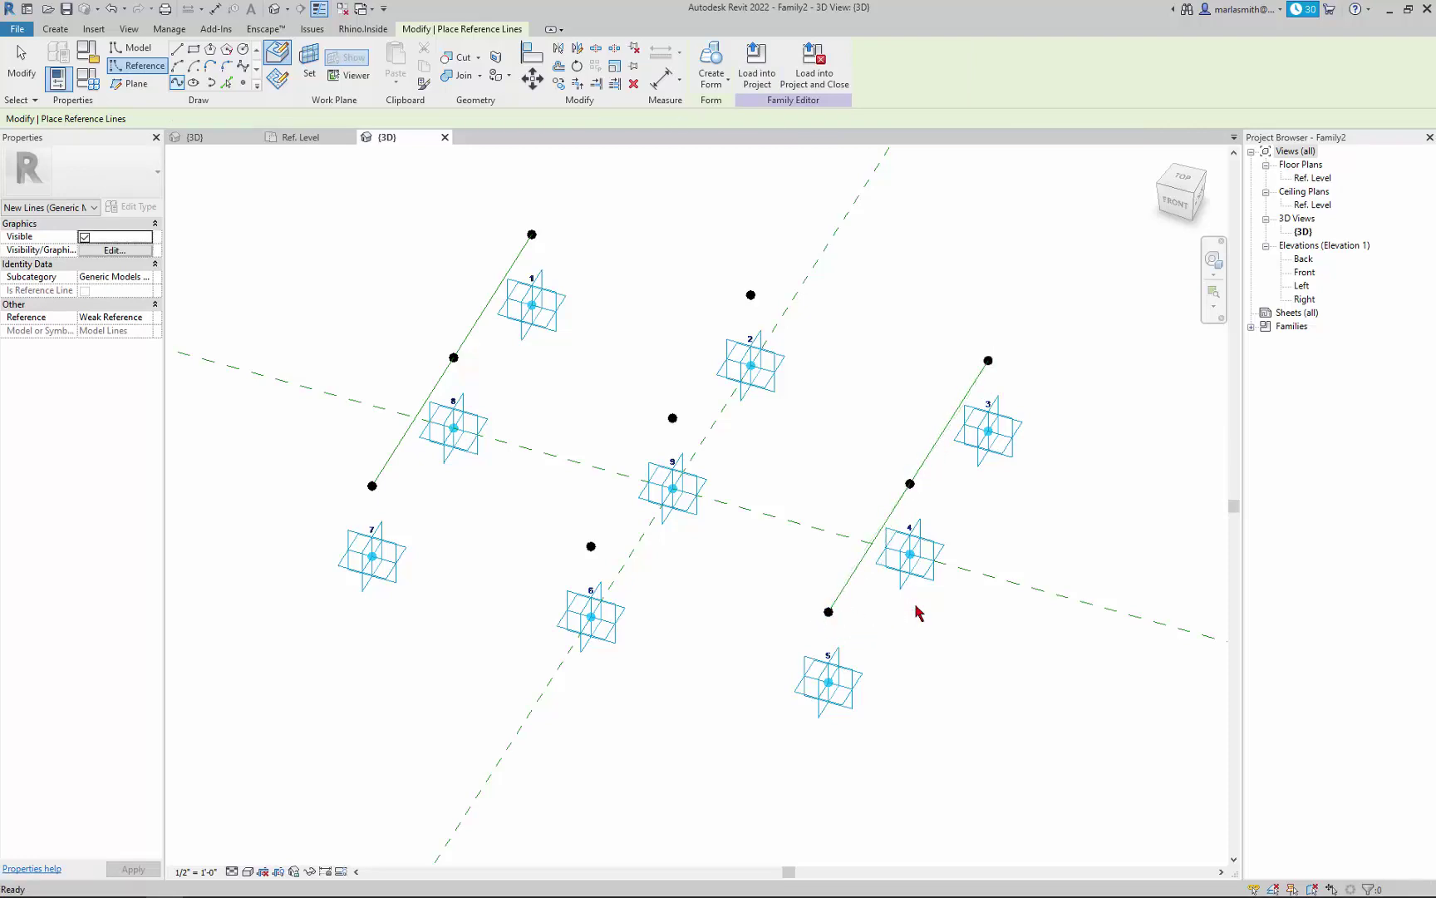
Add a cross reference spline starting at placement point 4 and running through point 9
click(910, 553)
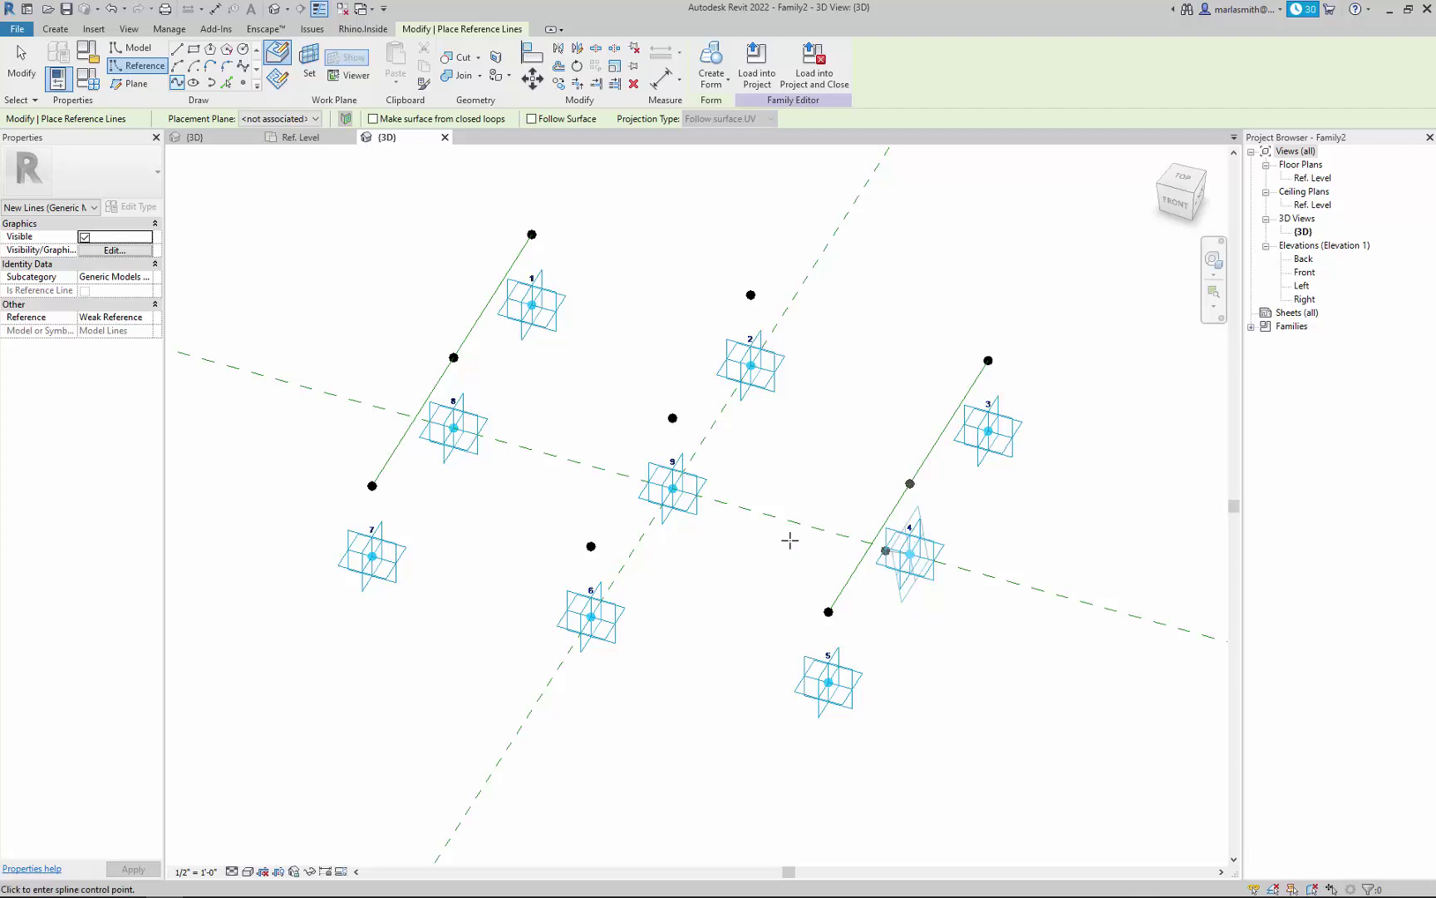
click(673, 488)
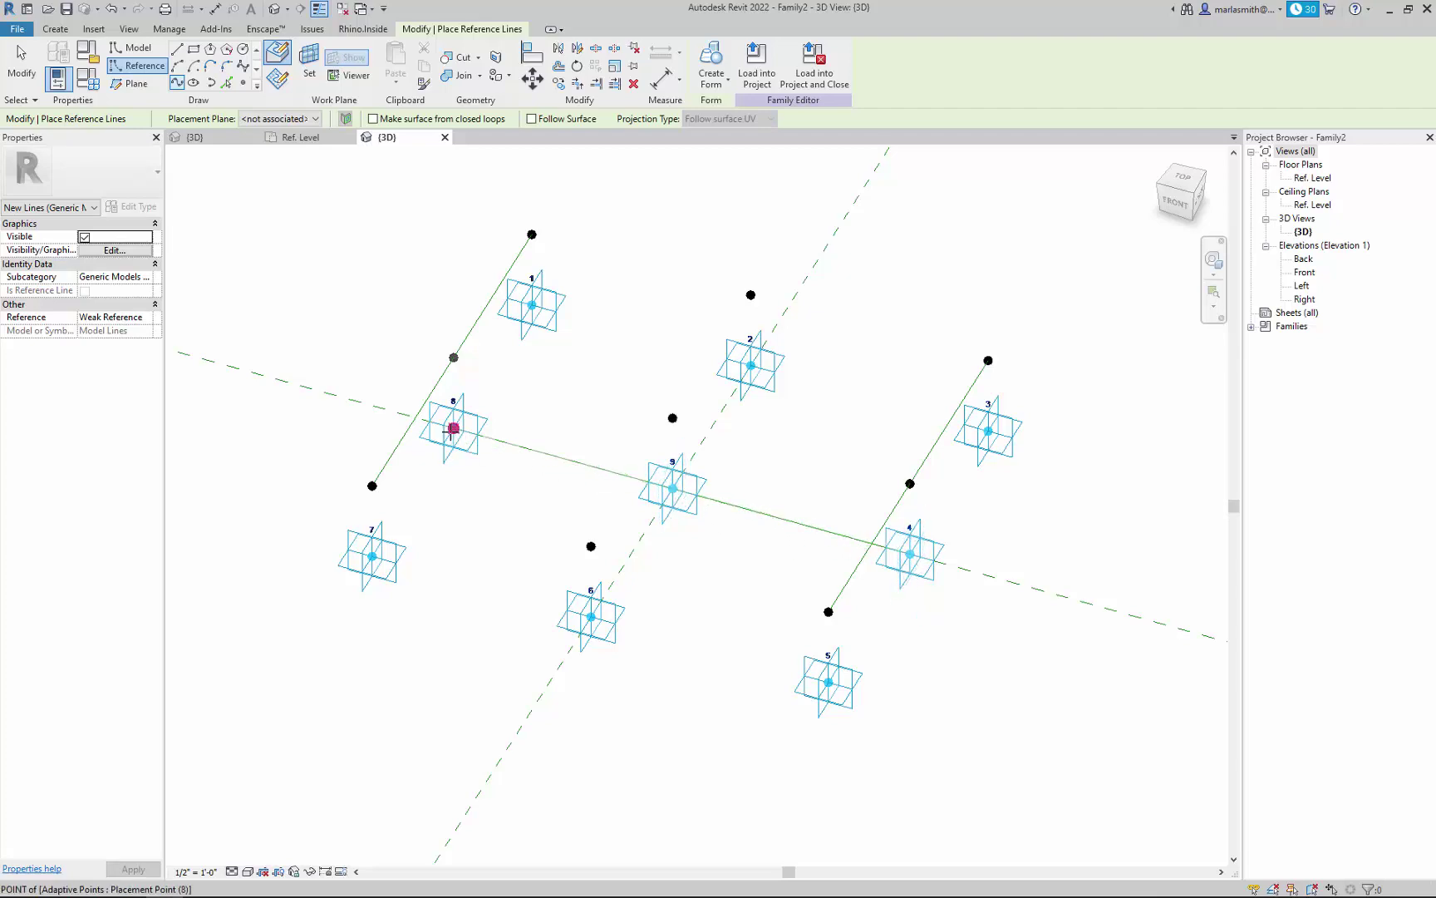
key(Escape)
key(Escape)
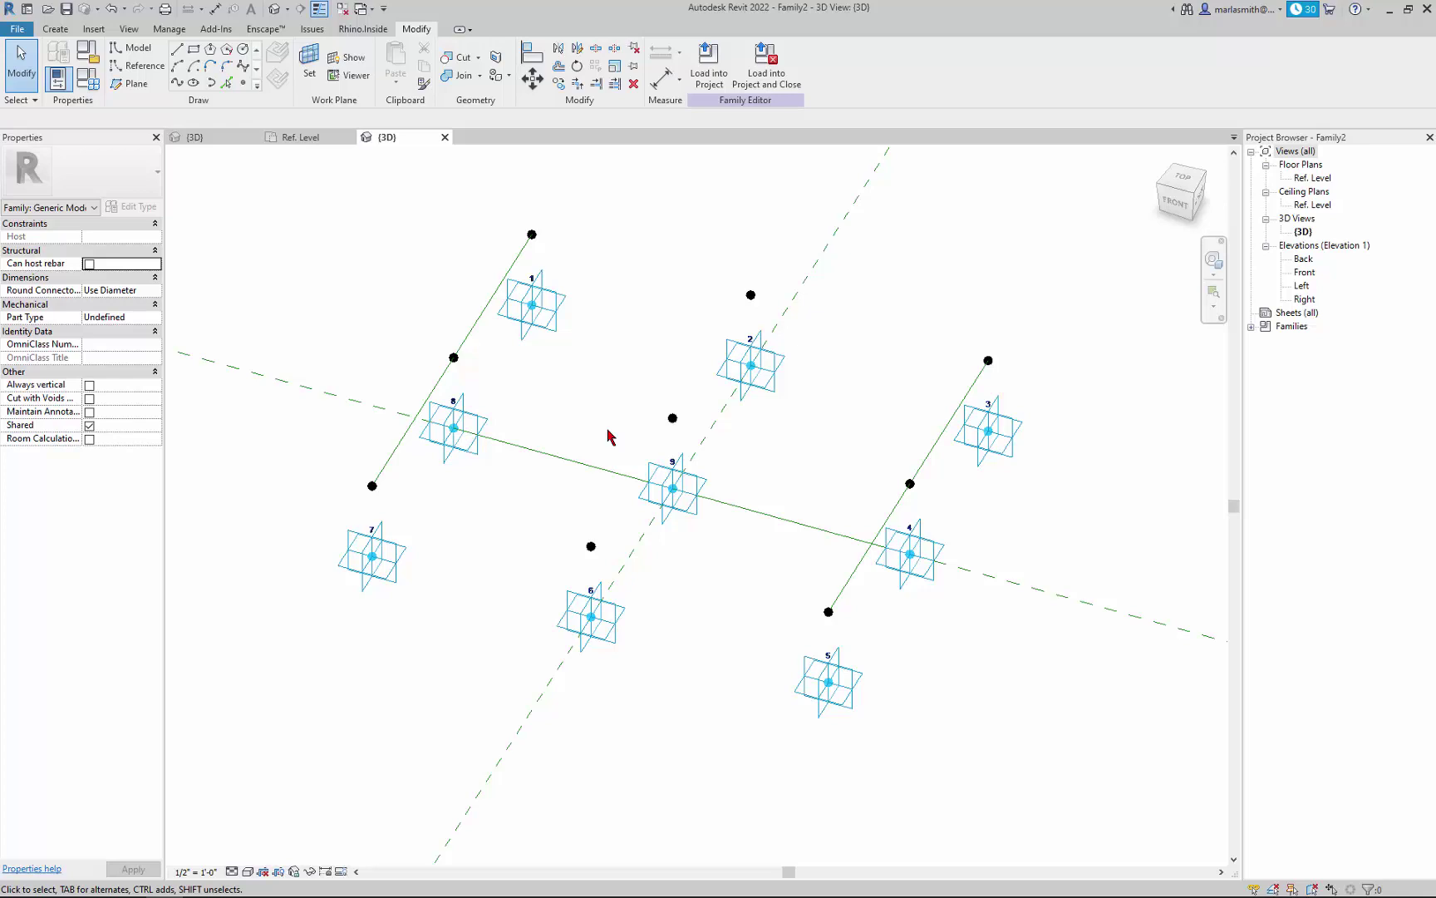
Draw a model spline through the three front offset points over adaptive points 7, 6 and 5
click(177, 82)
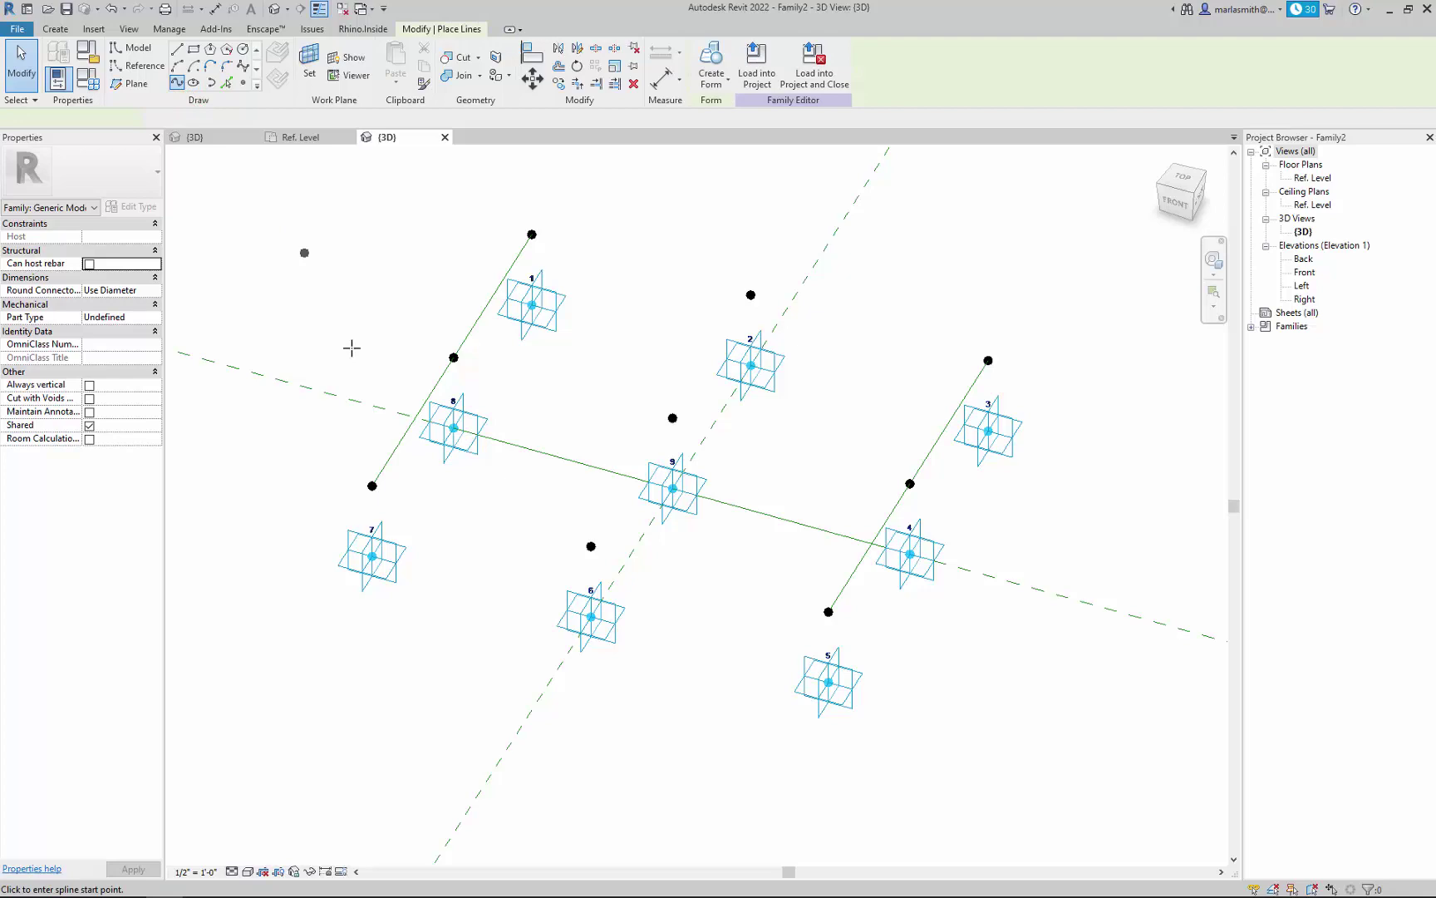
click(371, 485)
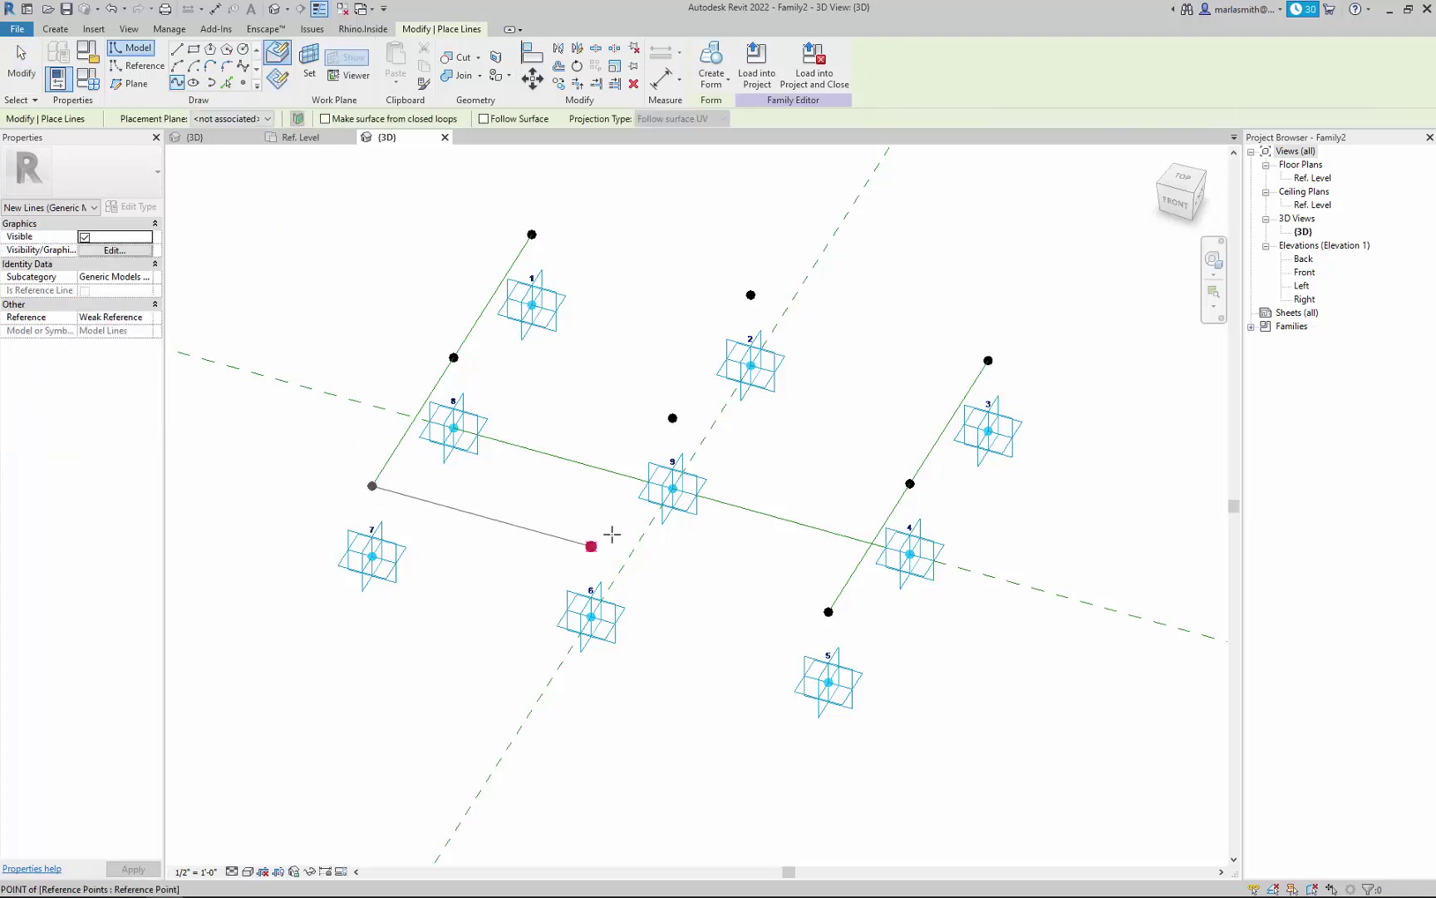
click(591, 546)
click(828, 611)
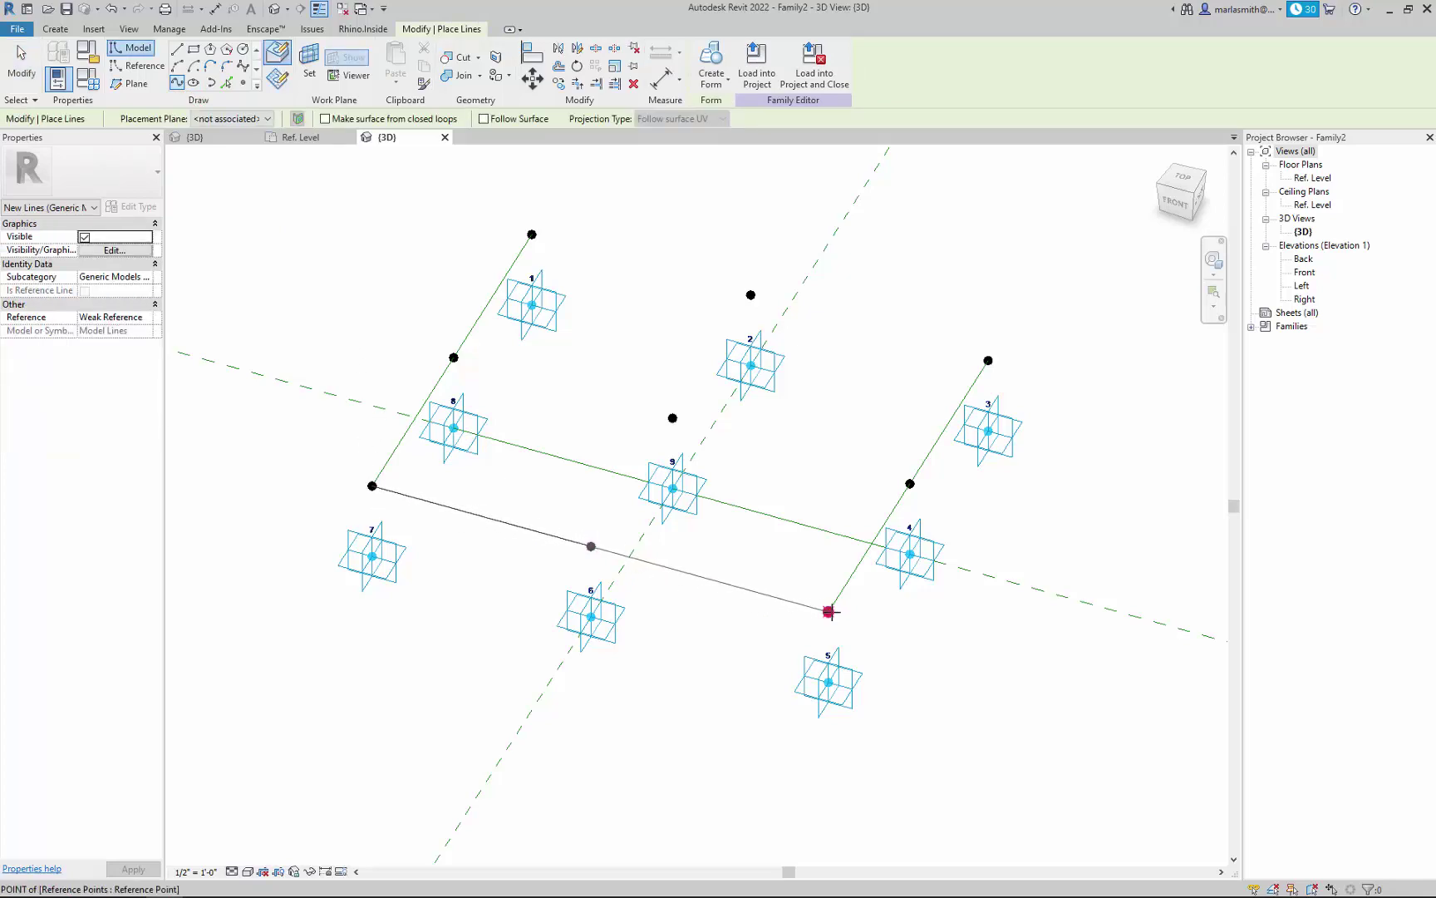
key(Escape)
key(Escape)
Select the front spline alone and tick Is Reference Line to convert it
key(Tab)
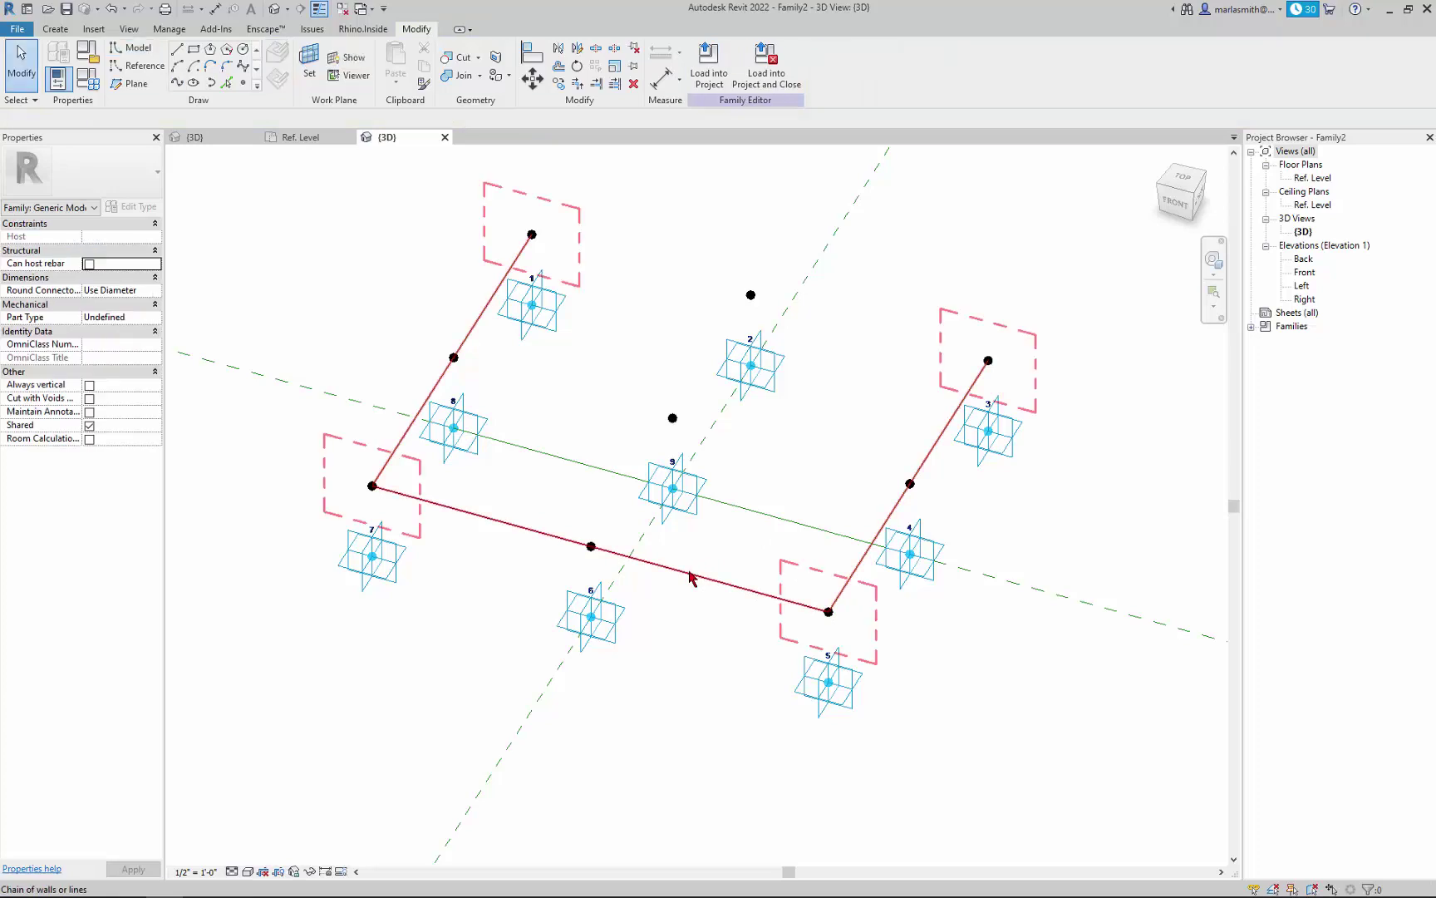
key(Tab)
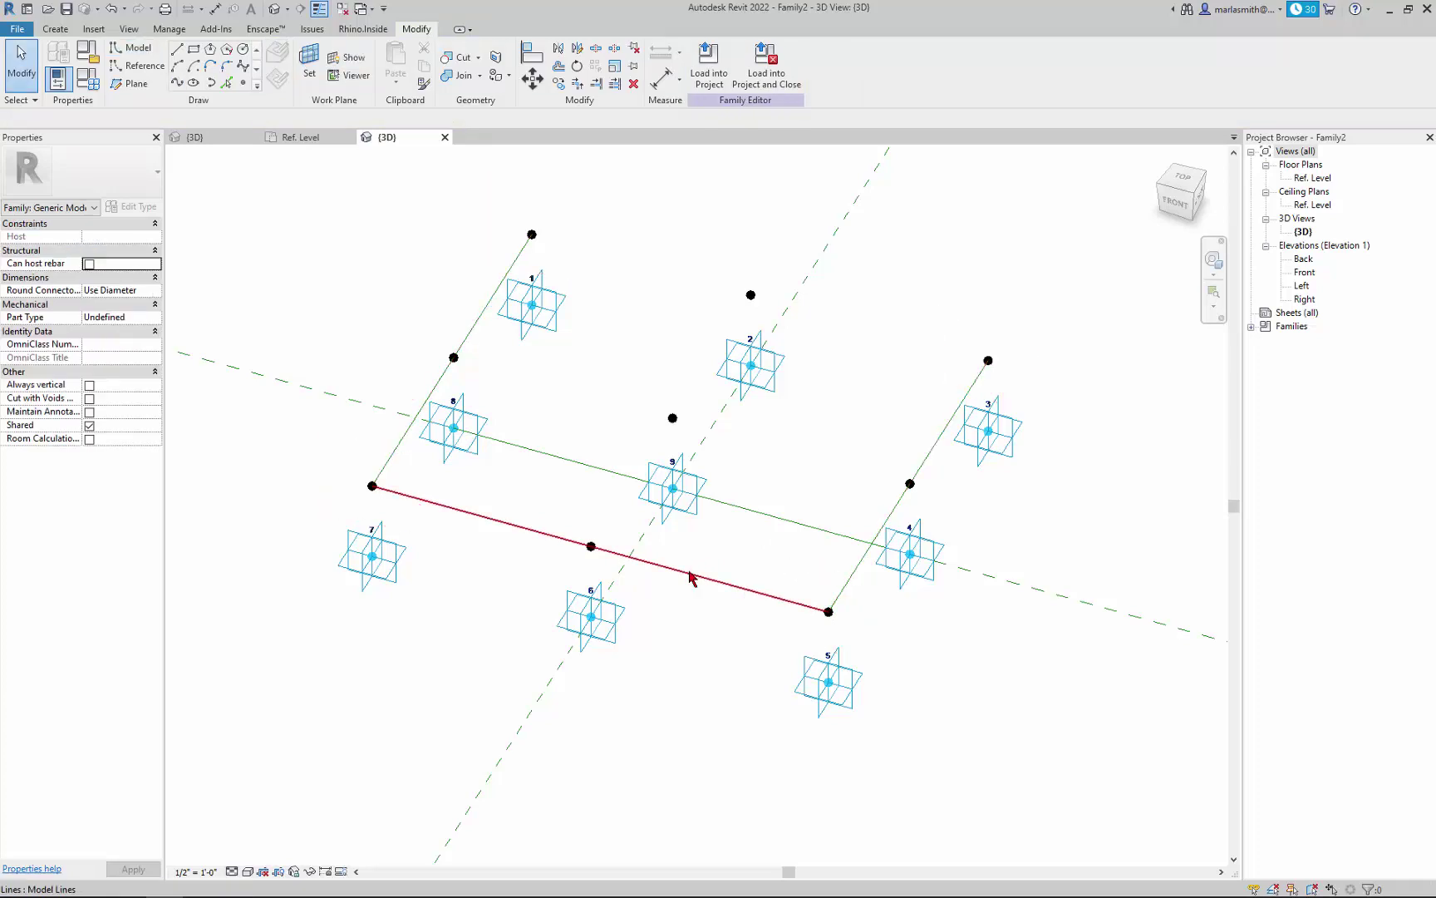
click(647, 548)
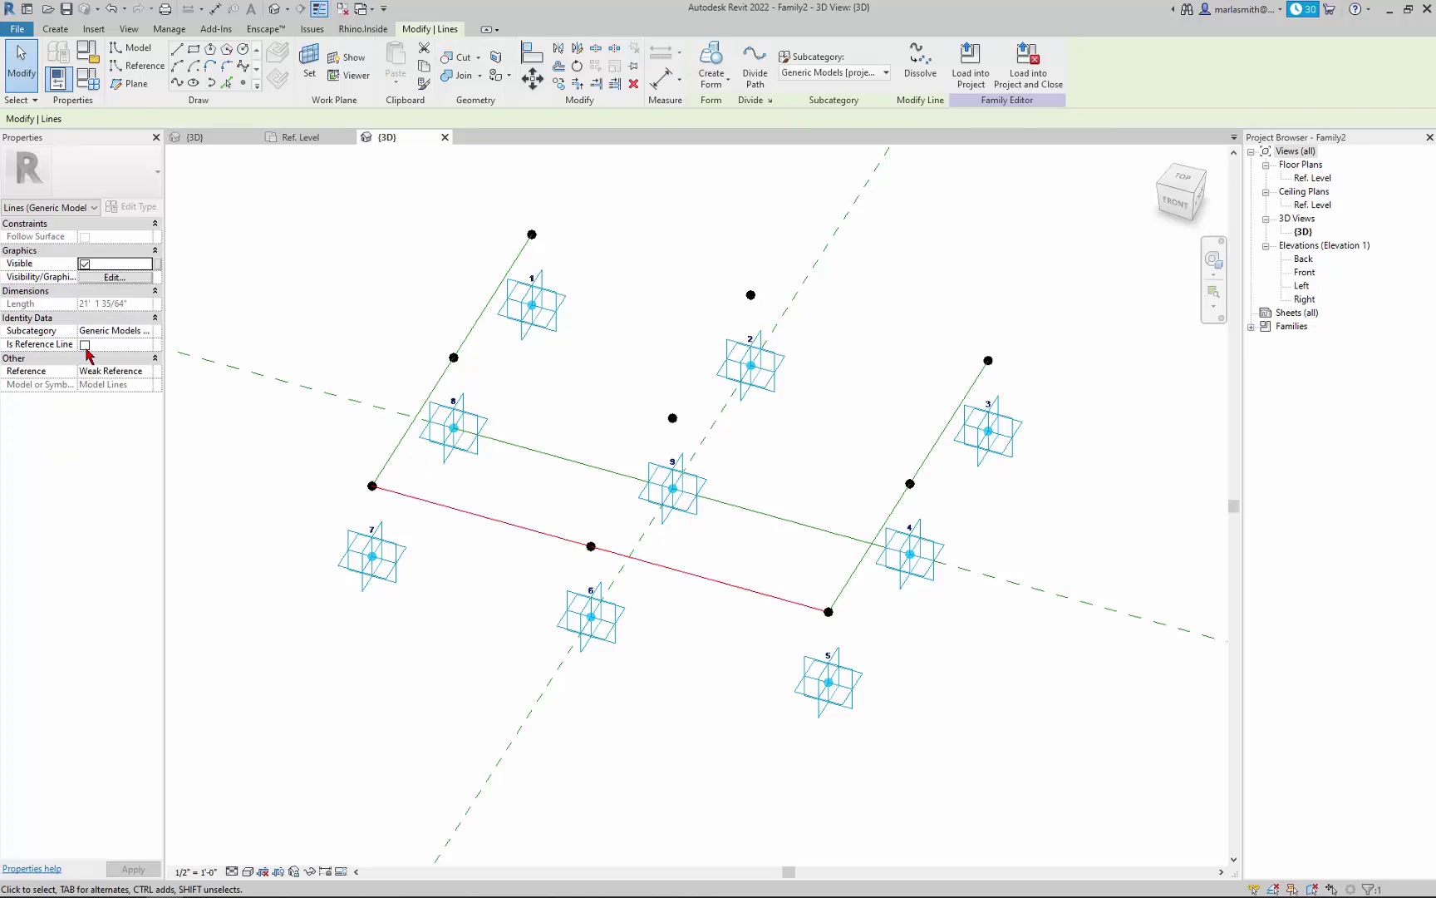
click(86, 345)
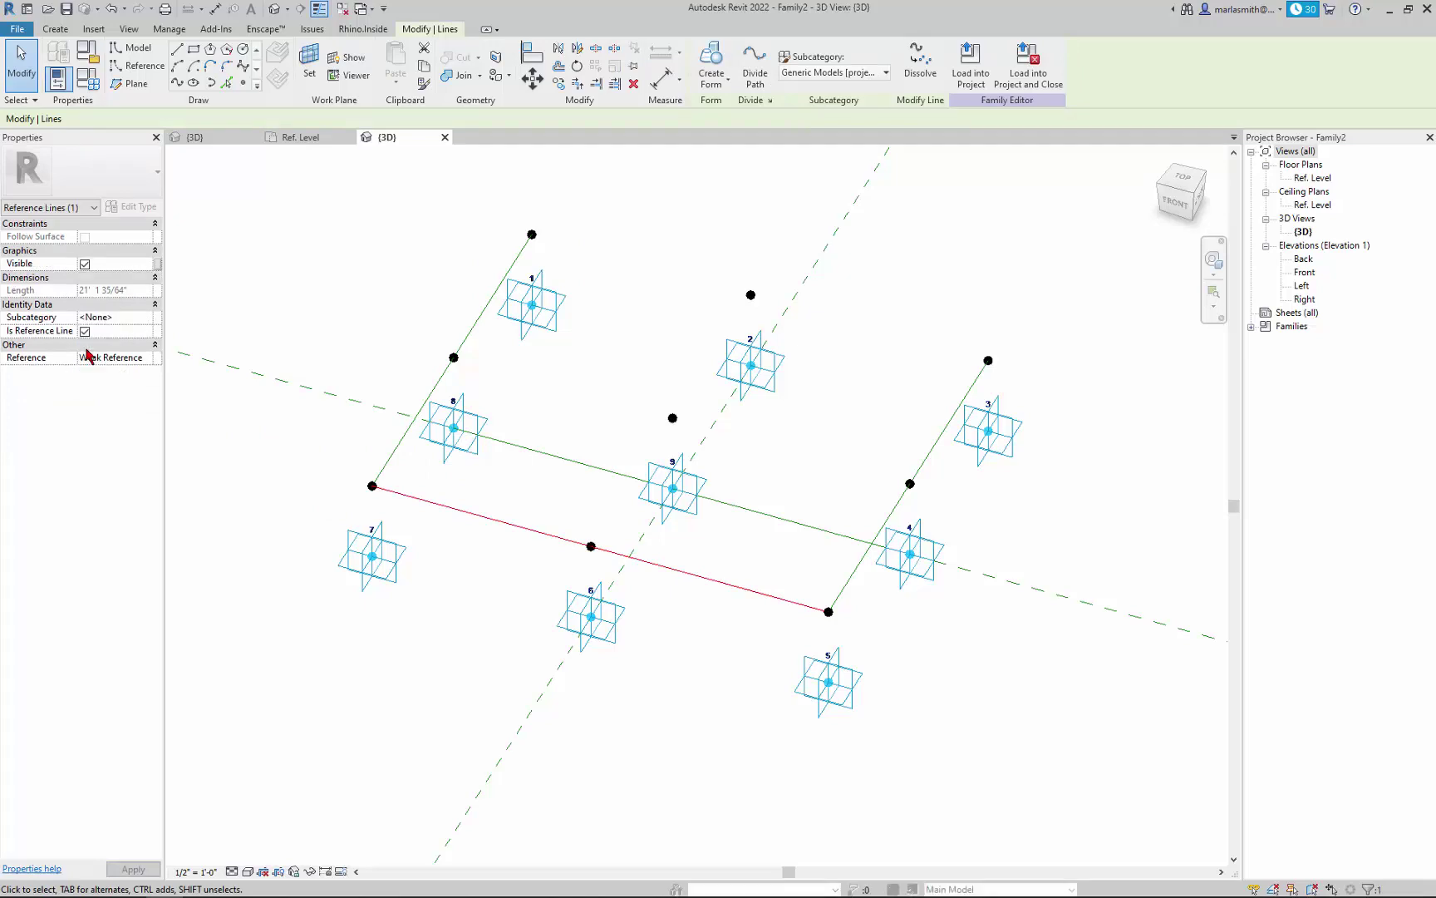
click(314, 315)
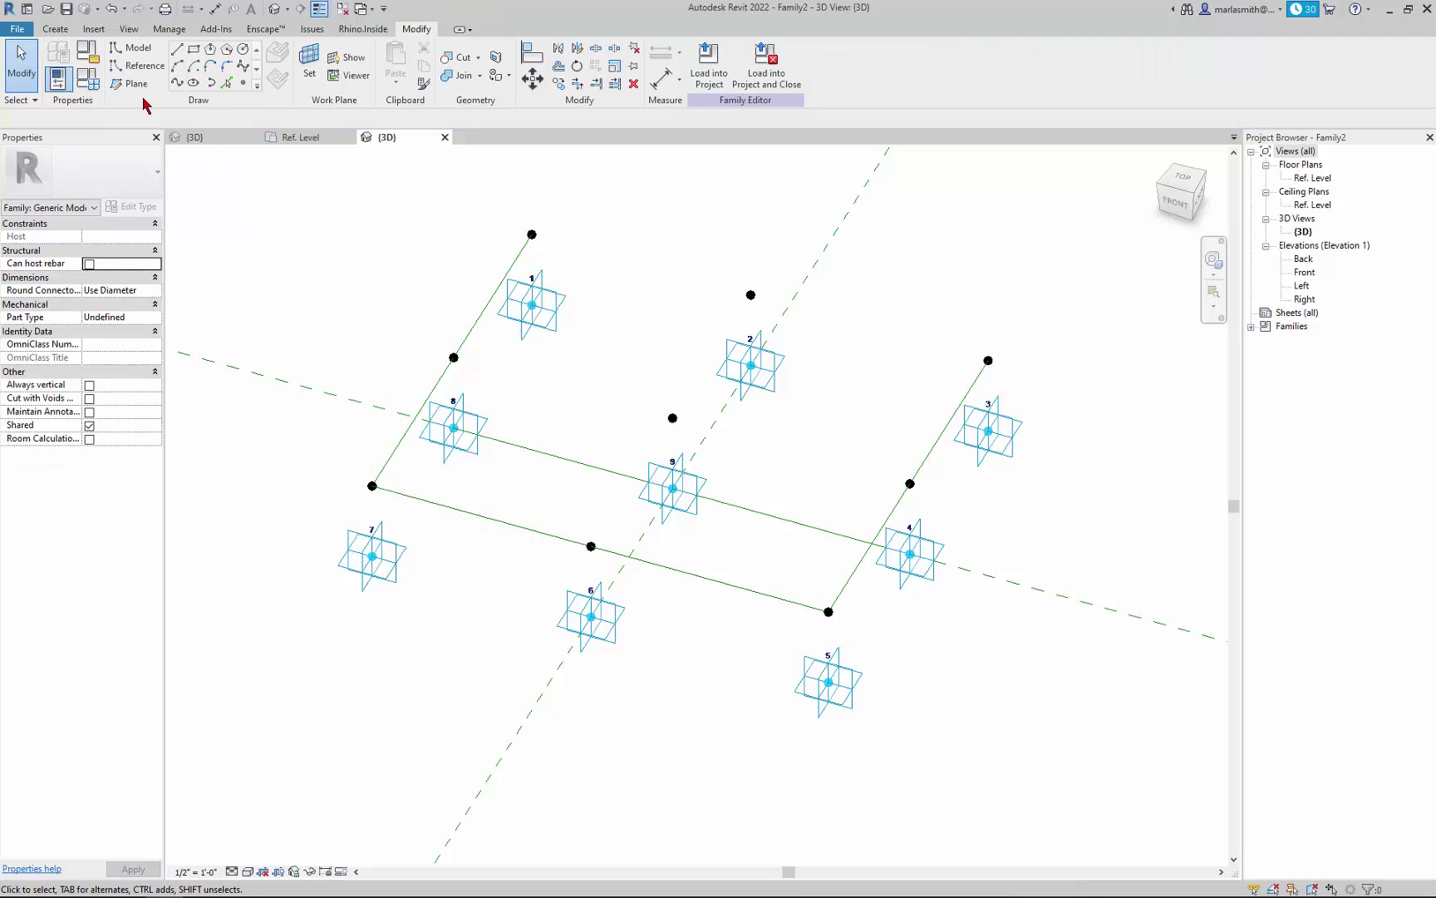
Draw a back reference spline through the offset points over adaptive points 1, 2 and 3
click(138, 65)
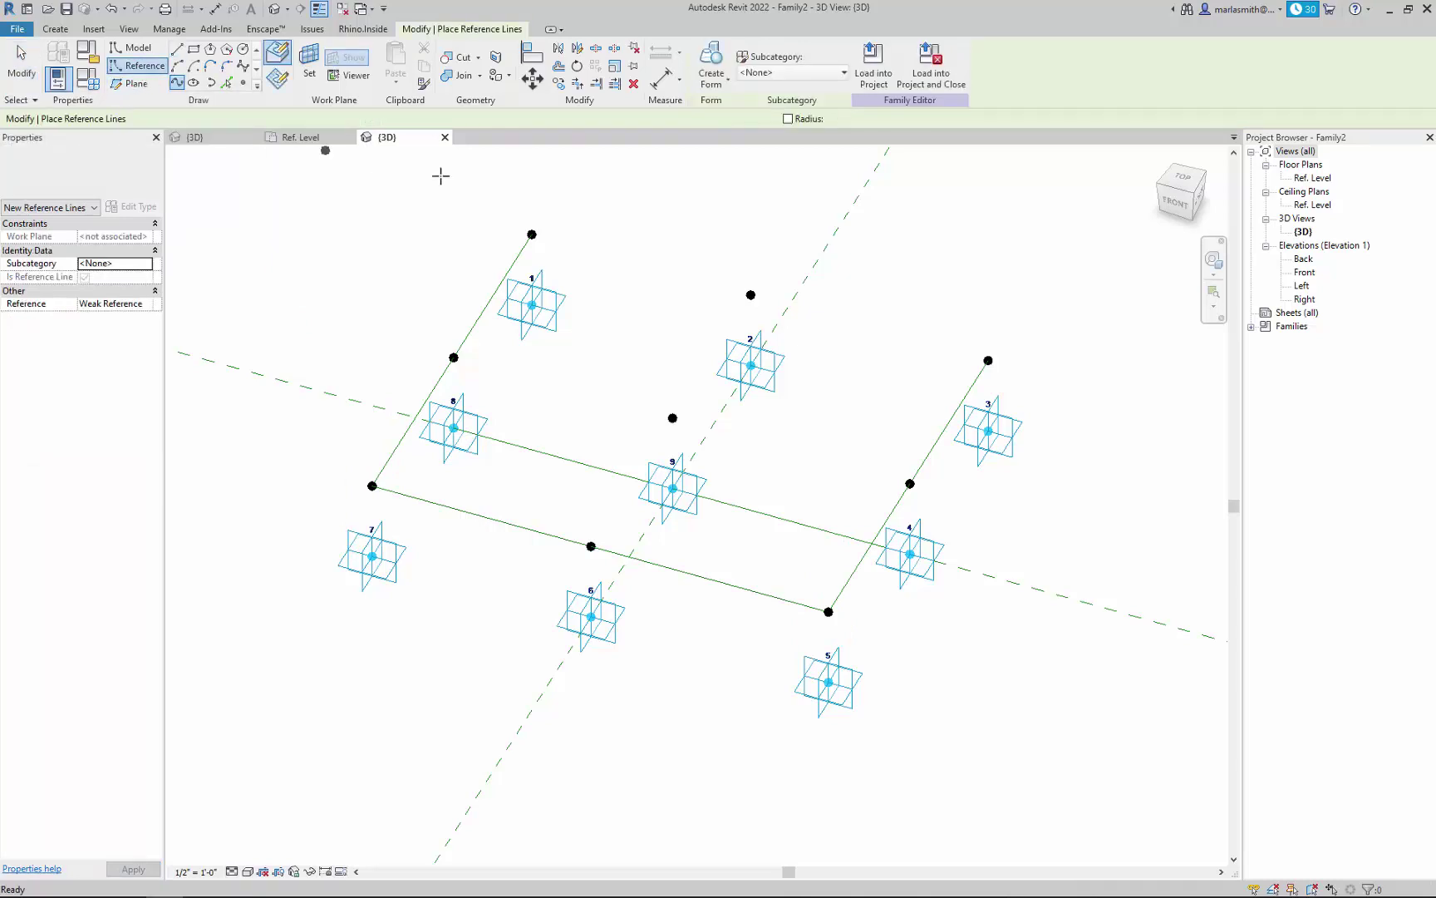
click(531, 234)
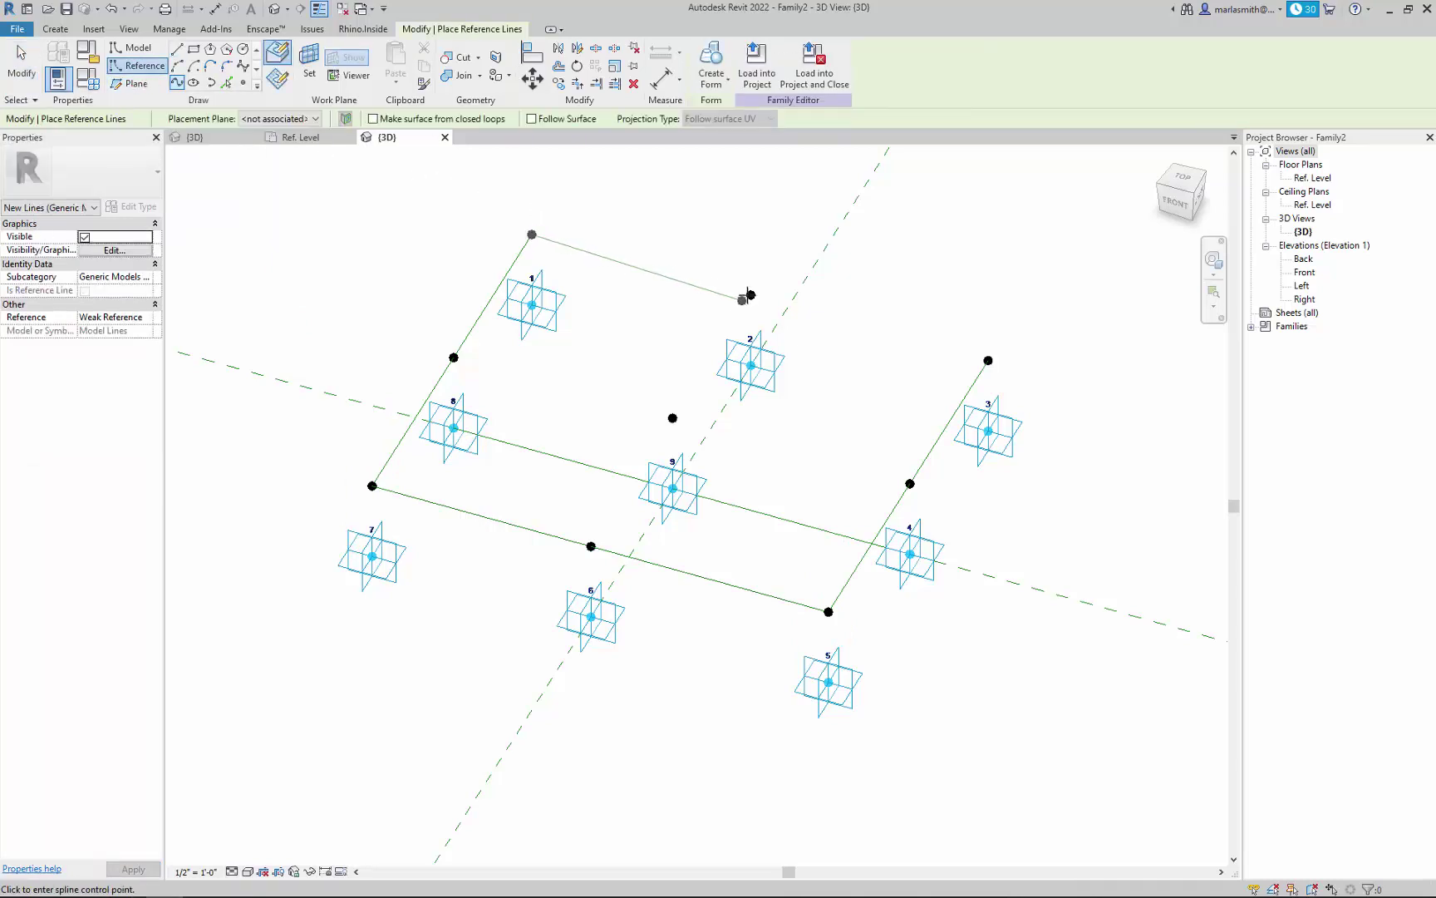
click(750, 294)
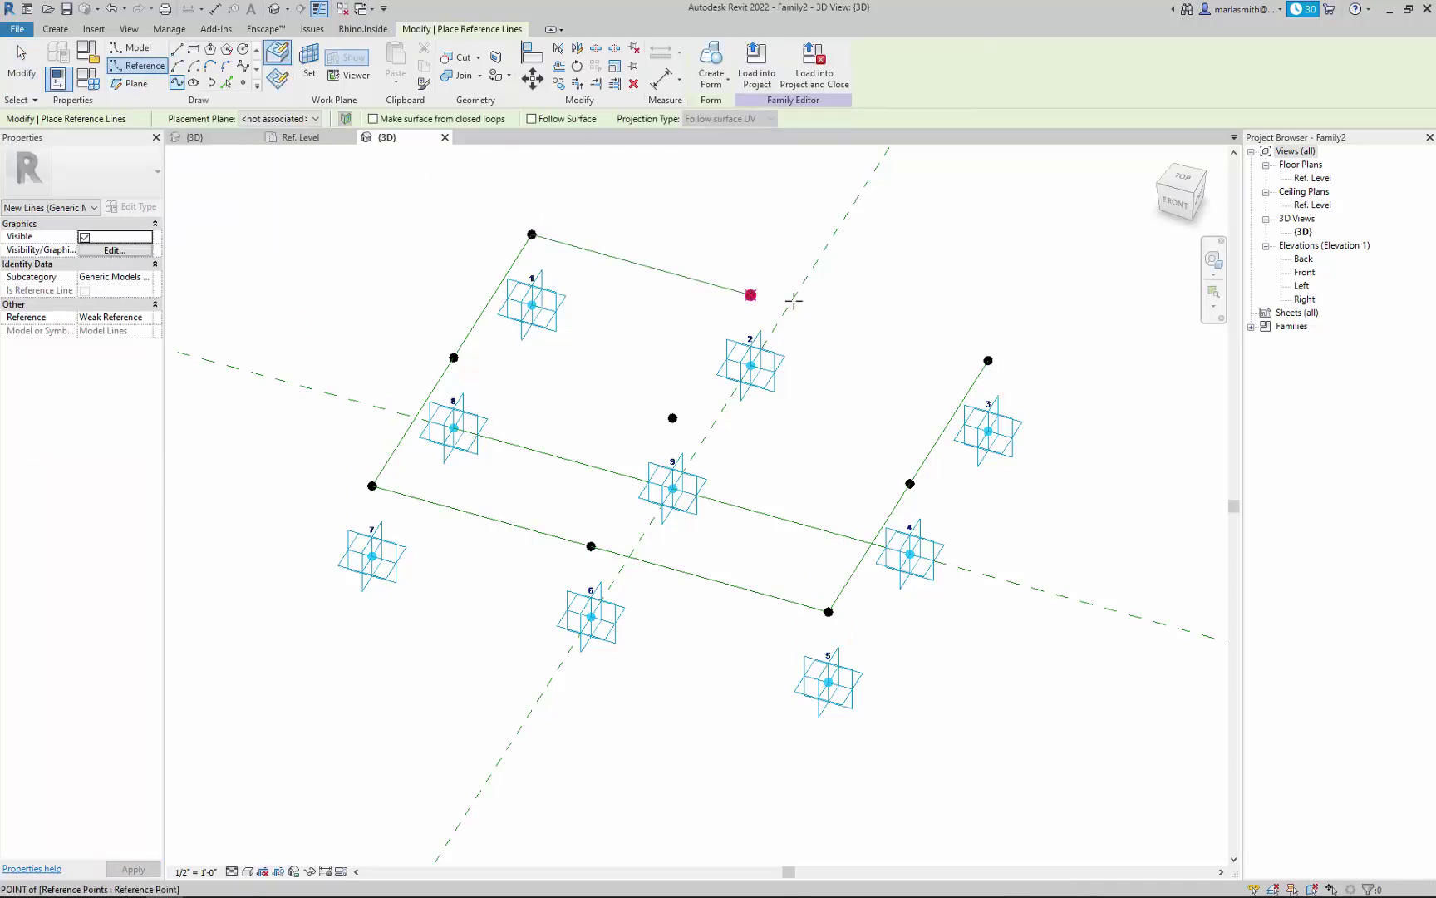
click(988, 360)
key(Escape)
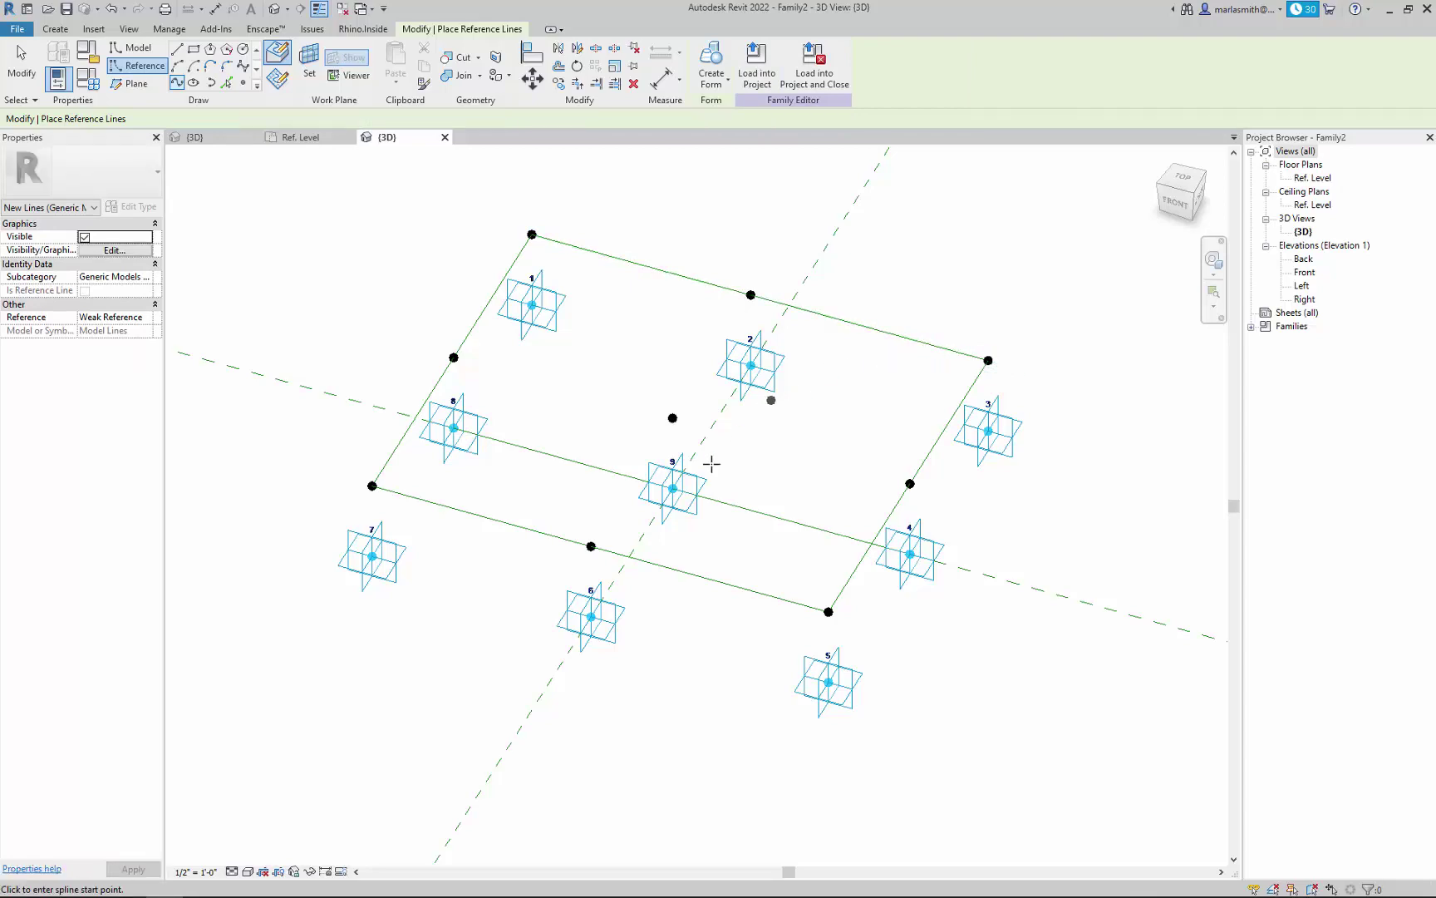
Draw a cross reference spline through placement points 6, 9 and 2, then exit the tool
click(591, 617)
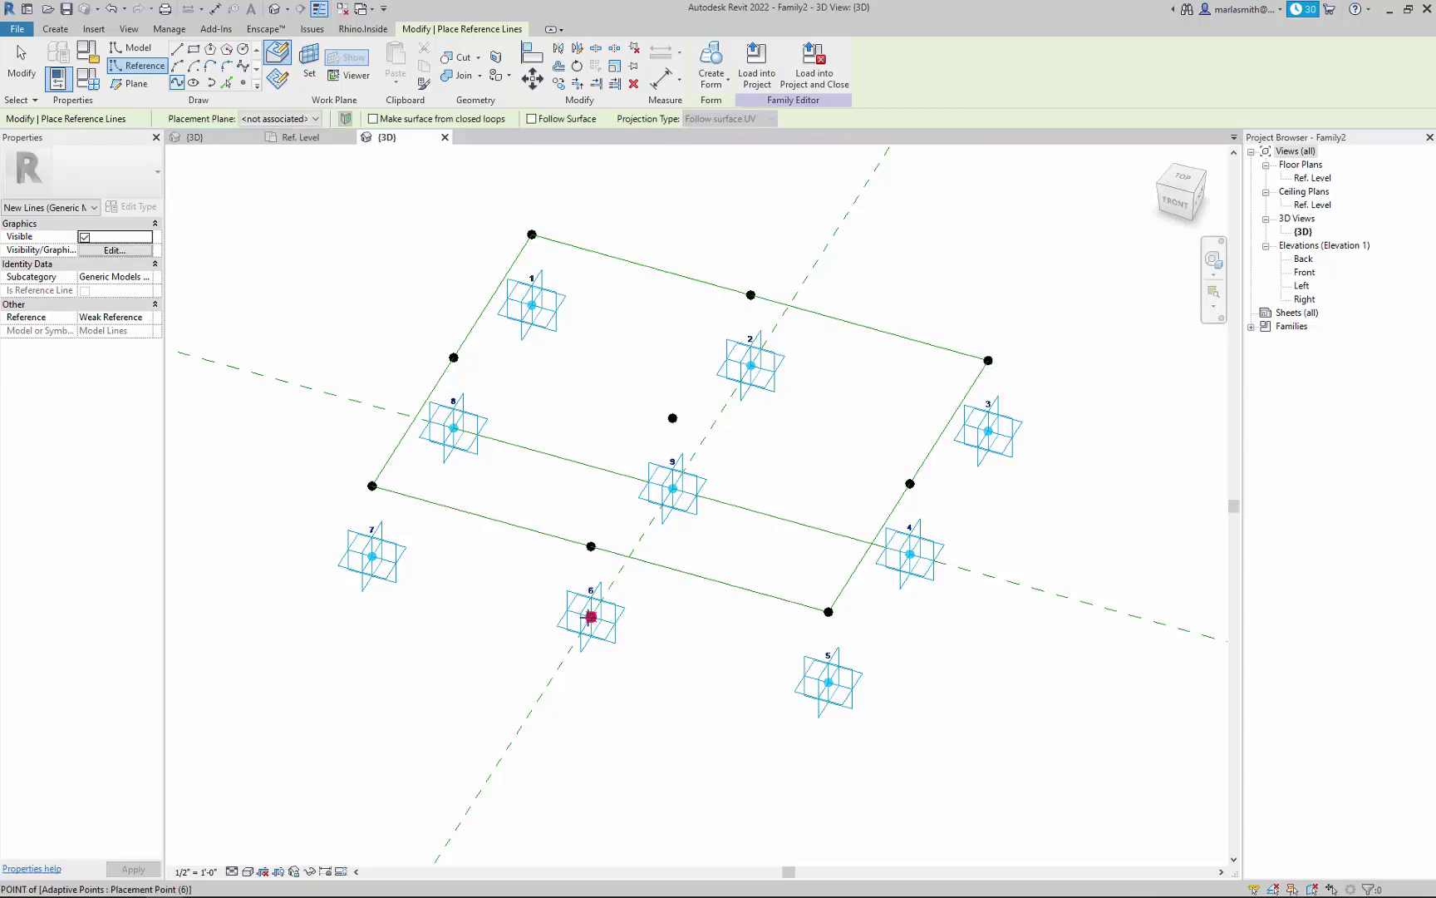
click(712, 421)
click(751, 366)
key(Escape)
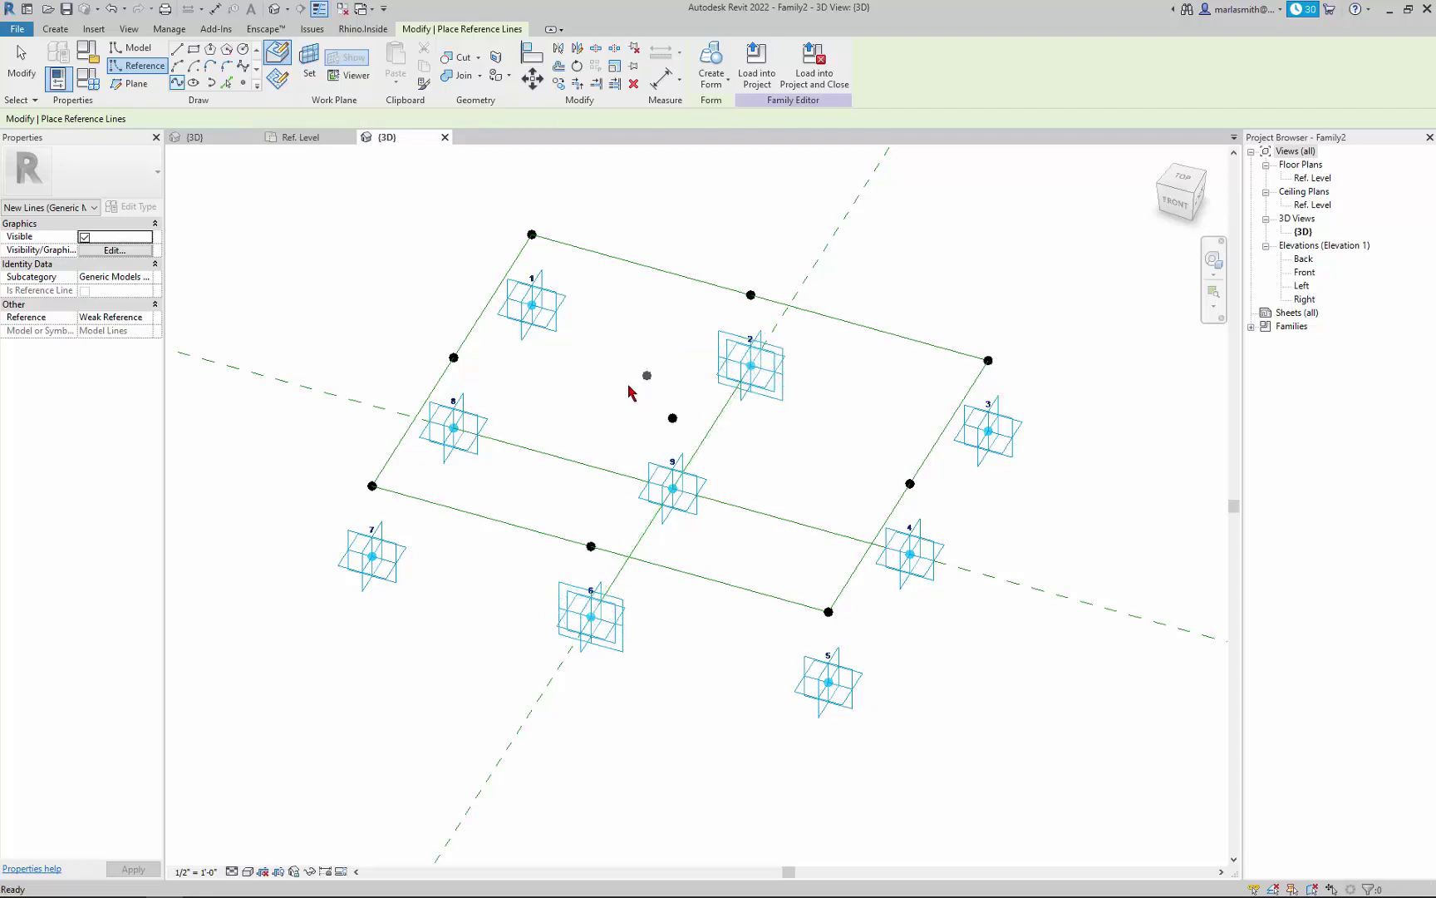
key(Escape)
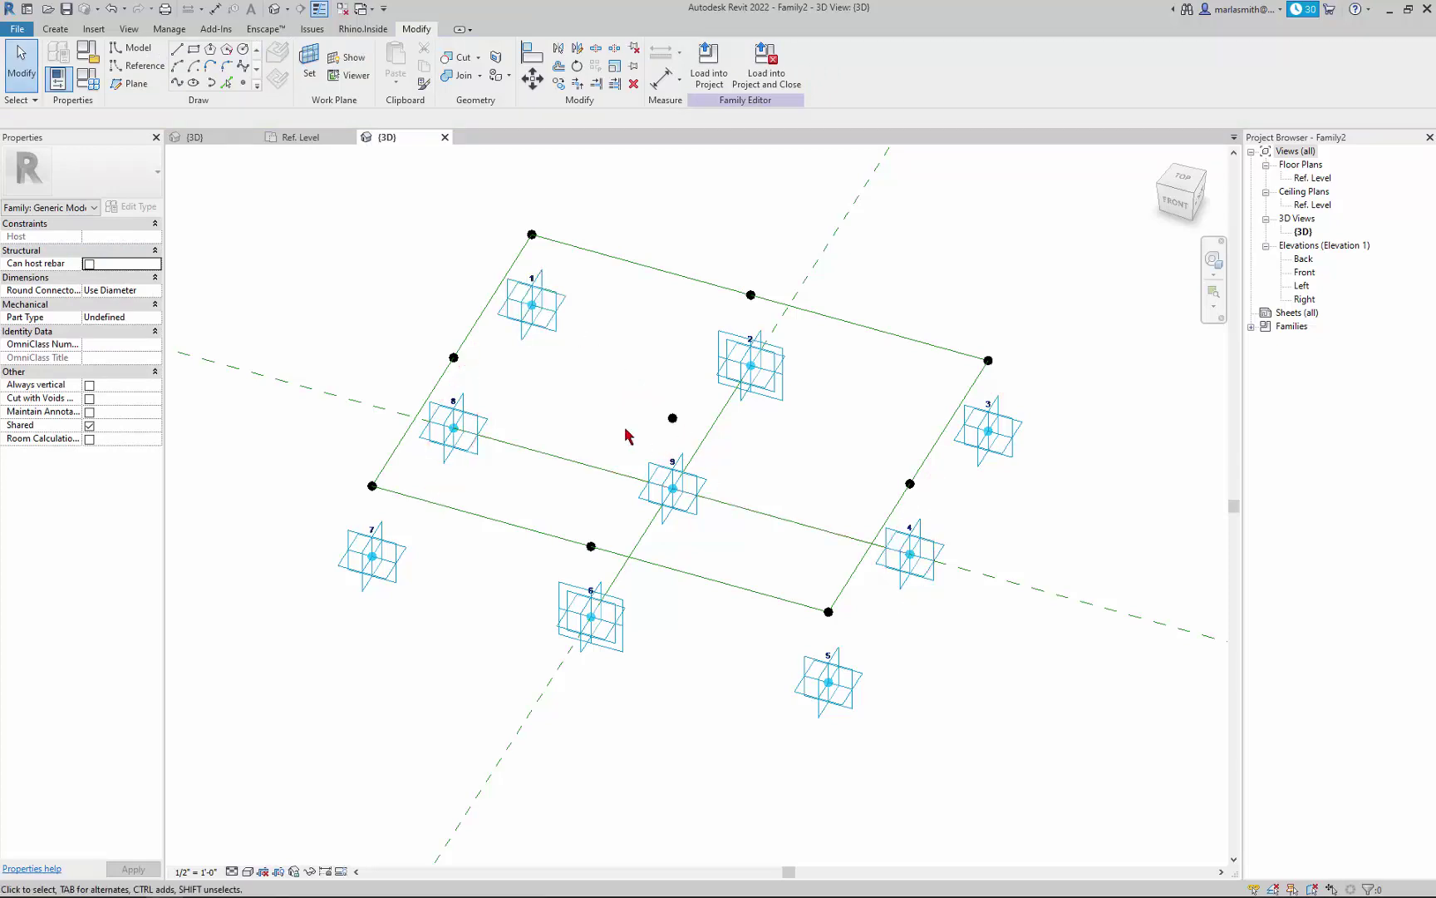
Choose Reference Line from Create > Draw to begin another reference spline
click(143, 65)
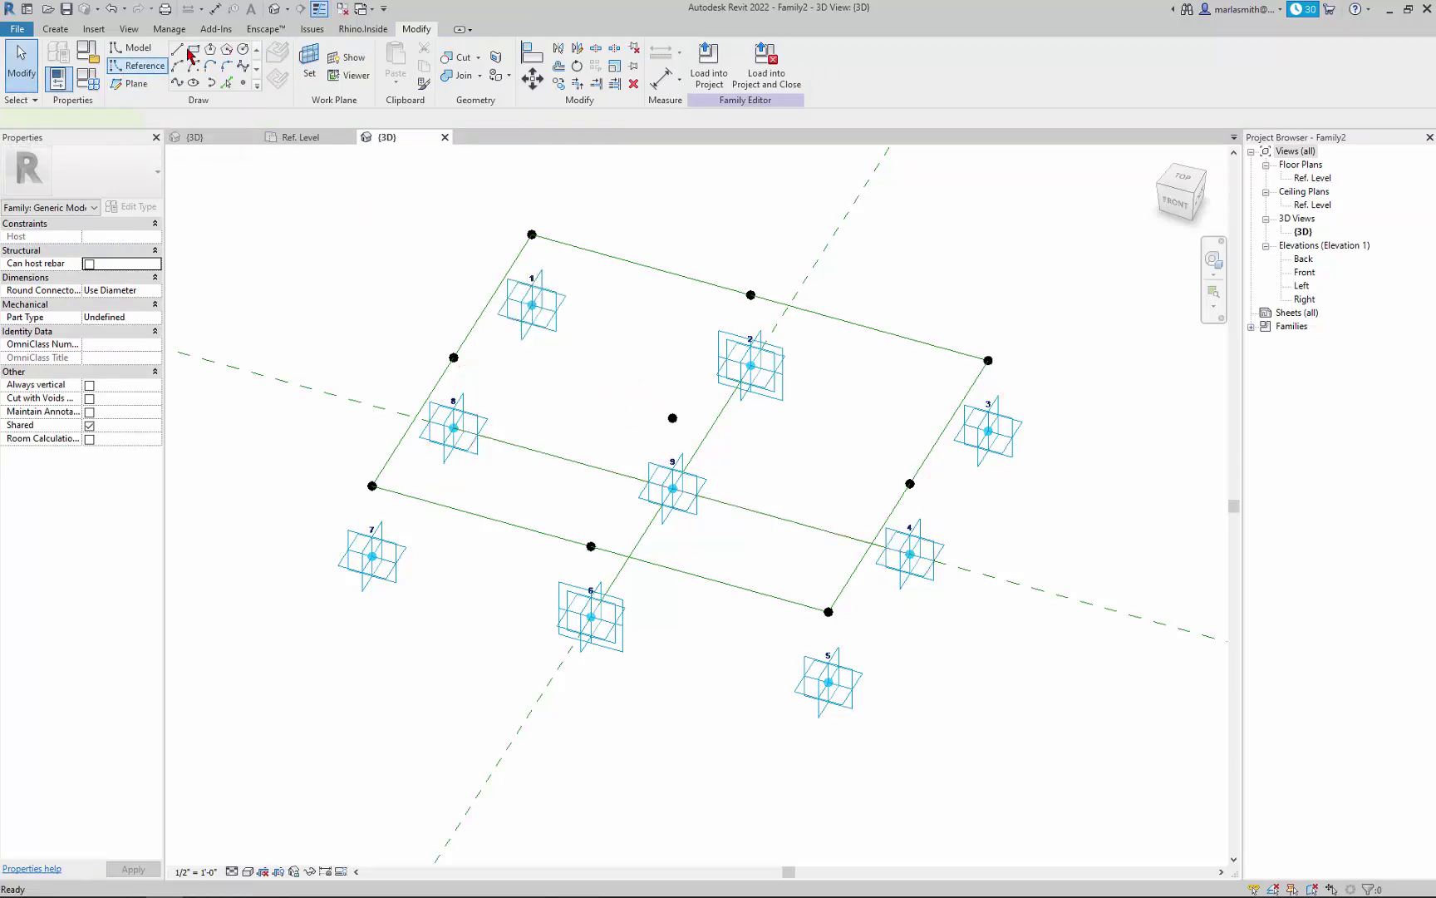